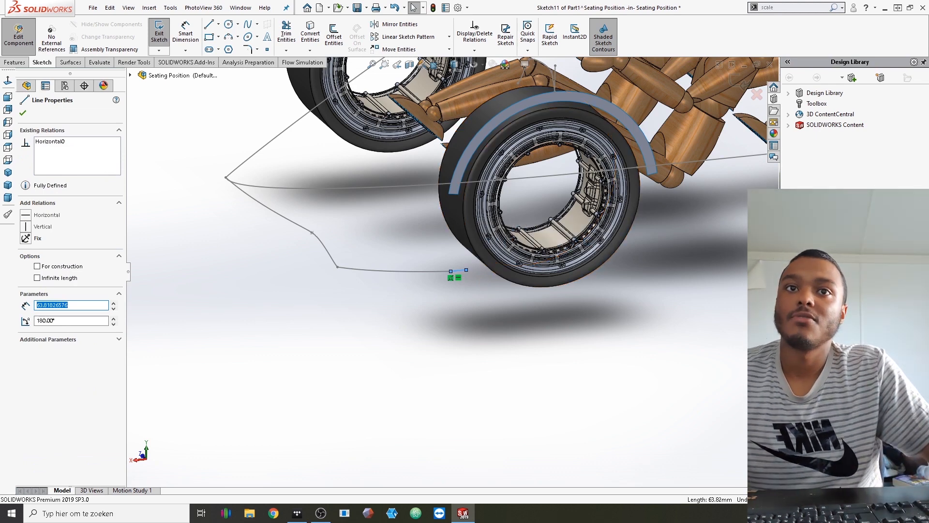
# Exit the sketch containing the short horizontal line at the end of the front lower profile
pyautogui.click(178, 279)
pyautogui.click(160, 50)
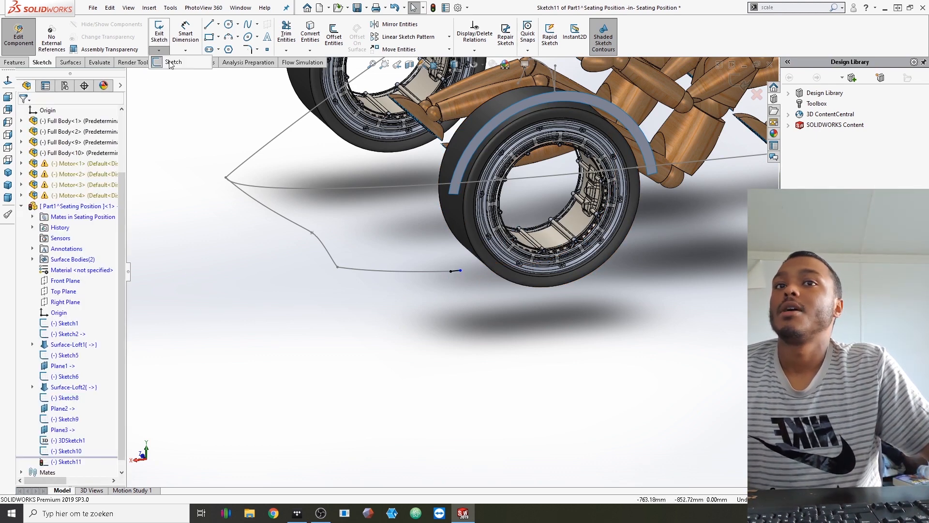
pyautogui.click(174, 62)
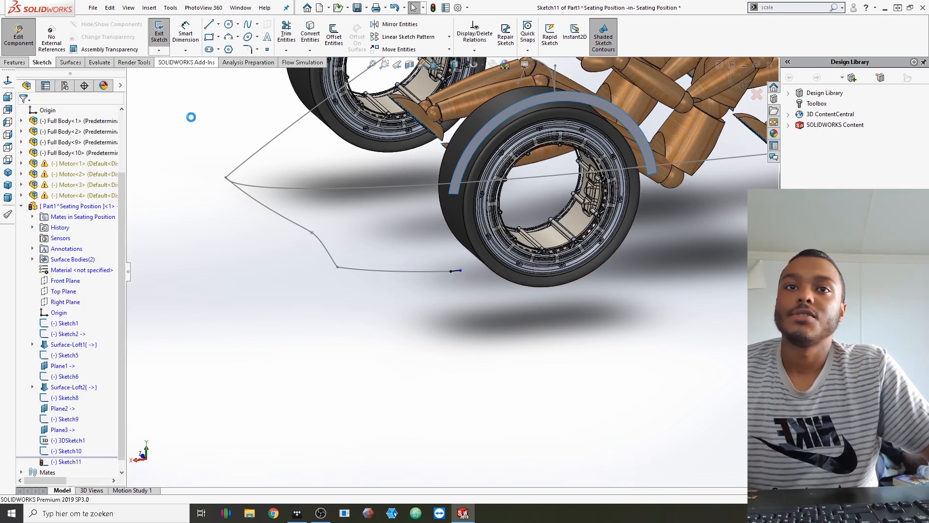
# In a new 3D sketch, draw a two-point spline about 333 mm long from the lower profile's end to the front wheel arch's outer corner
pyautogui.click(159, 50)
pyautogui.click(177, 73)
pyautogui.click(248, 24)
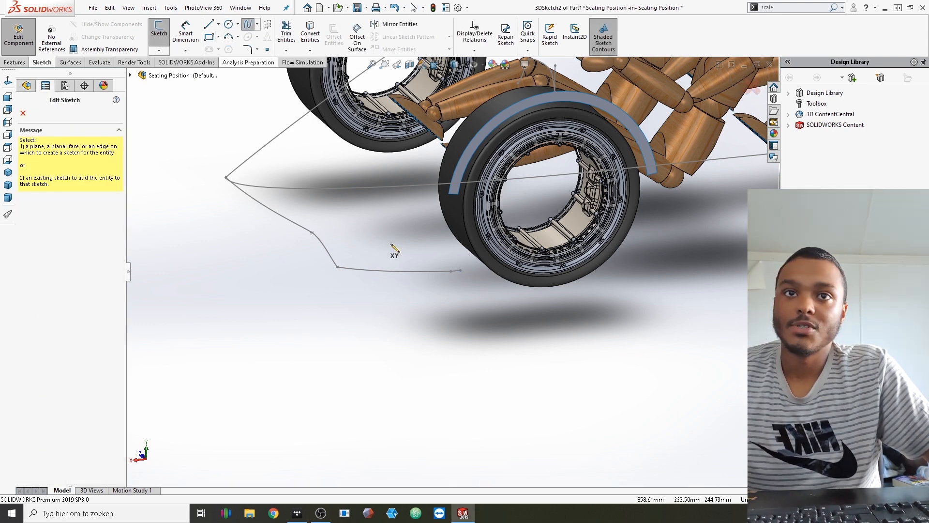
pyautogui.click(451, 271)
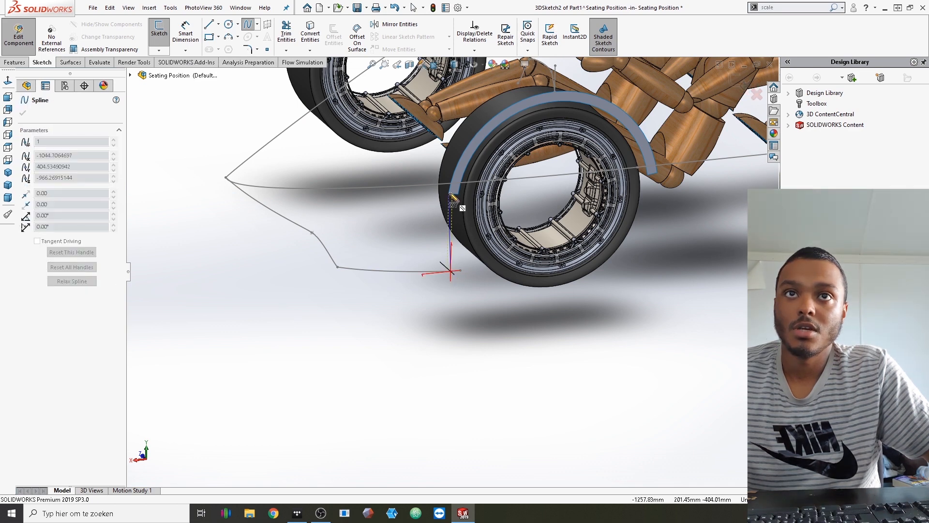
pyautogui.doubleClick(449, 214)
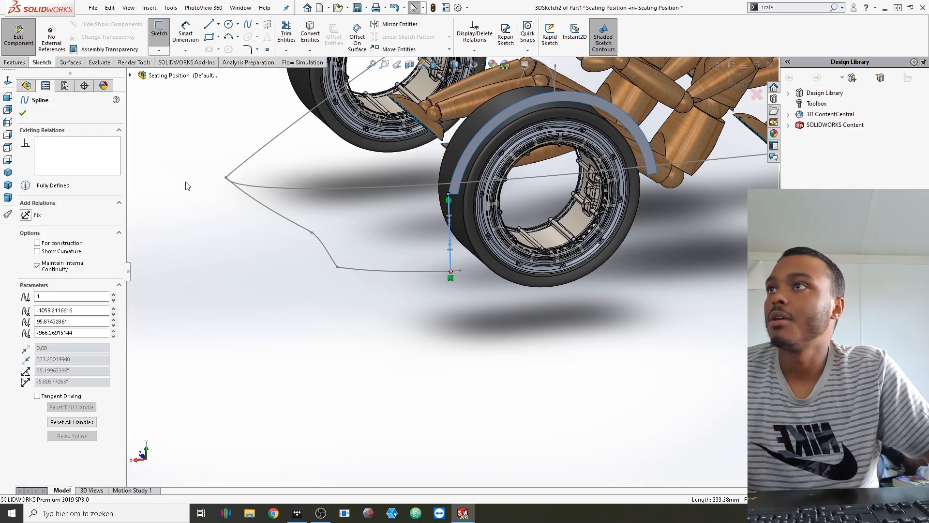
# In the back view, bend the spline with its upper end handle and set that handle's second tangent angle to 0°
pyautogui.click(8, 99)
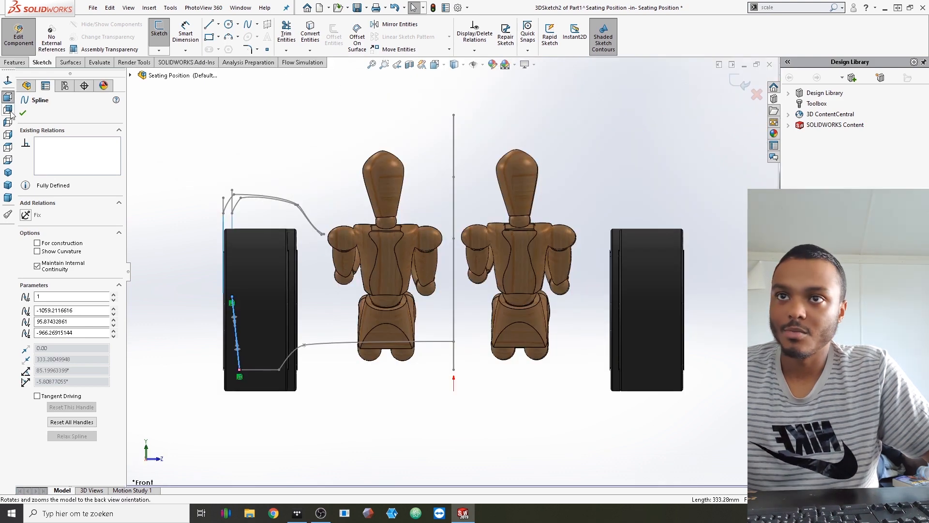
pyautogui.scroll(-8, 609, 318)
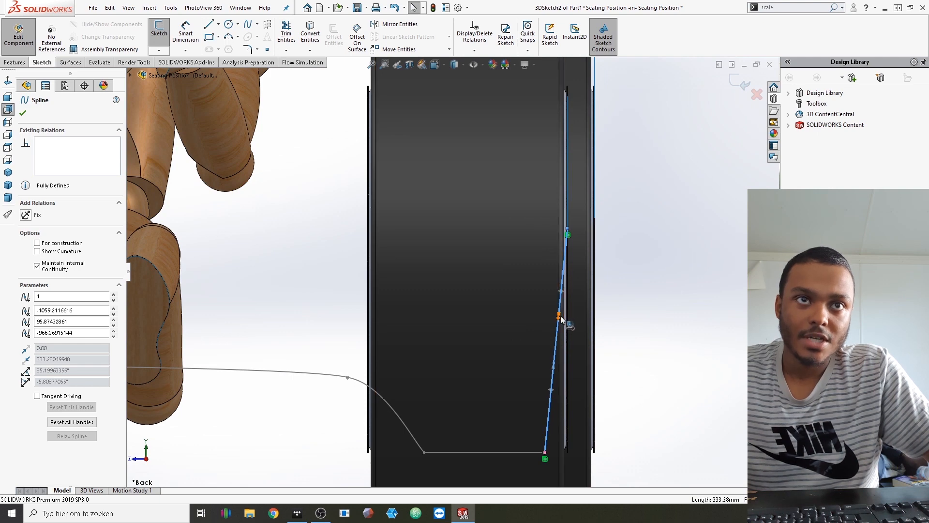
pyautogui.moveTo(559, 318); pyautogui.dragTo(568, 316)
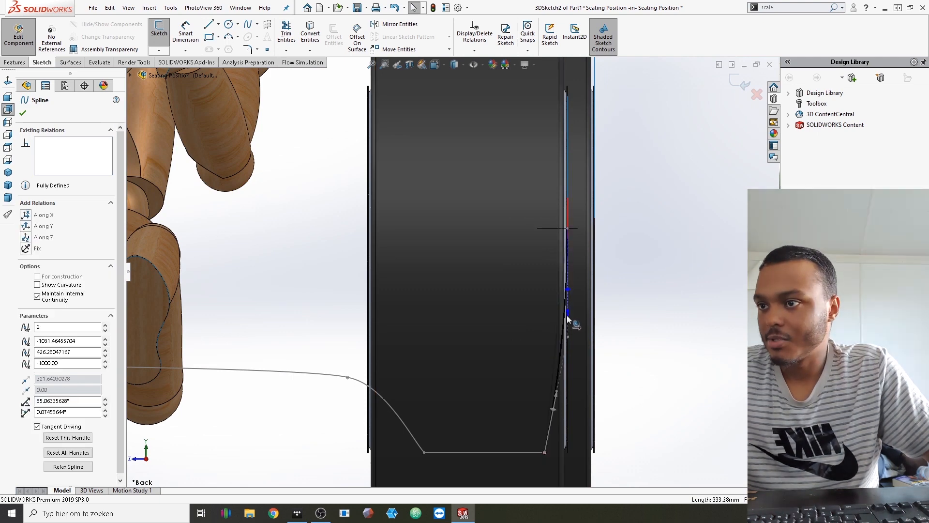
pyautogui.click(71, 414)
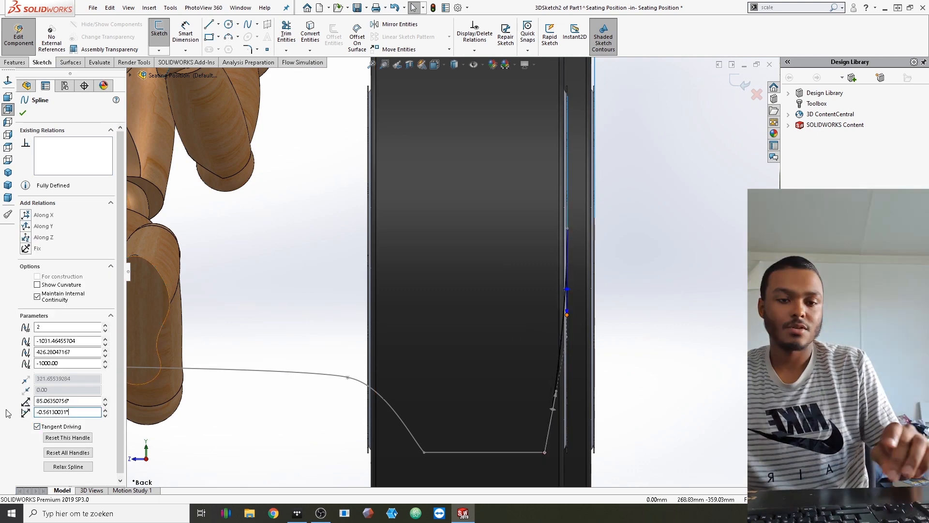
pyautogui.hotkey('ctrl', 'a')
pyautogui.write('0')
pyautogui.press('Return')
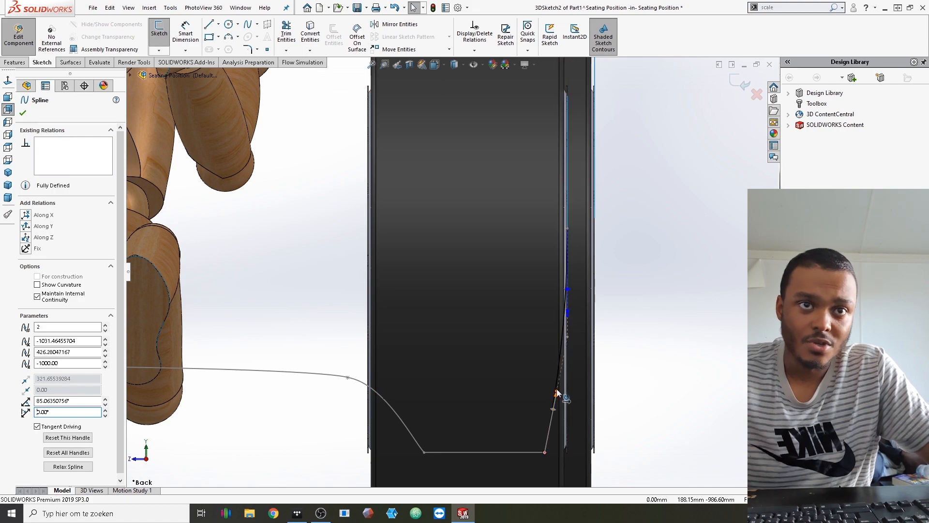
pyautogui.press('Escape')
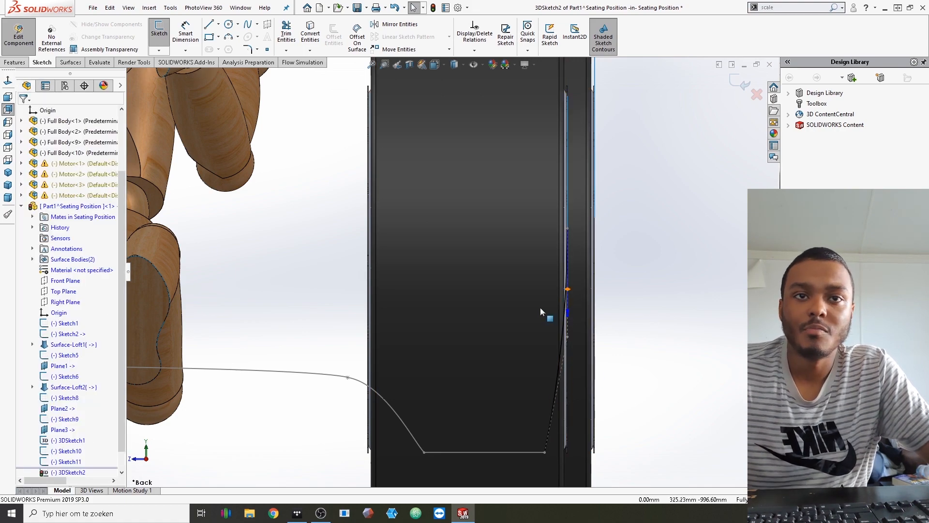
# In the left view, bow the spline forward with its upper end handle to a first tangent angle of about 93°
pyautogui.moveTo(540, 307); pyautogui.dragTo(471, 310, button='middle')
pyautogui.scroll(7, 455, 292)
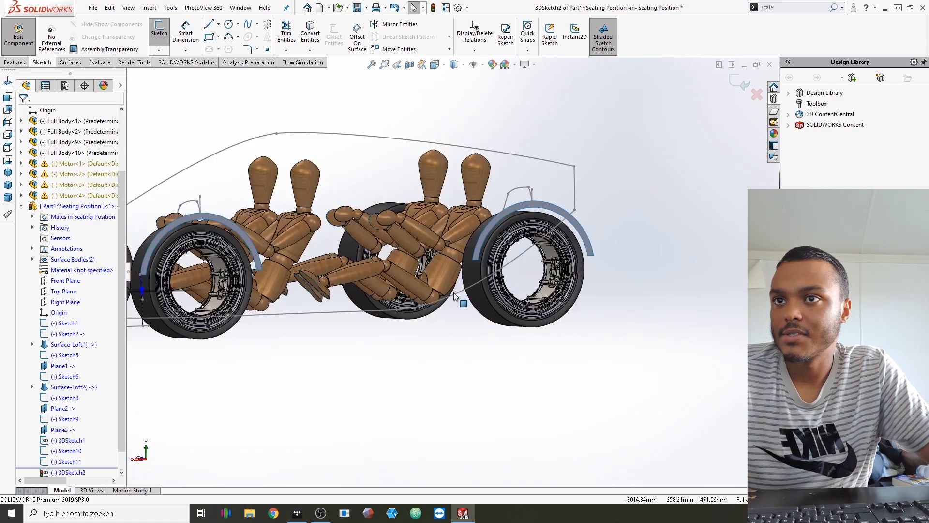
pyautogui.scroll(-1, 269, 306)
pyautogui.scroll(-8, 349, 324)
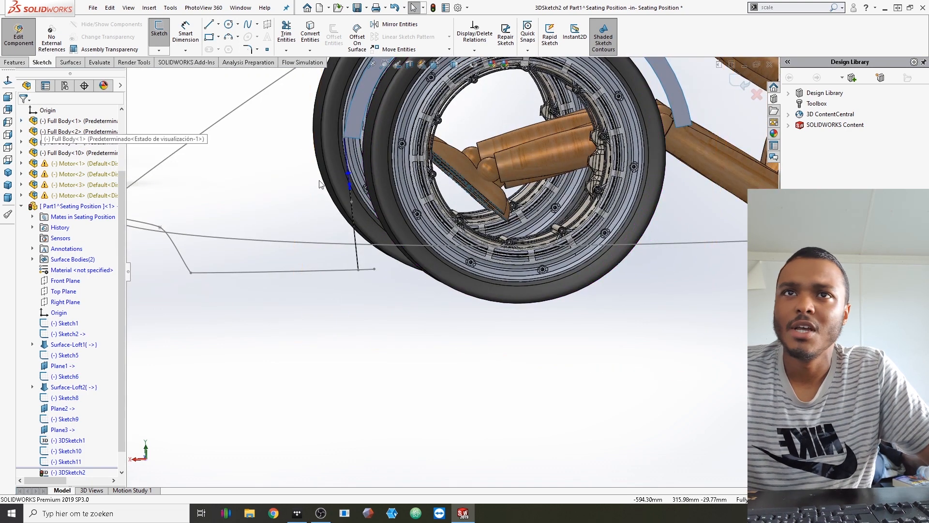
pyautogui.scroll(4, 322, 181)
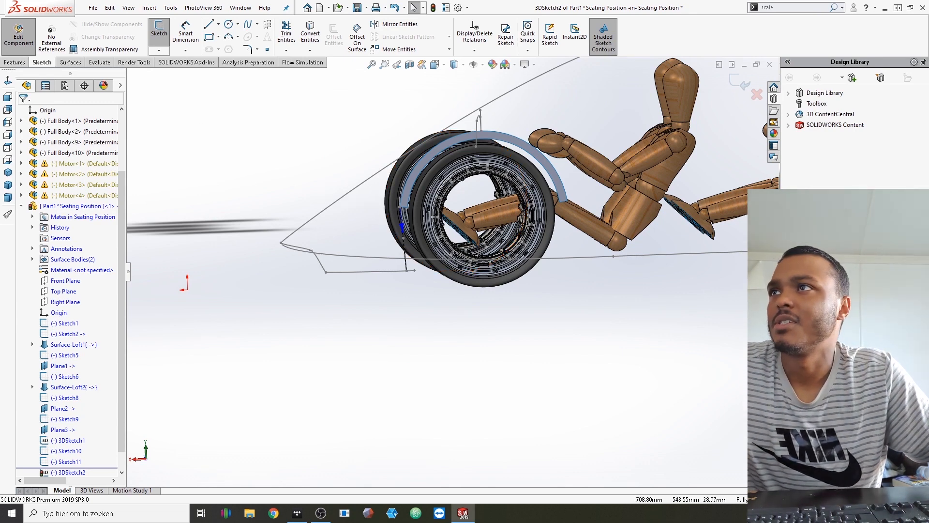
pyautogui.click(7, 121)
pyautogui.scroll(-6, 407, 234)
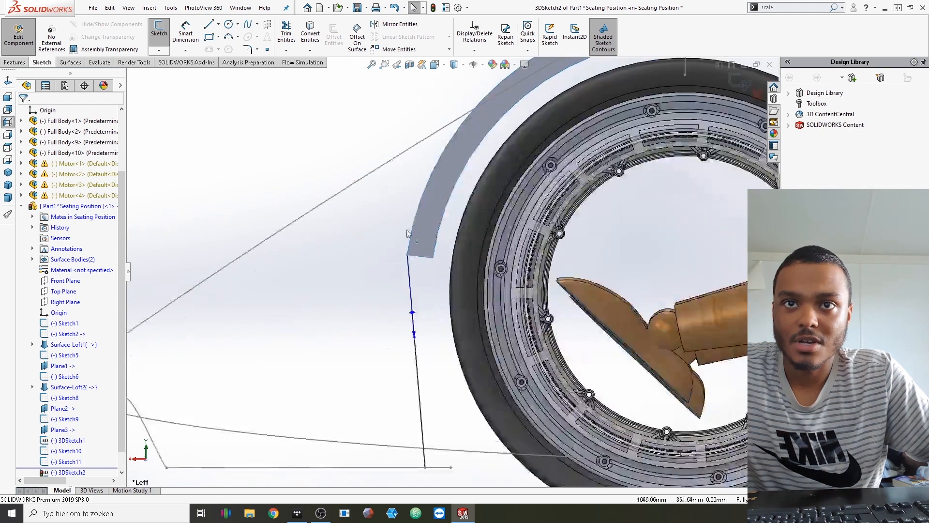
pyautogui.moveTo(414, 335); pyautogui.dragTo(407, 335)
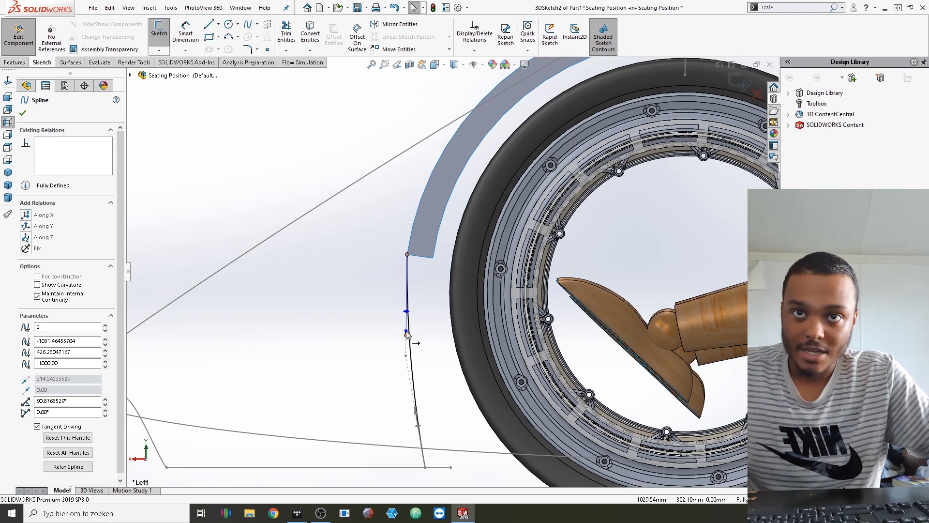
pyautogui.moveTo(405, 336); pyautogui.dragTo(402, 336)
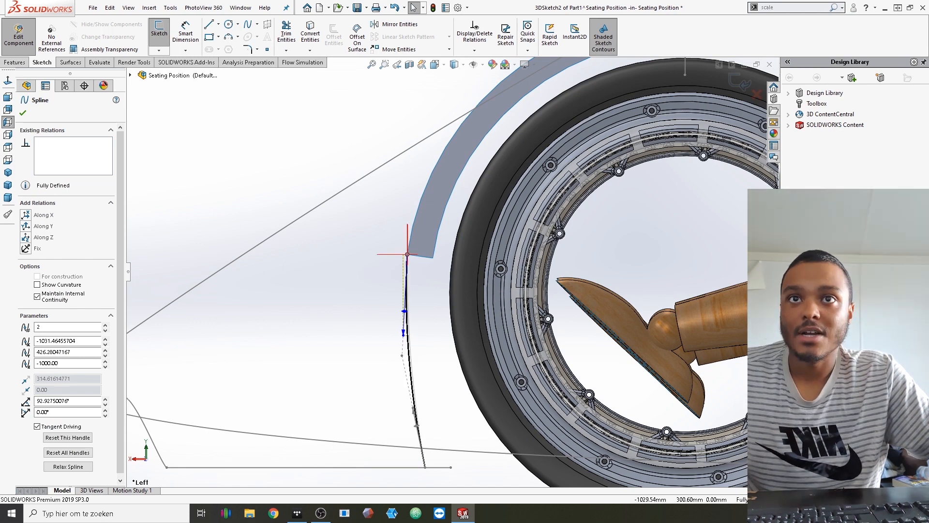
# Try a tangent relation between the spline's upper handle and the wheel arch's outer edge, extend the handle, and delete the relation
pyautogui.click(414, 220)
pyautogui.keyDown('ctrl'); pyautogui.click(414, 220); pyautogui.keyUp('ctrl')
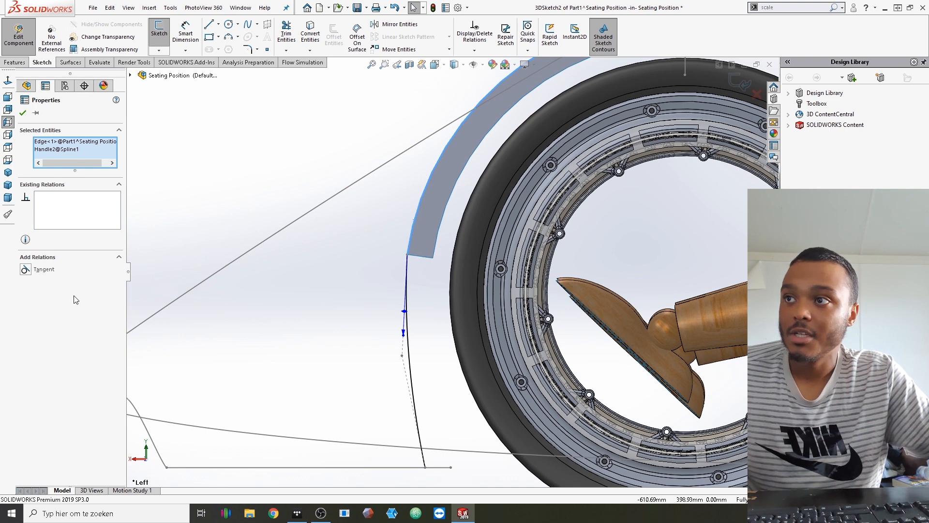
pyautogui.click(25, 269)
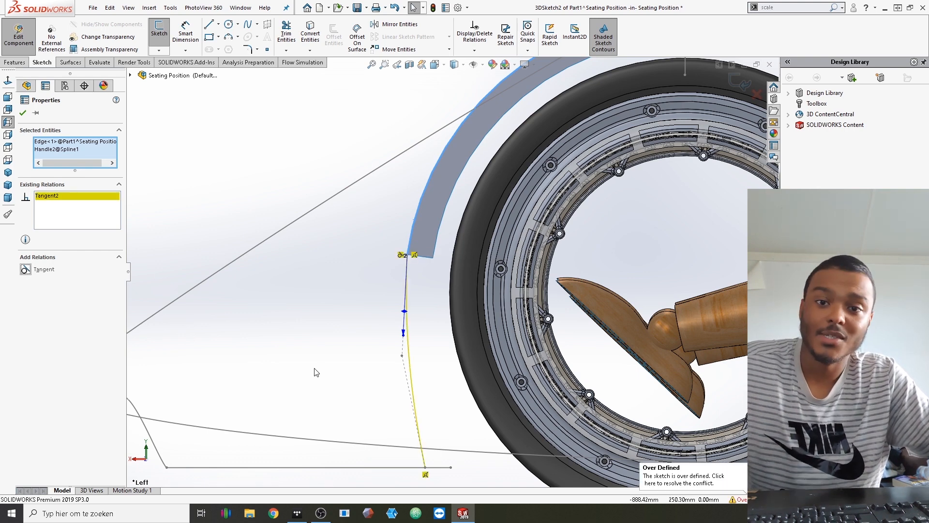
pyautogui.moveTo(403, 335)
pyautogui.mouseDown()
pyautogui.moveTo(379, 332)
pyautogui.moveTo(393, 338)
pyautogui.mouseUp()
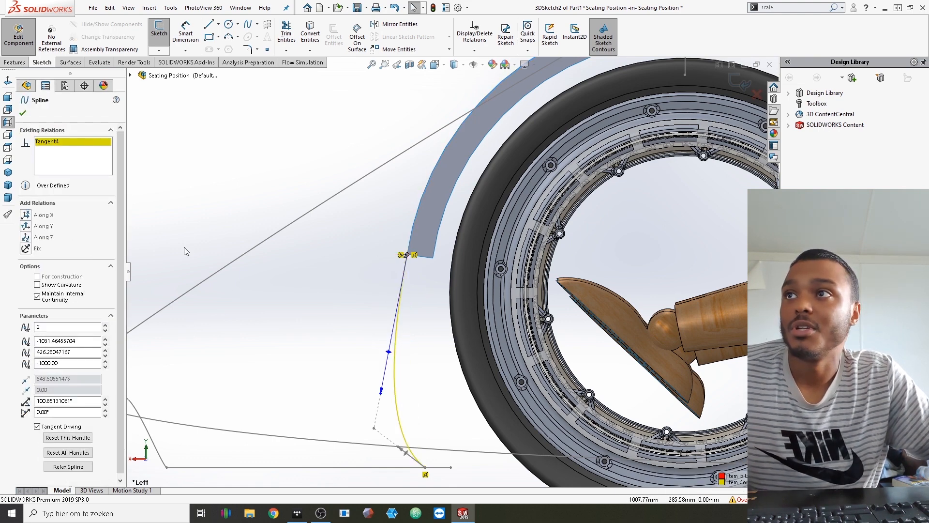
pyautogui.press('Delete')
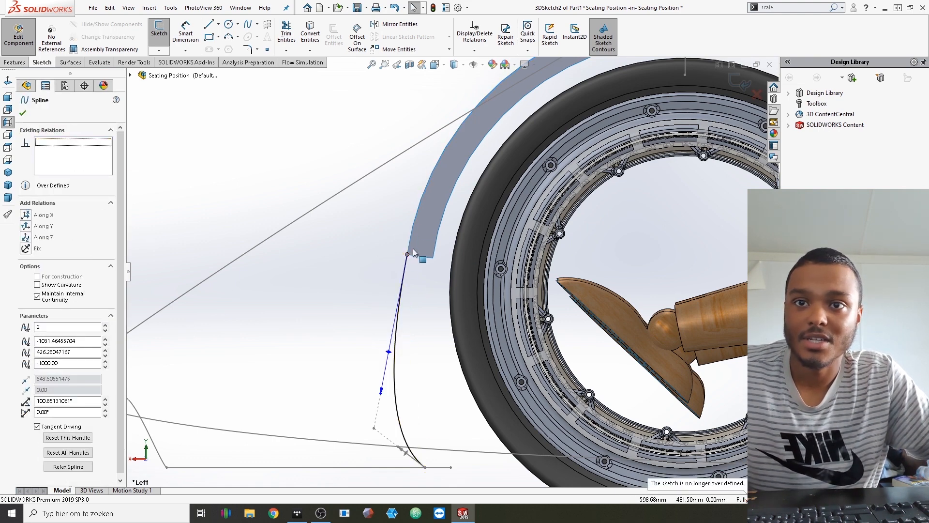
# Shorten the spline's upper handle to a weight of about 302 and a tangent angle of about 97°, and inspect the curve from an angle
pyautogui.moveTo(383, 396); pyautogui.dragTo(398, 331)
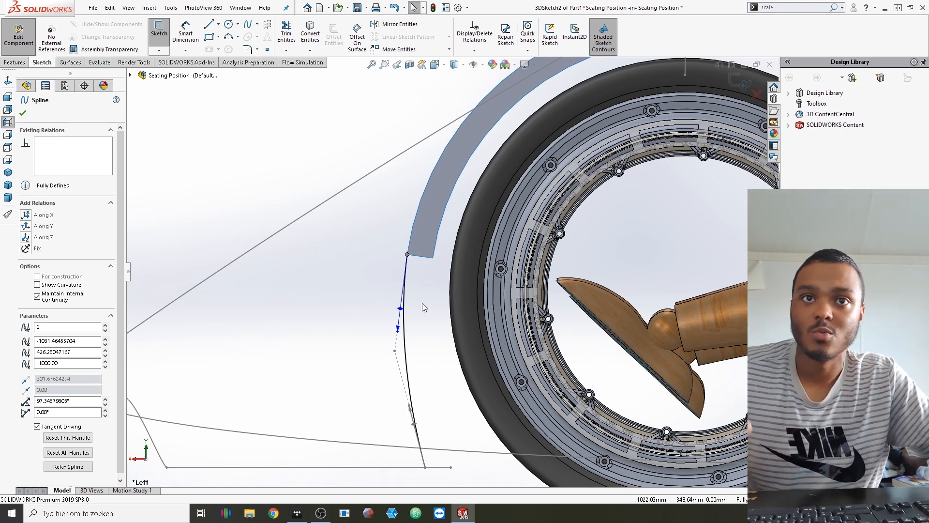
pyautogui.scroll(5, 422, 303)
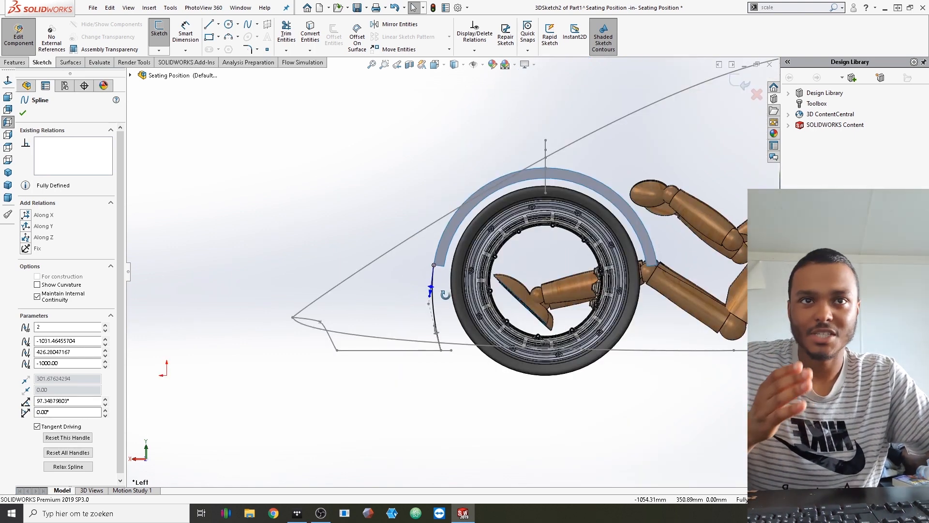
pyautogui.moveTo(444, 293); pyautogui.dragTo(538, 279, button='middle')
pyautogui.moveTo(419, 268); pyautogui.dragTo(442, 280, button='middle')
# Try reshaping the spline's upper end with its handle in an angled 3D view
pyautogui.scroll(-4, 488, 334)
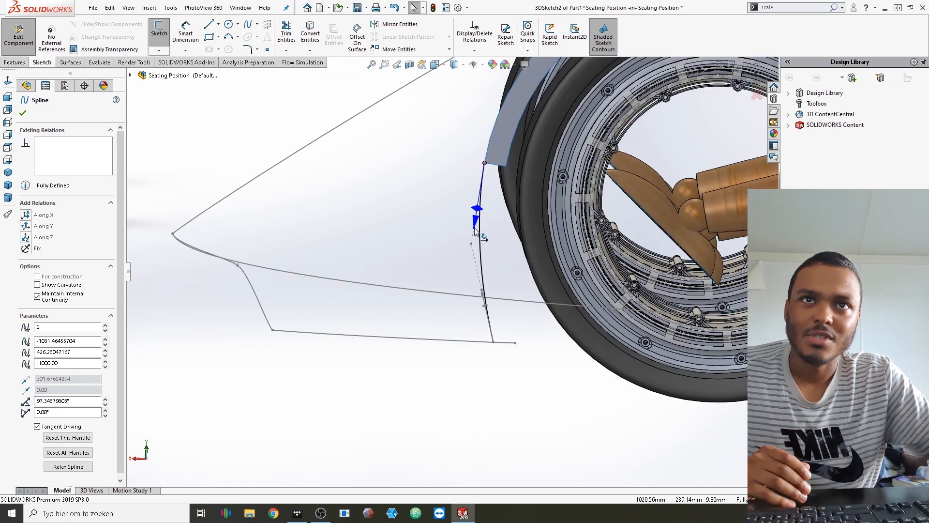
pyautogui.moveTo(474, 232); pyautogui.dragTo(474, 226)
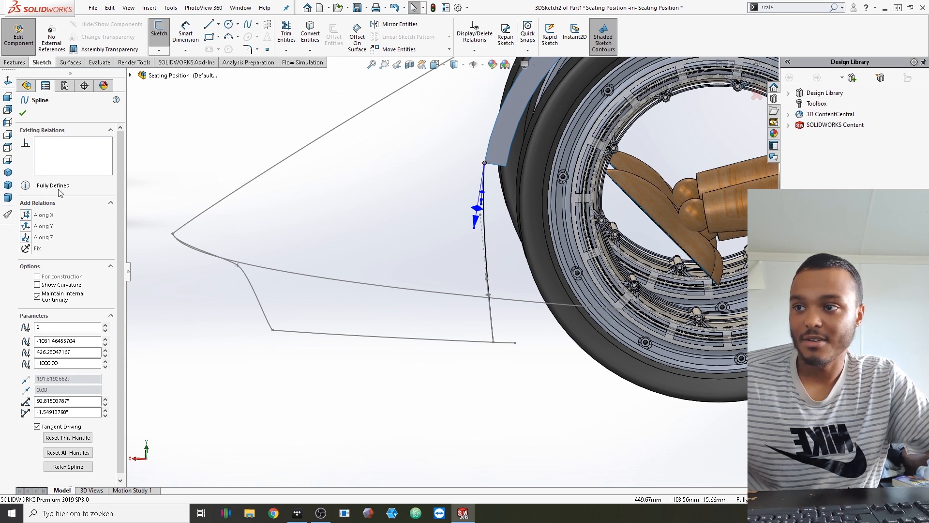
pyautogui.click(251, 365)
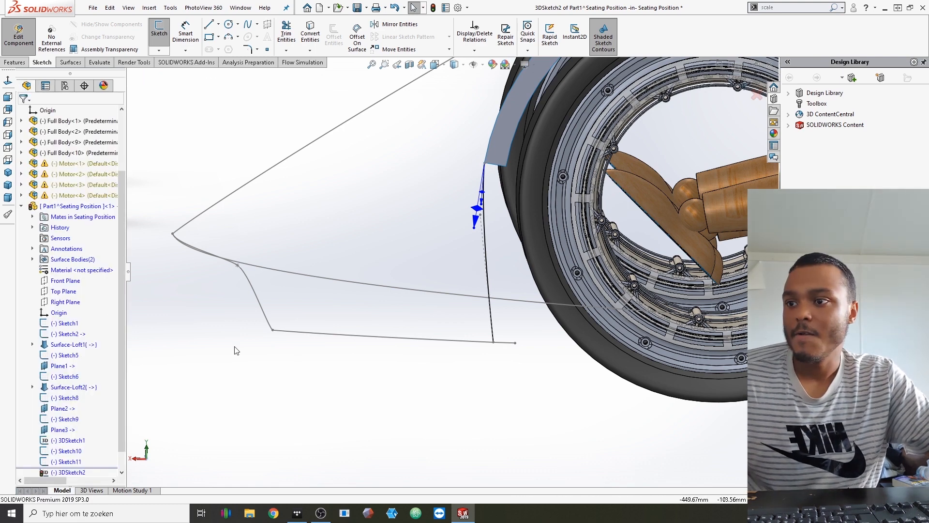
pyautogui.moveTo(389, 295); pyautogui.dragTo(375, 285, button='middle')
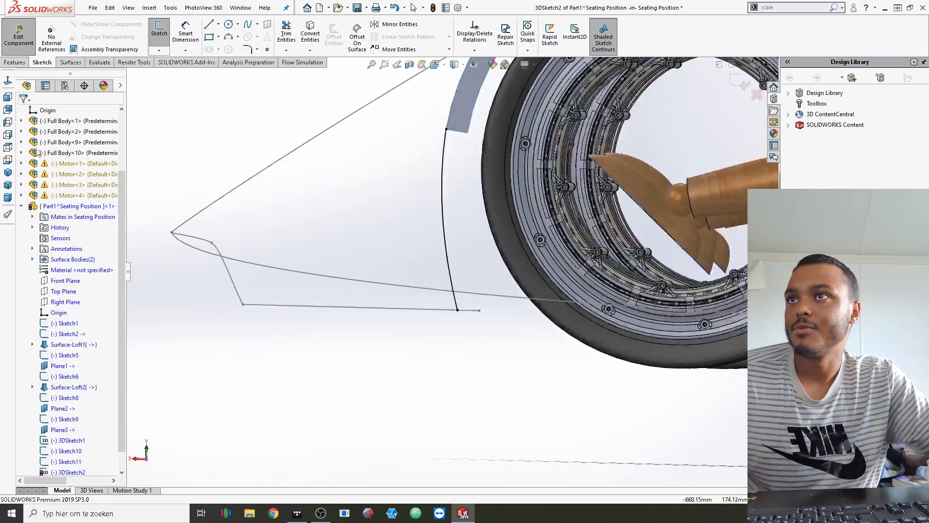
# In the left view, adjust the spline's upper handle to a first tangent angle of about 98.8° and a weight of about 294
pyautogui.click(9, 110)
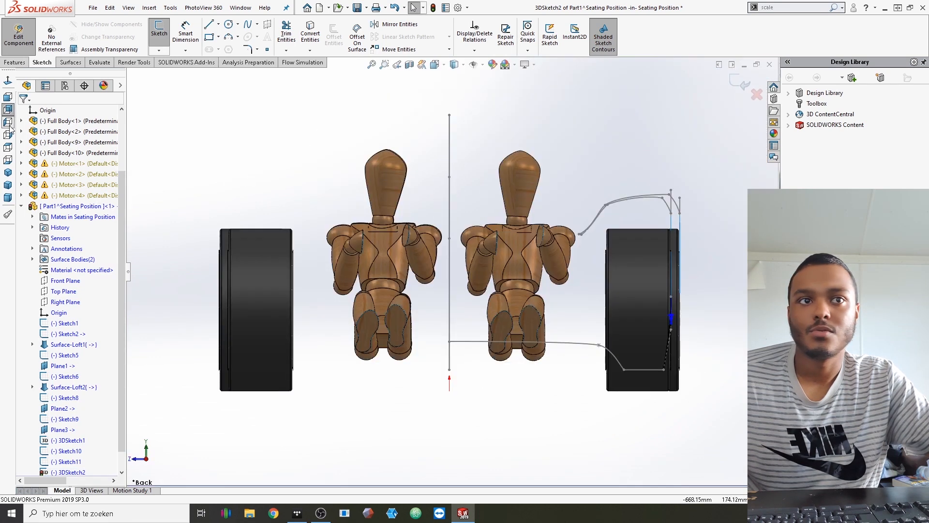
pyautogui.hotkey('ctrl', '3')
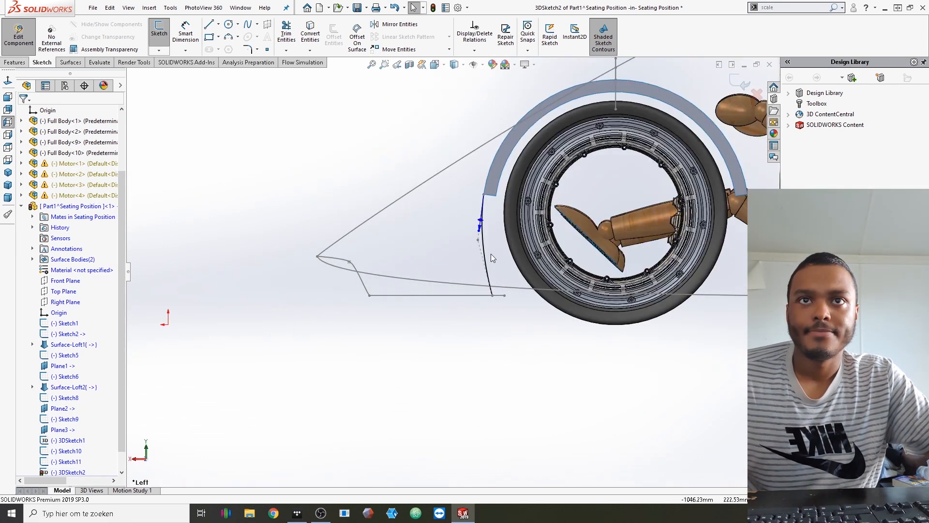
pyautogui.scroll(-3, 471, 226)
pyautogui.click(465, 214)
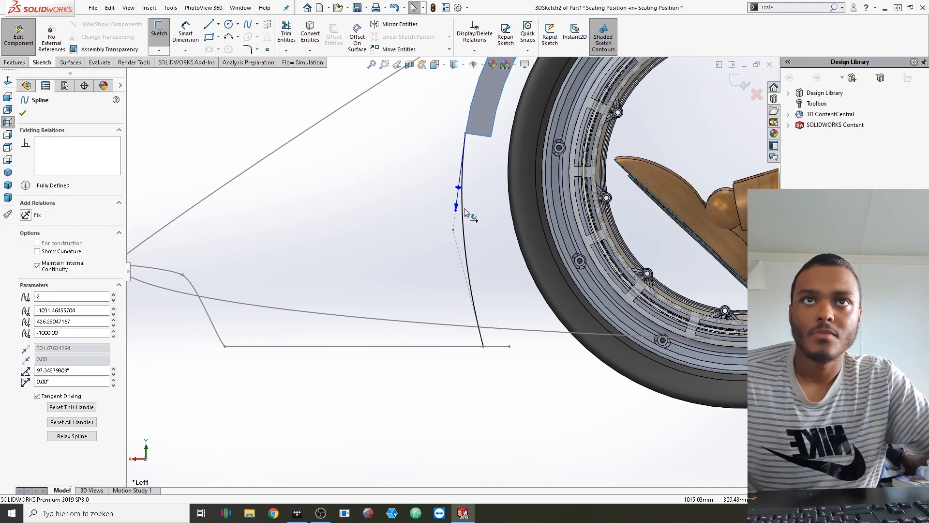
pyautogui.moveTo(458, 211)
pyautogui.mouseDown()
pyautogui.moveTo(453, 197)
pyautogui.moveTo(454, 211)
pyautogui.mouseUp()
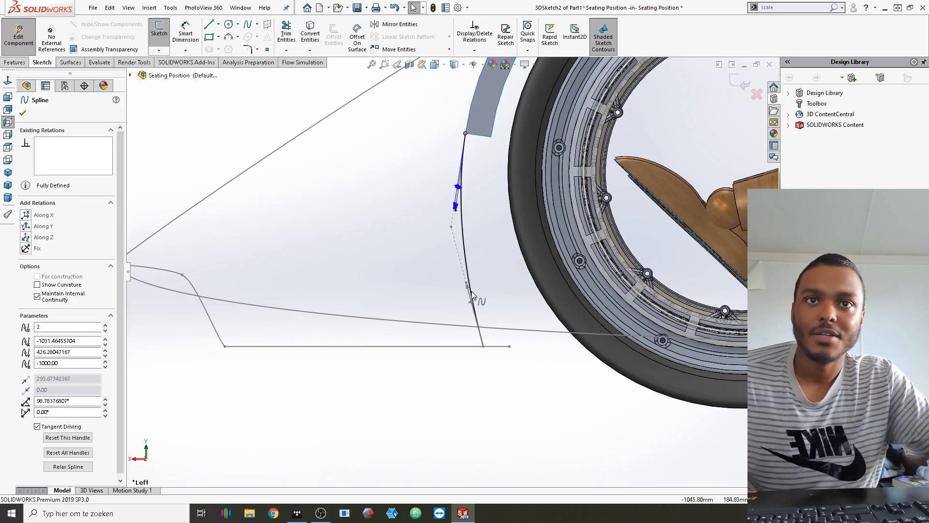
# Reshape the spline's lower end with its handle to tangent angles of about 79.6° and -10.2°
pyautogui.moveTo(468, 285); pyautogui.dragTo(473, 286)
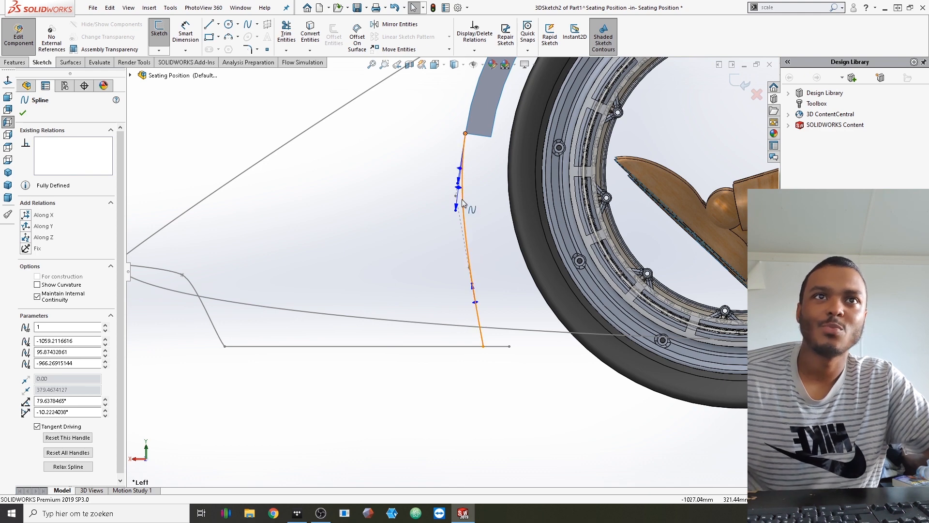
pyautogui.scroll(2, 463, 200)
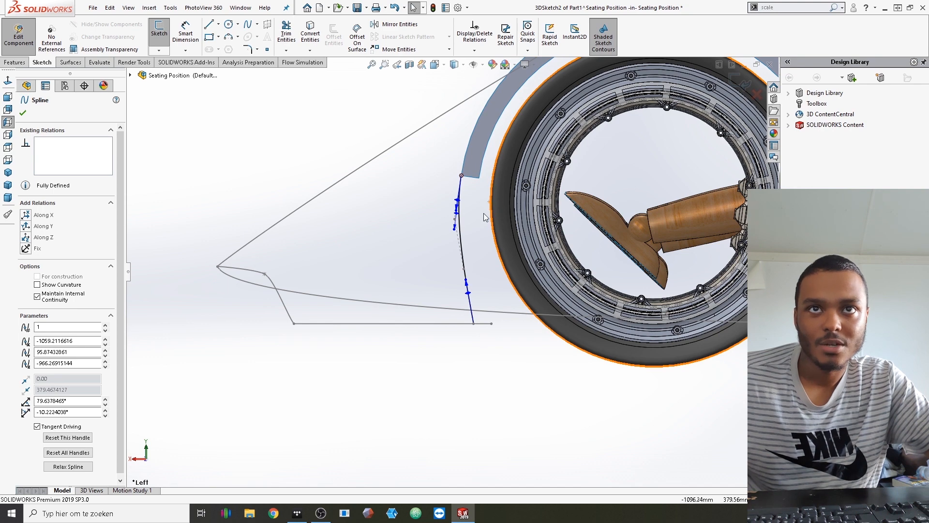
pyautogui.scroll(1, 464, 272)
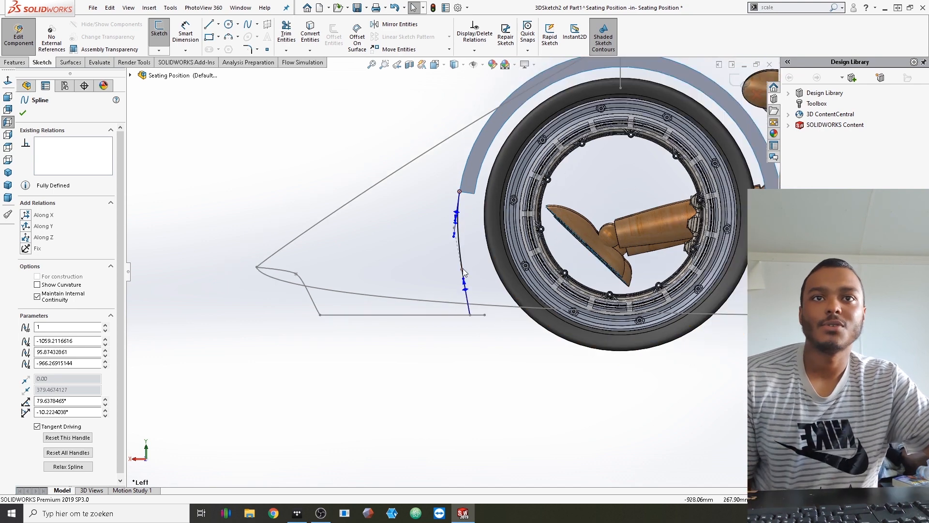
pyautogui.scroll(4, 464, 273)
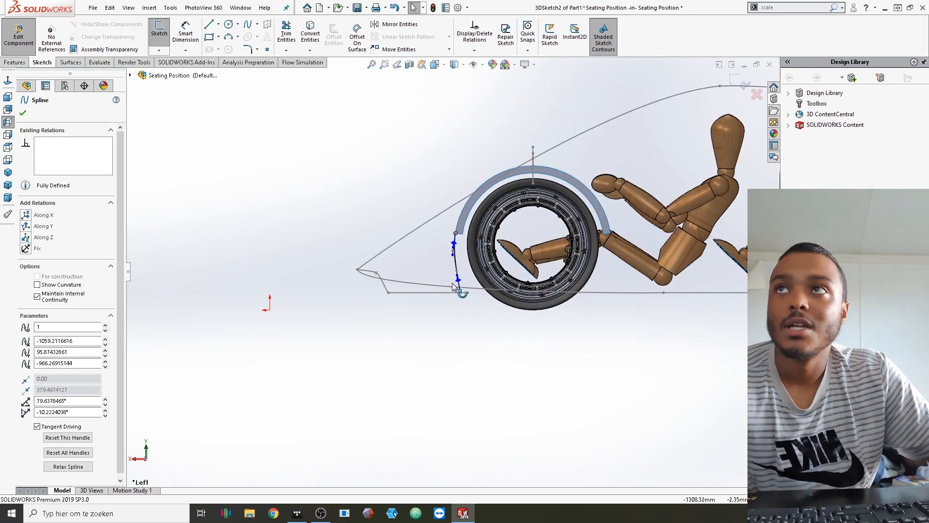
# Loft a surface between the short bottom line and the wheel arch's lower front edge, using the 3D spline as guide curve
pyautogui.scroll(-4, 454, 287)
pyautogui.click(159, 50)
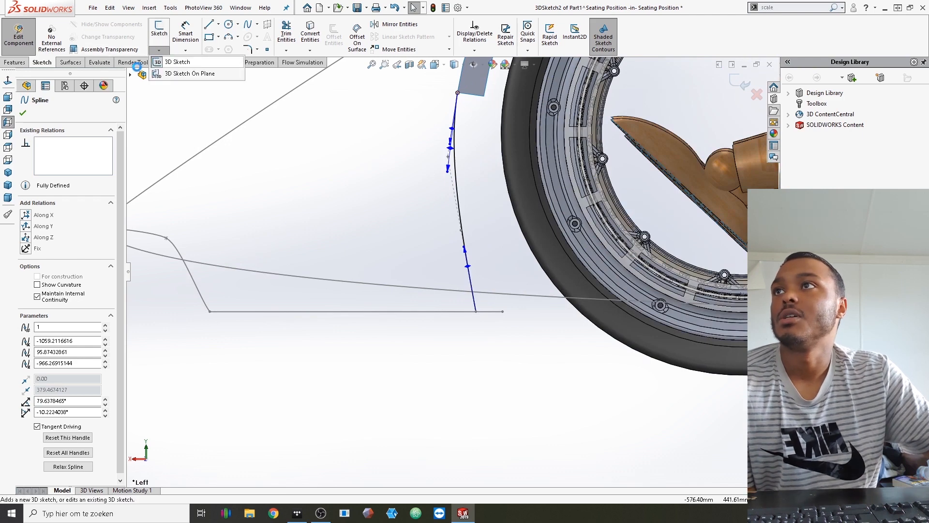
pyautogui.click(71, 62)
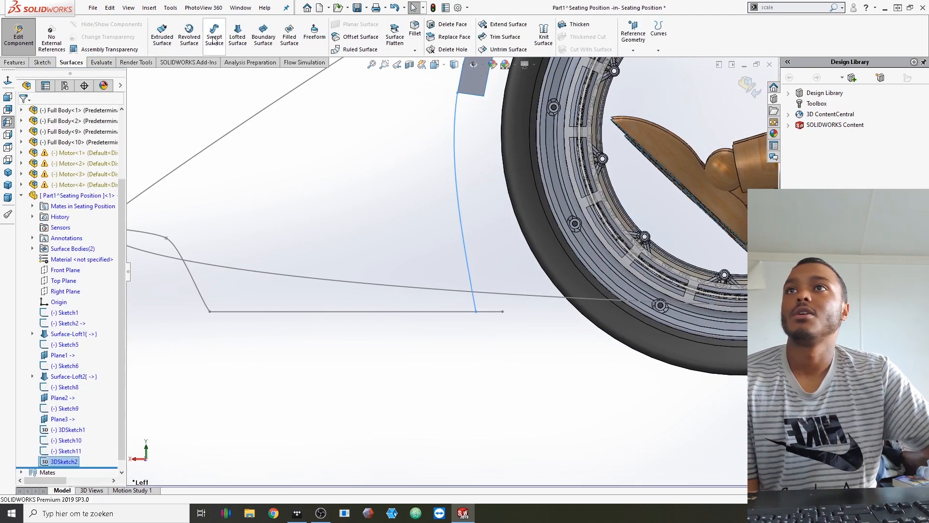
pyautogui.click(238, 33)
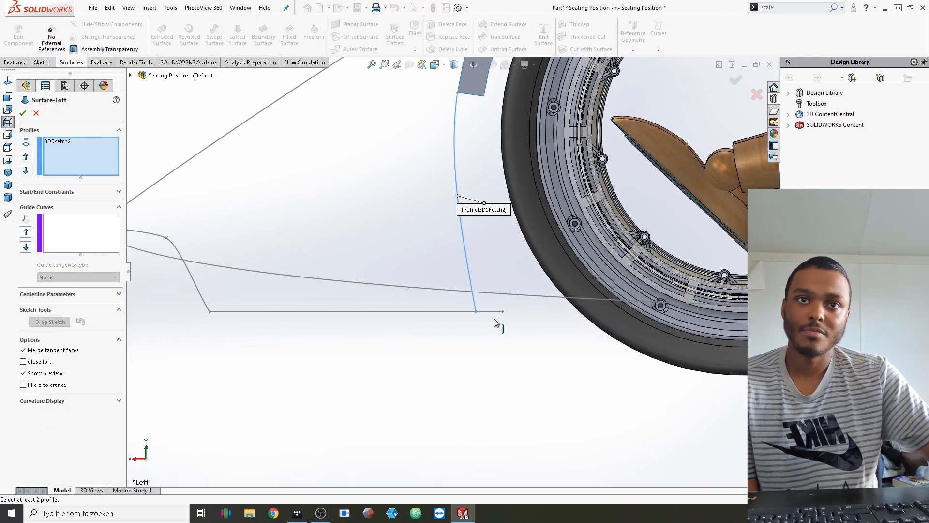
pyautogui.click(496, 312)
pyautogui.click(464, 242)
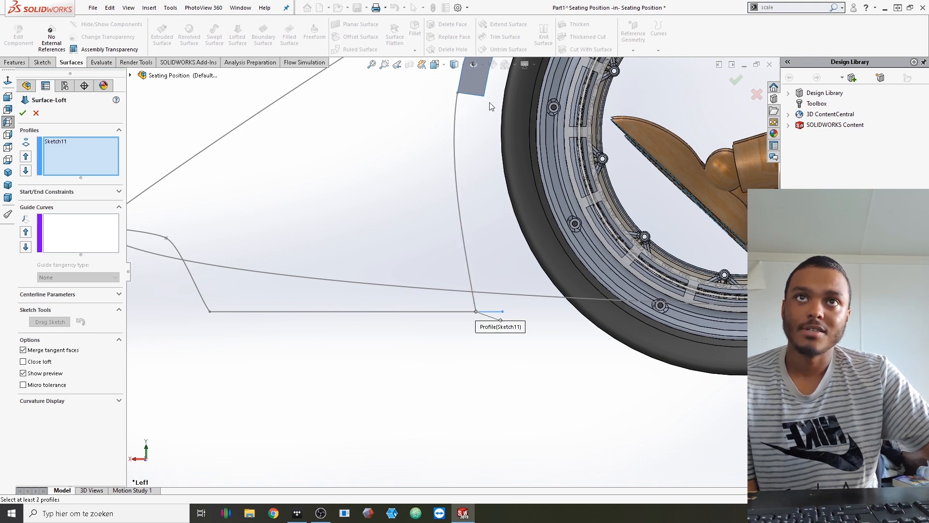
pyautogui.click(474, 95)
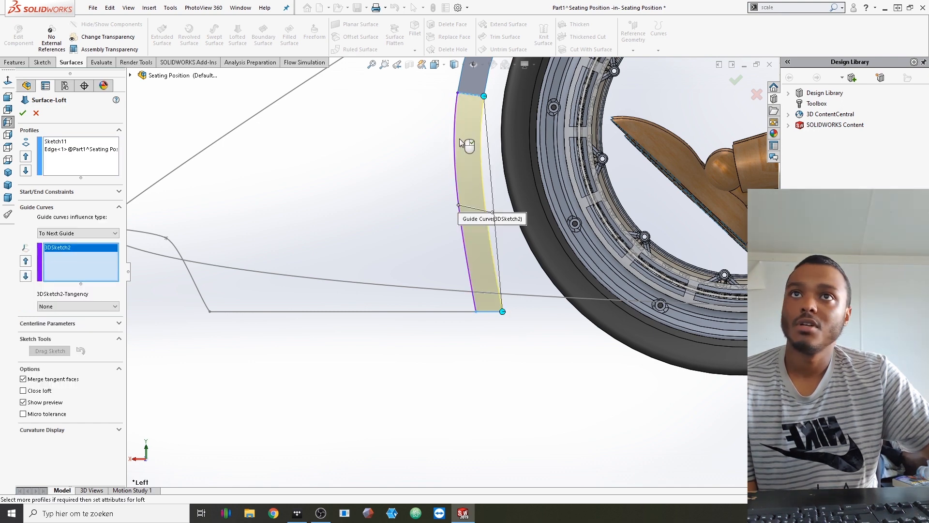
pyautogui.click(458, 140)
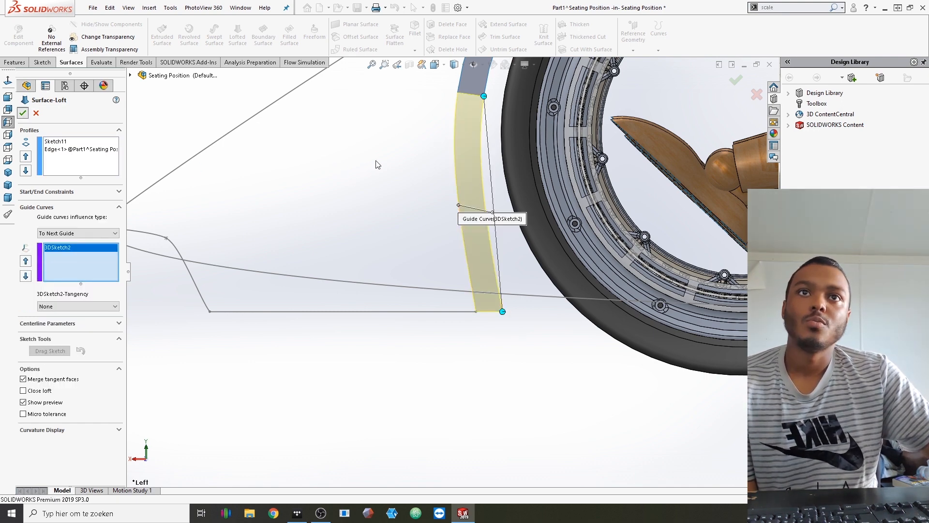
pyautogui.press('Return')
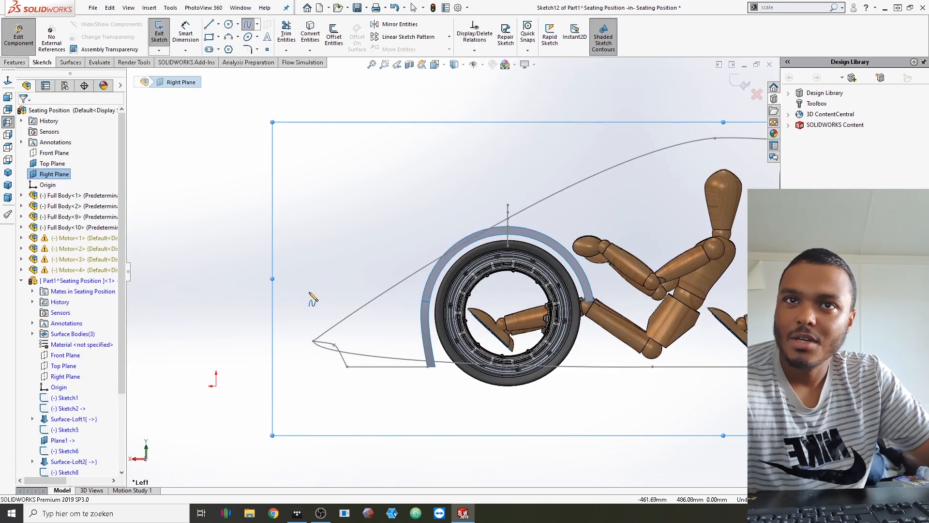
# Sketch a short two-point spline on the Right Plane above the car's nose and bend its front end with the handle
pyautogui.click(308, 291)
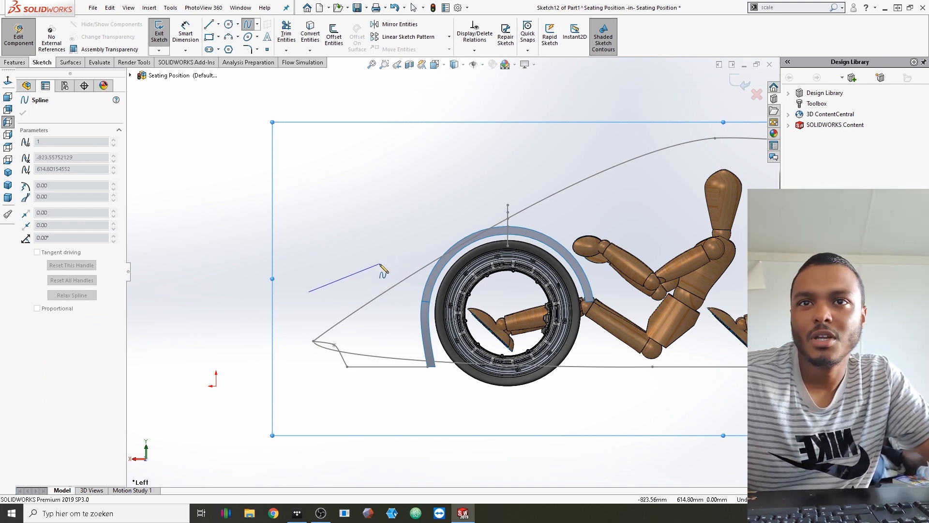
pyautogui.doubleClick(379, 270)
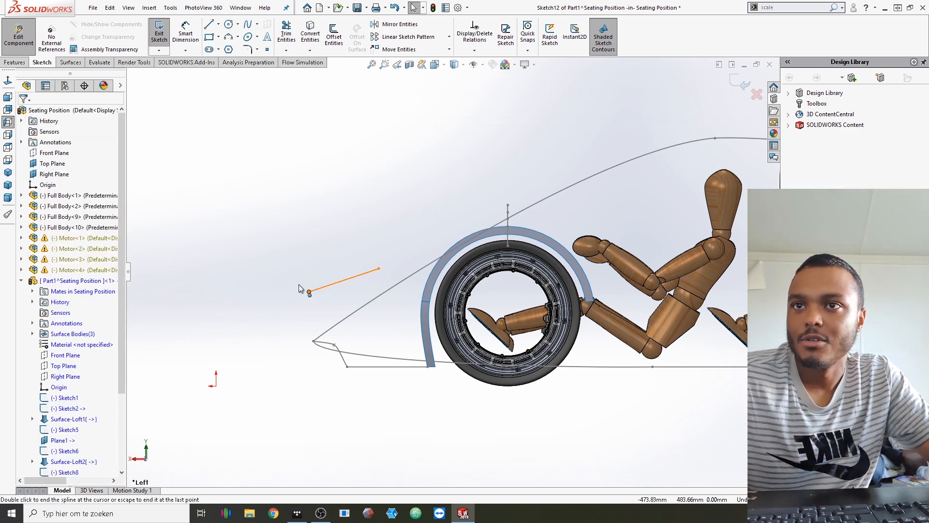
pyautogui.click(309, 291)
pyautogui.click(336, 286)
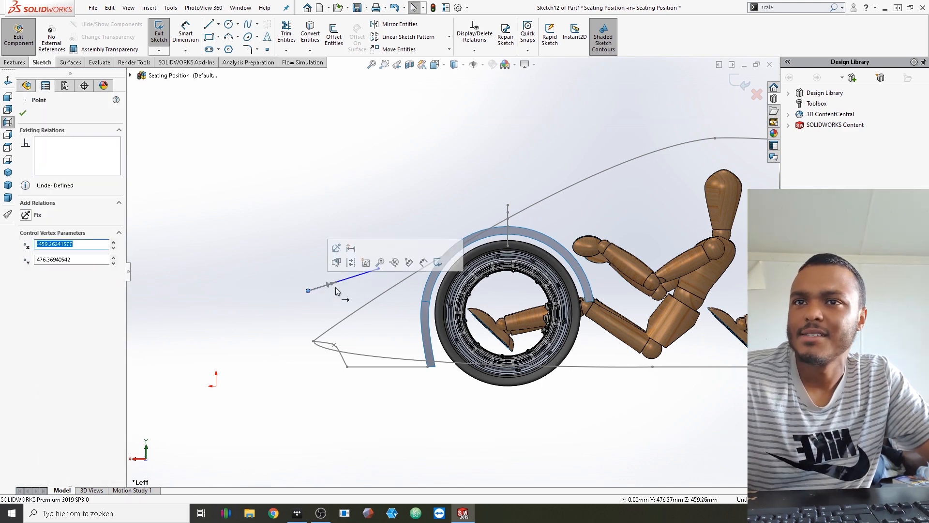
pyautogui.moveTo(338, 287); pyautogui.dragTo(316, 284)
pyautogui.click(354, 286)
# Raise the rear endpoint of the side-view spline slightly to refine its curve
pyautogui.scroll(-3, 388, 269)
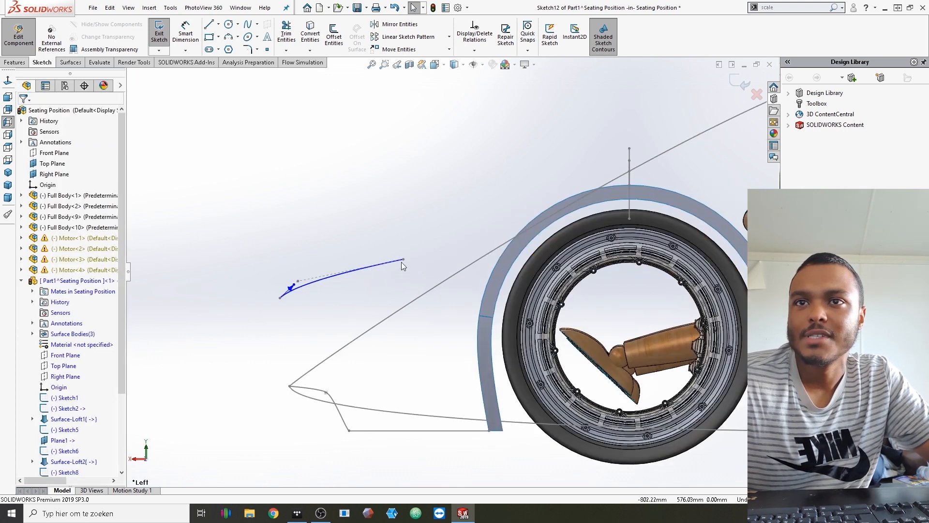
pyautogui.moveTo(403, 259); pyautogui.dragTo(401, 246)
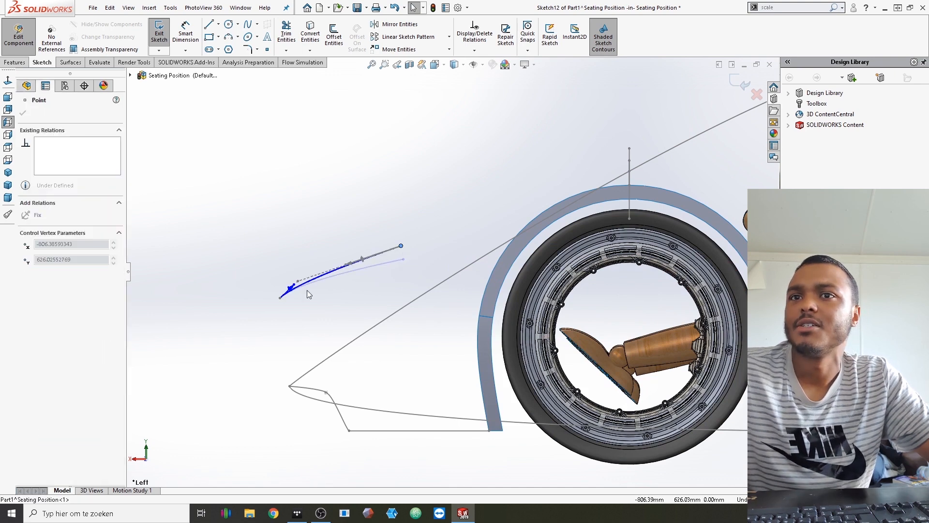
pyautogui.click(332, 280)
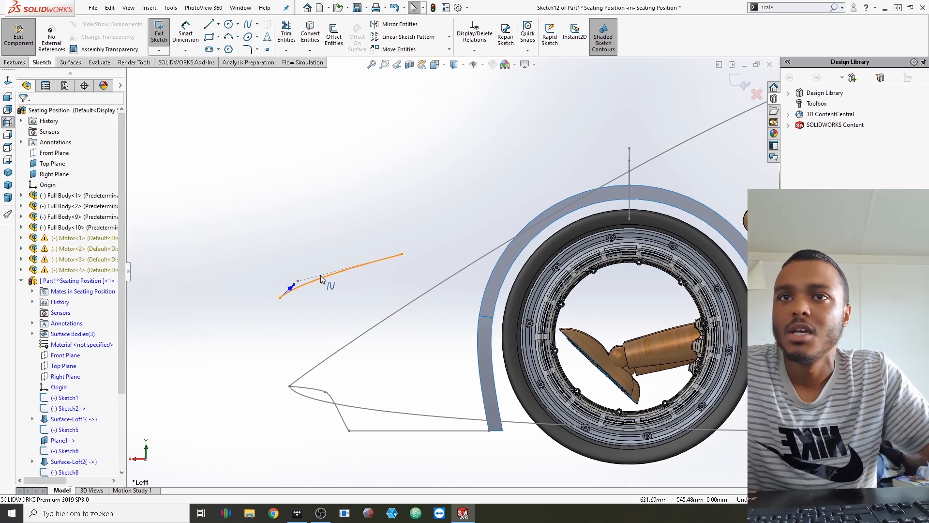
pyautogui.click(322, 282)
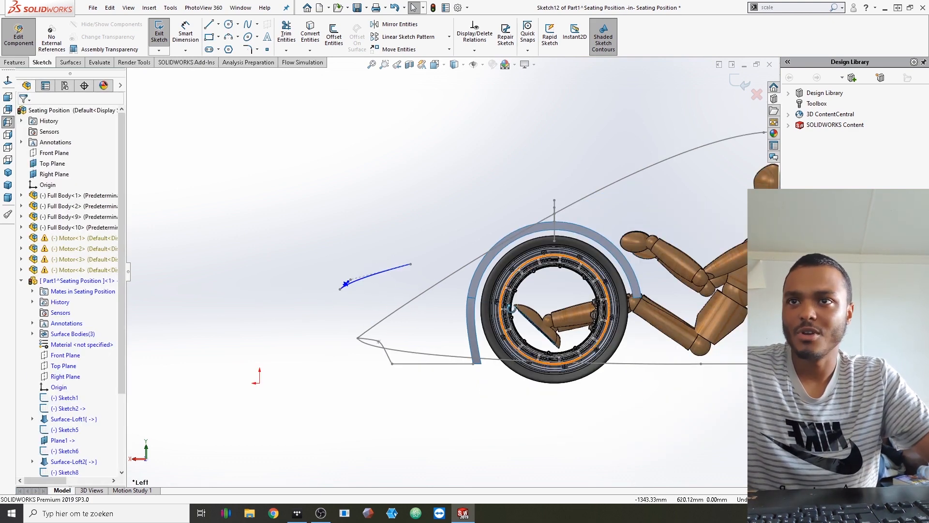
# Inspect the side-view spline against the car from several angles, and exit its sketch
pyautogui.moveTo(490, 312); pyautogui.dragTo(537, 325, button='middle')
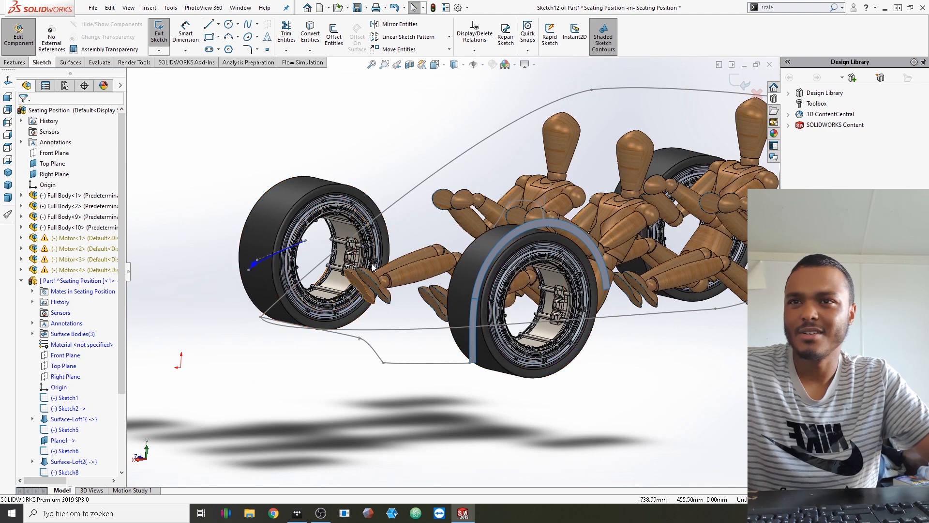
pyautogui.moveTo(302, 287); pyautogui.dragTo(240, 288, button='middle')
pyautogui.scroll(3, 207, 284)
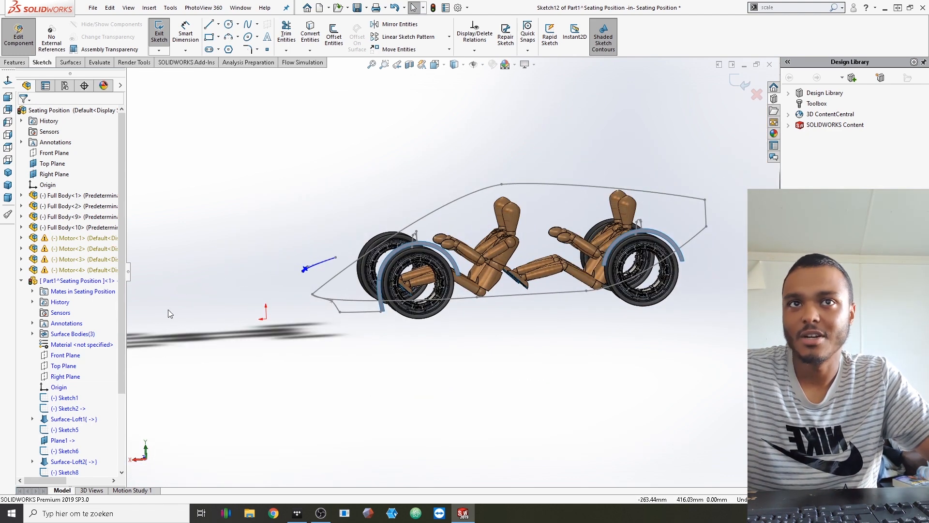
pyautogui.moveTo(460, 170); pyautogui.dragTo(431, 240, button='middle')
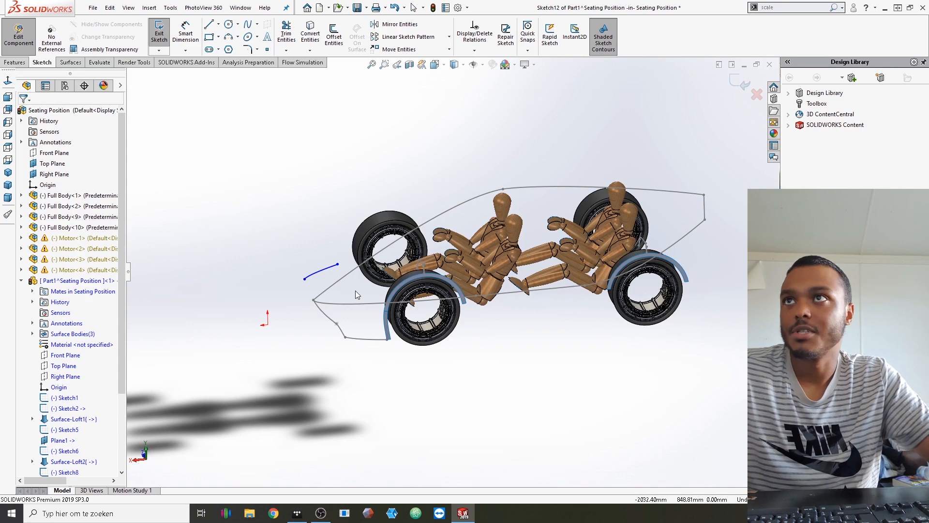
pyautogui.scroll(-5, 355, 291)
pyautogui.click(158, 49)
pyautogui.click(165, 62)
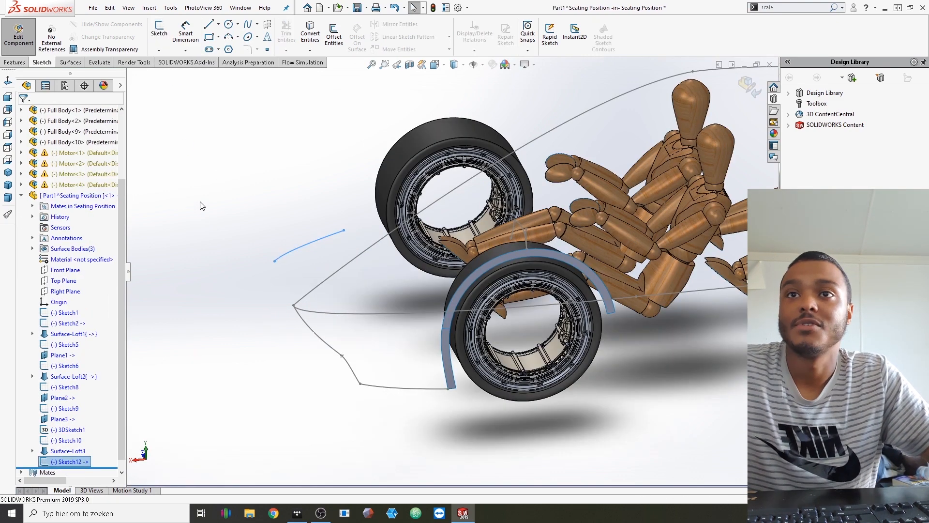
pyautogui.click(202, 205)
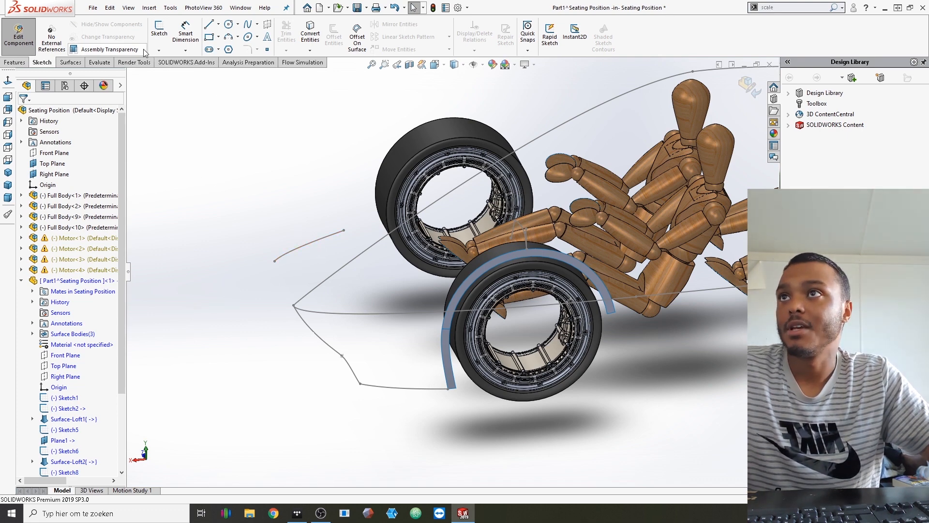
# In a new 3D sketch, draw a spline about 537 mm long in the ZX plane from the side-view spline's front end outward
pyautogui.click(158, 50)
pyautogui.click(172, 76)
pyautogui.click(248, 24)
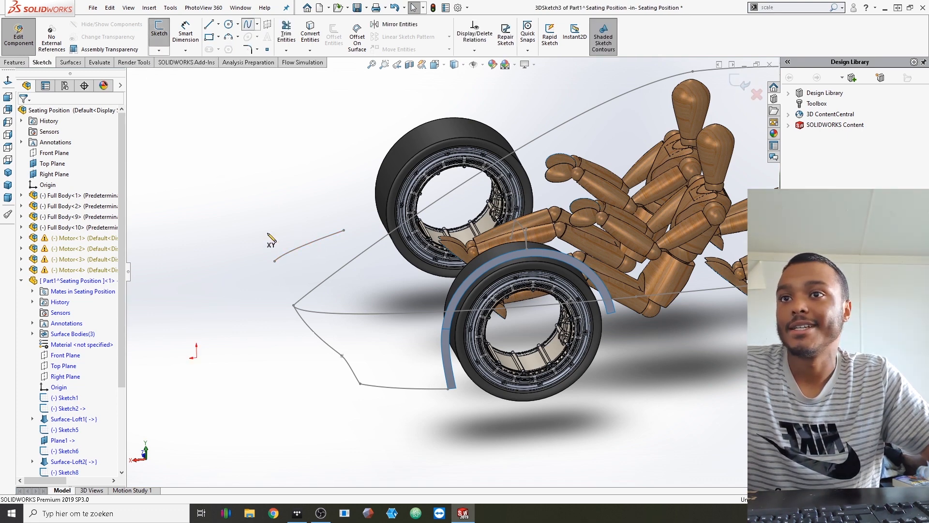
pyautogui.click(275, 262)
pyautogui.moveTo(278, 329)
pyautogui.mouseDown(button='middle')
pyautogui.moveTo(275, 355)
pyautogui.moveTo(349, 335)
pyautogui.moveTo(340, 352)
pyautogui.moveTo(373, 337)
pyautogui.moveTo(392, 370)
pyautogui.mouseUp(button='middle')
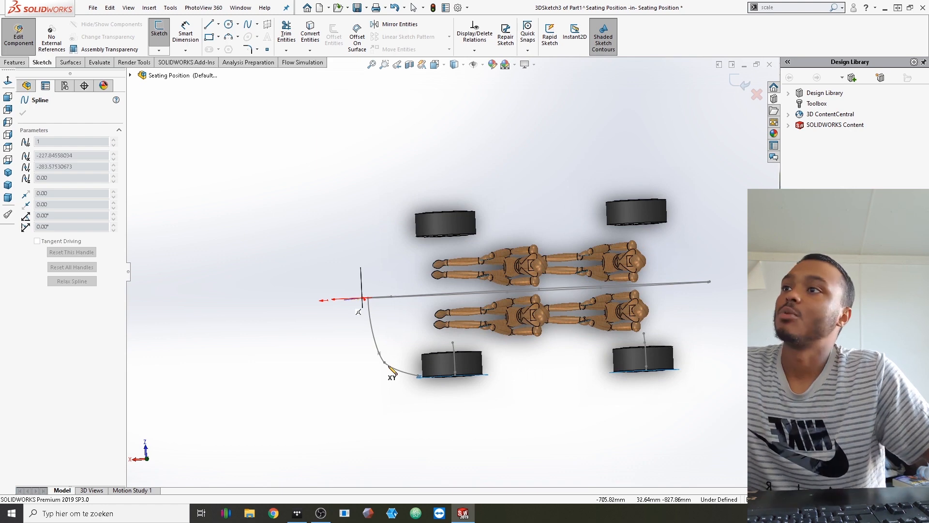
pyautogui.click(9, 136)
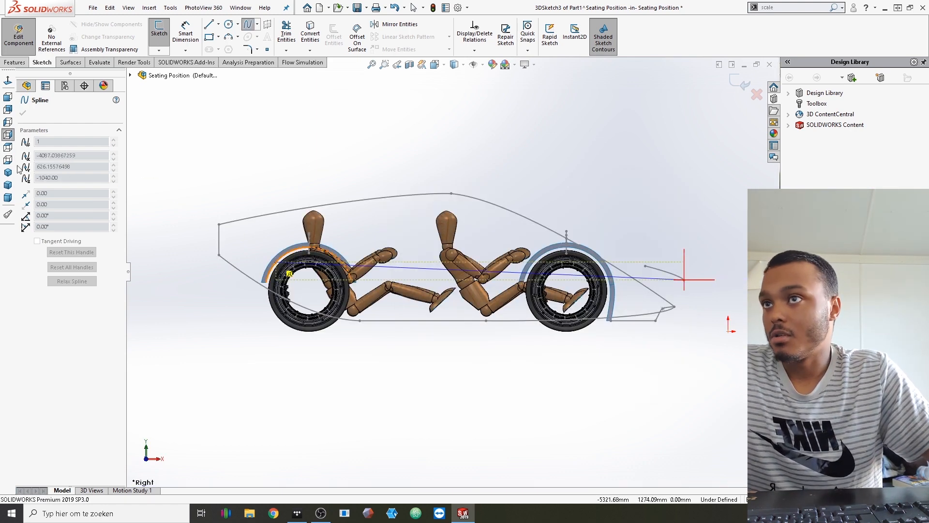
pyautogui.click(8, 148)
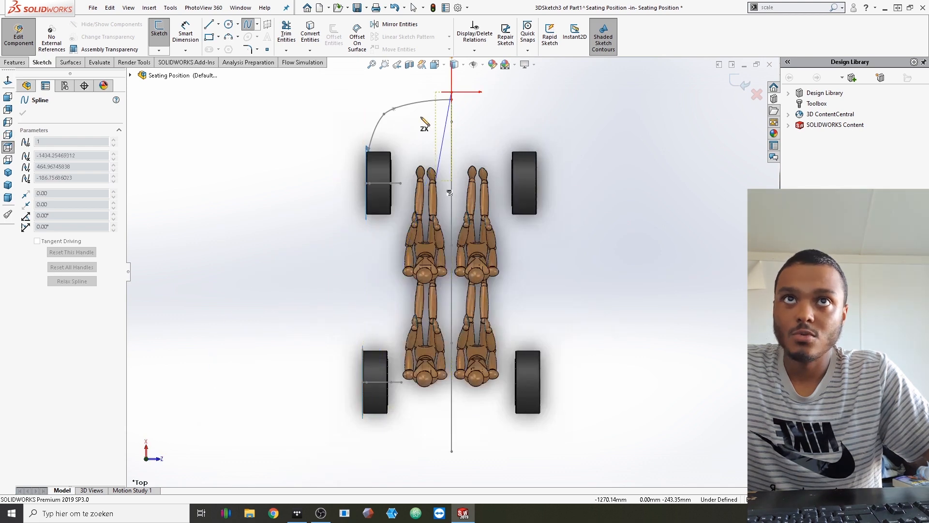
pyautogui.scroll(-3, 387, 139)
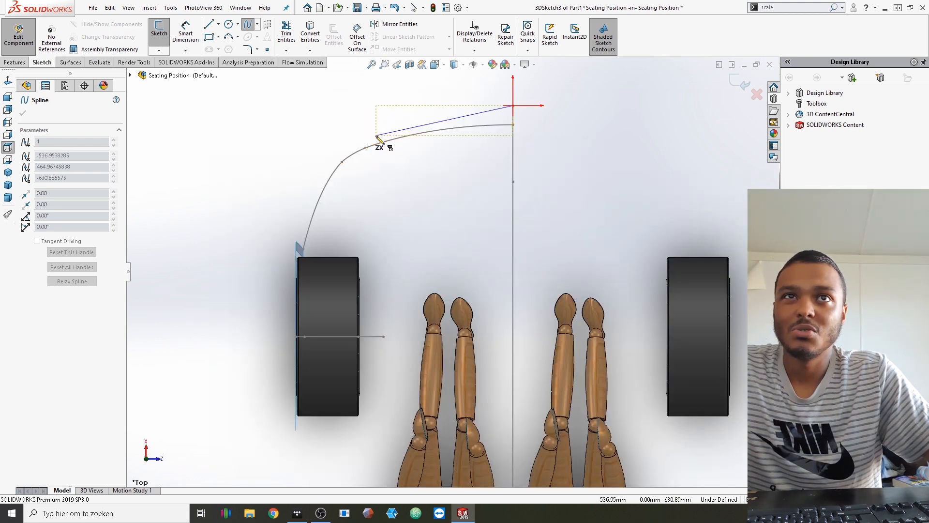
pyautogui.doubleClick(403, 125)
# Bend the 3D spline with its centreline handle and set the second tangent angle to -90°
pyautogui.scroll(-1, 460, 129)
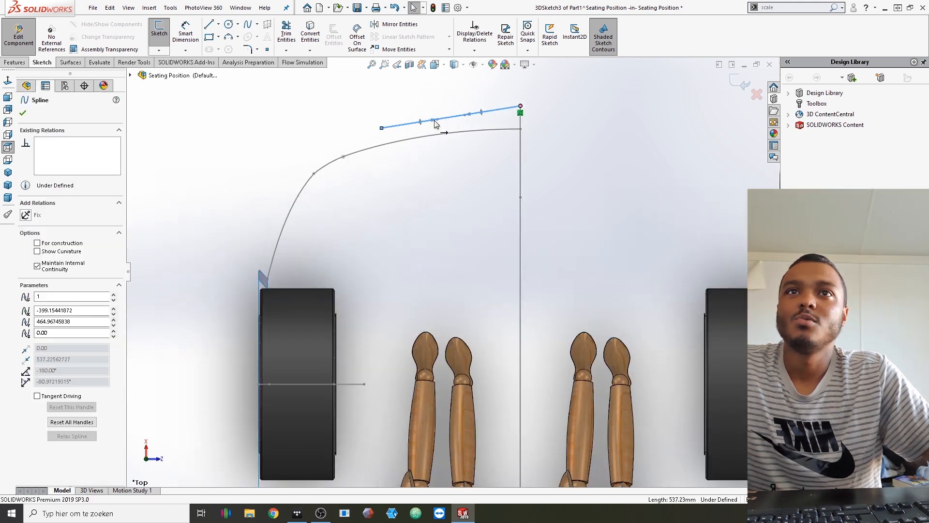
pyautogui.moveTo(437, 120); pyautogui.dragTo(477, 106)
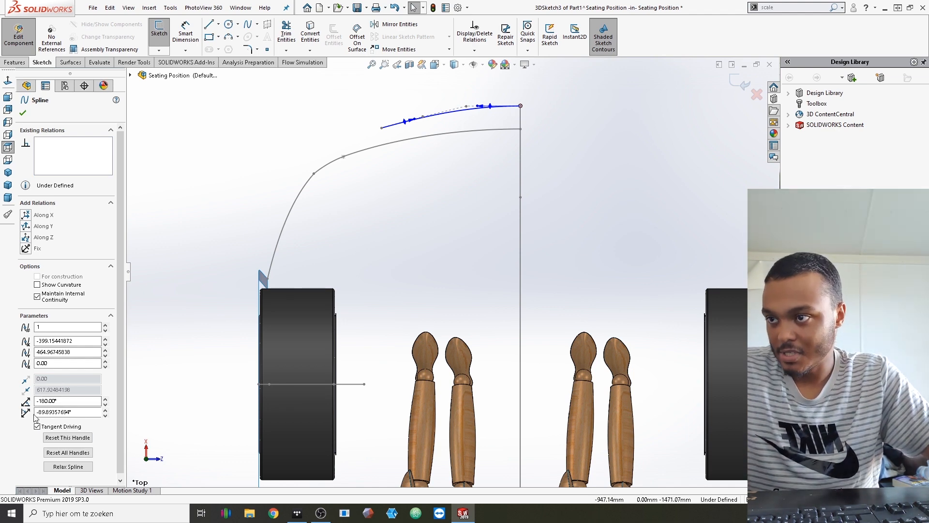
pyautogui.doubleClick(39, 412)
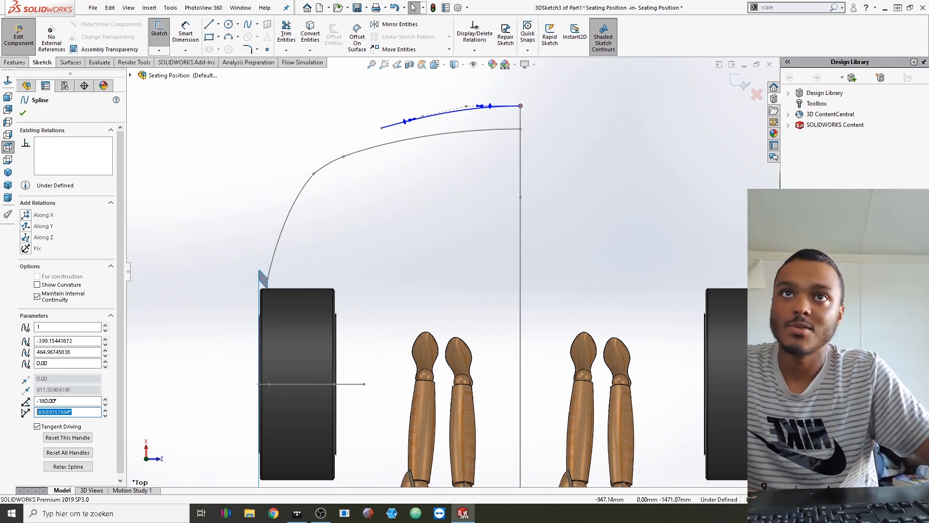
pyautogui.write('-90')
pyautogui.press('Return')
pyautogui.click(481, 212)
# Nudge the 3D spline's outer endpoint to about X -488 mm and Z -537 mm
pyautogui.scroll(-4, 434, 104)
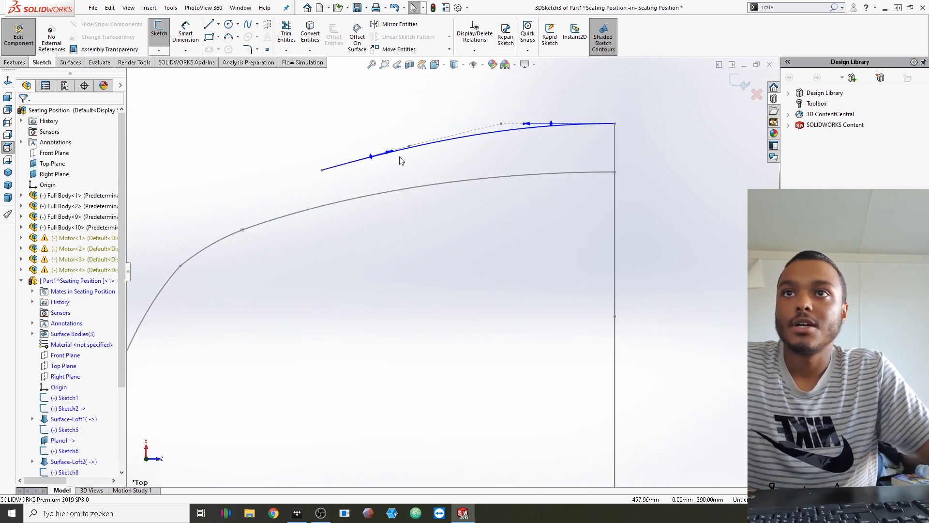
pyautogui.moveTo(319, 166); pyautogui.dragTo(327, 168)
pyautogui.click(608, 153)
# Examine the 3D spline against the lower nose profile and front wheels from above and from the side
pyautogui.scroll(7, 607, 154)
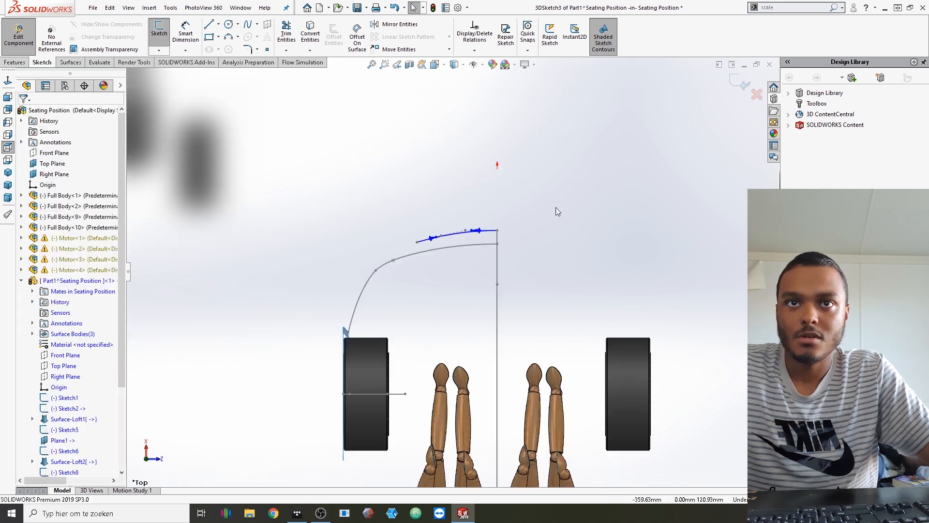
pyautogui.scroll(4, 536, 268)
pyautogui.scroll(-4, 448, 269)
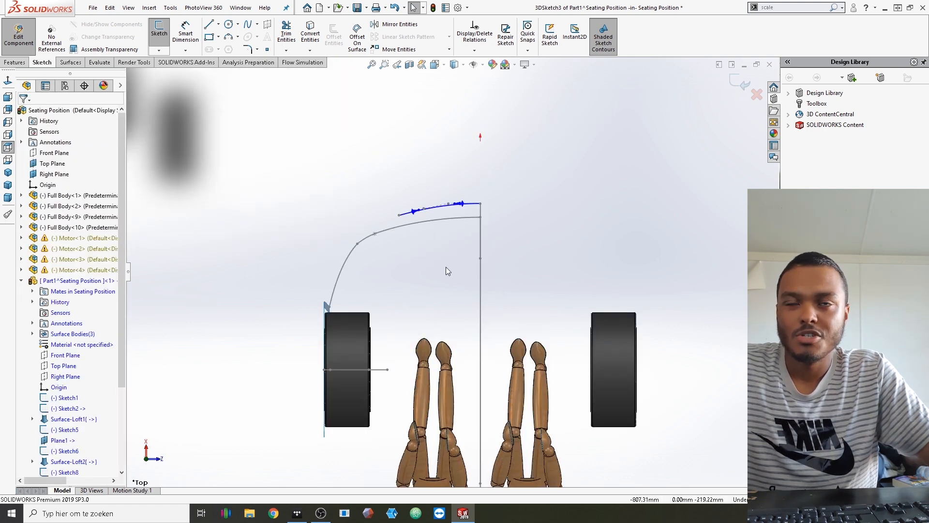
pyautogui.scroll(-1, 425, 230)
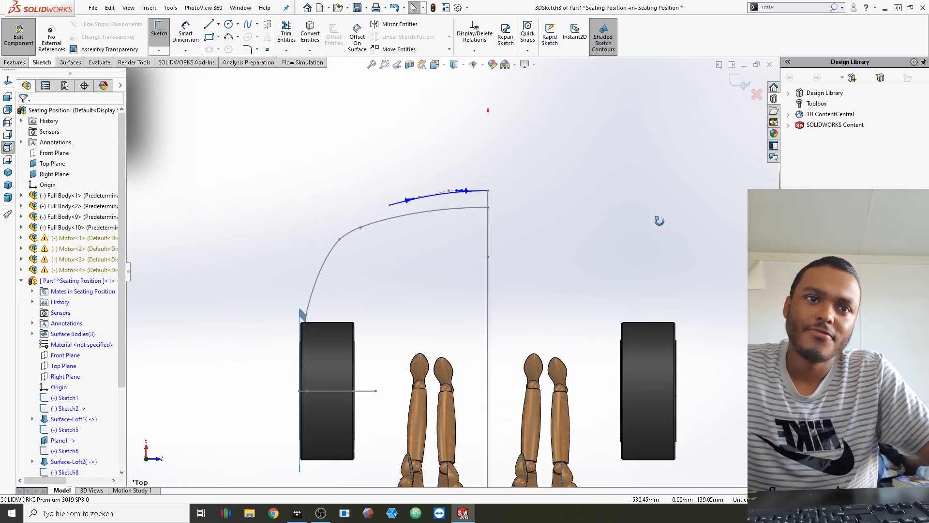
pyautogui.moveTo(597, 244); pyautogui.dragTo(583, 250, button='middle')
pyautogui.moveTo(559, 393)
pyautogui.mouseDown(button='middle')
pyautogui.moveTo(450, 375)
pyautogui.moveTo(448, 359)
pyautogui.moveTo(447, 380)
pyautogui.mouseUp(button='middle')
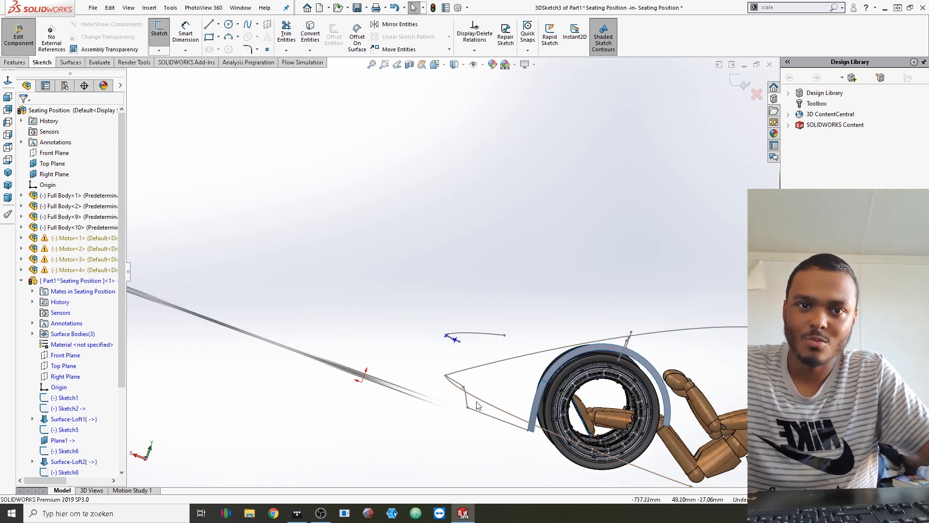
pyautogui.moveTo(448, 416)
pyautogui.mouseDown(button='middle')
pyautogui.moveTo(446, 351)
pyautogui.moveTo(474, 335)
pyautogui.mouseUp(button='middle')
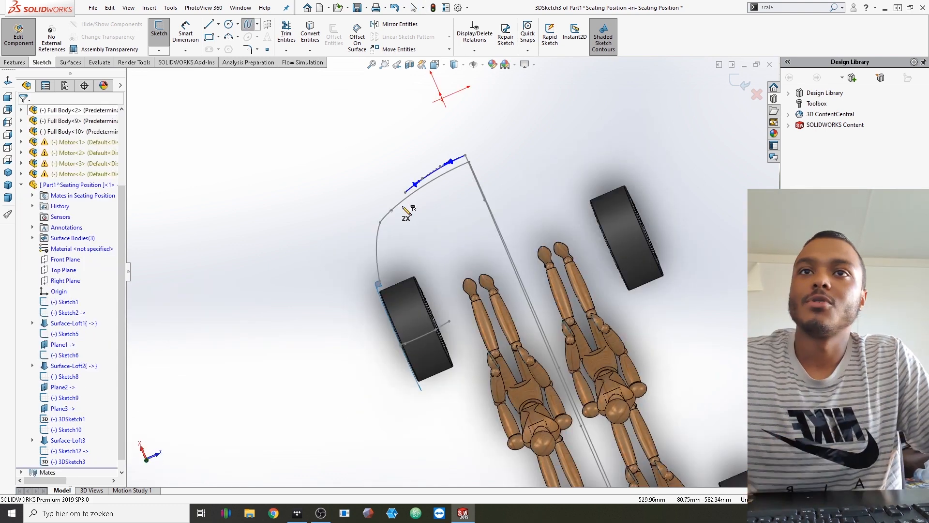
# Draw a short spline in the ZX plane from the nose spline's outer end to about X -516 mm, Z -575 mm
pyautogui.click(406, 193)
pyautogui.scroll(-4, 412, 198)
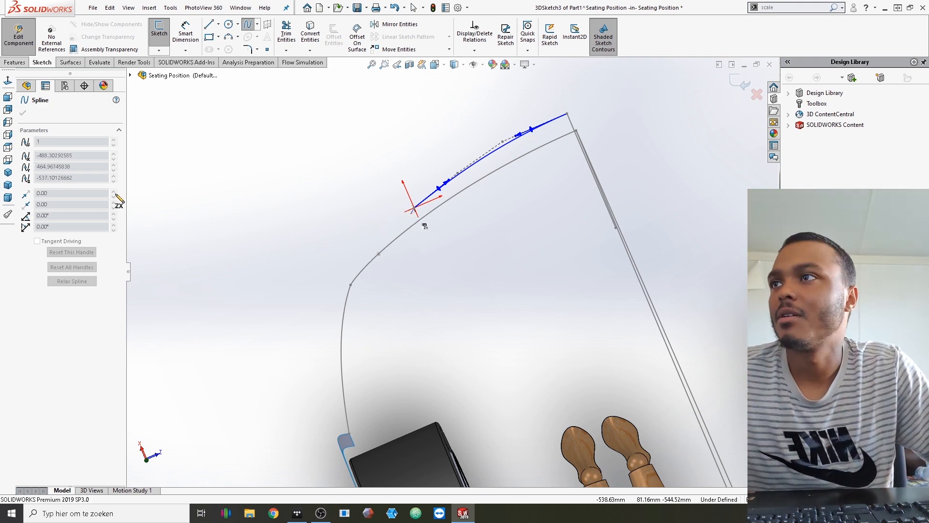
pyautogui.click(8, 147)
pyautogui.scroll(-5, 409, 160)
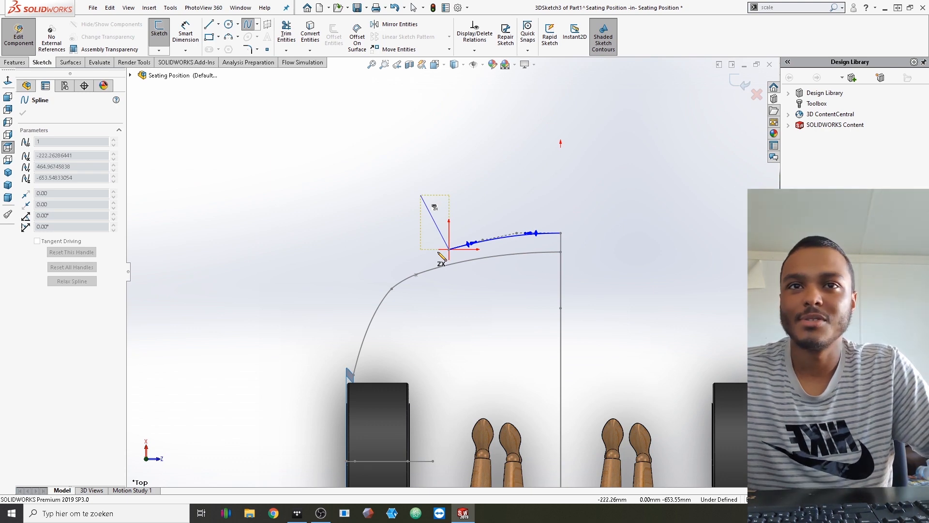
pyautogui.scroll(-2, 439, 254)
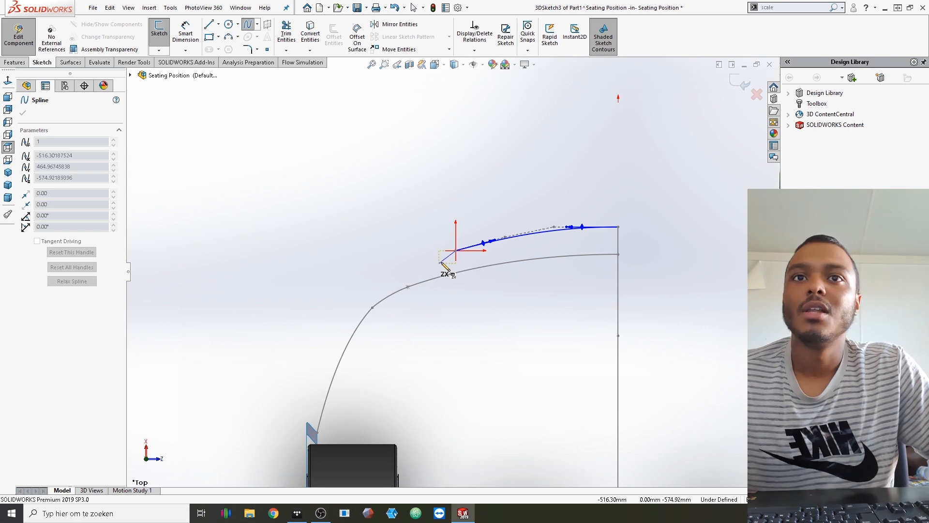
pyautogui.doubleClick(441, 262)
pyautogui.press('Escape')
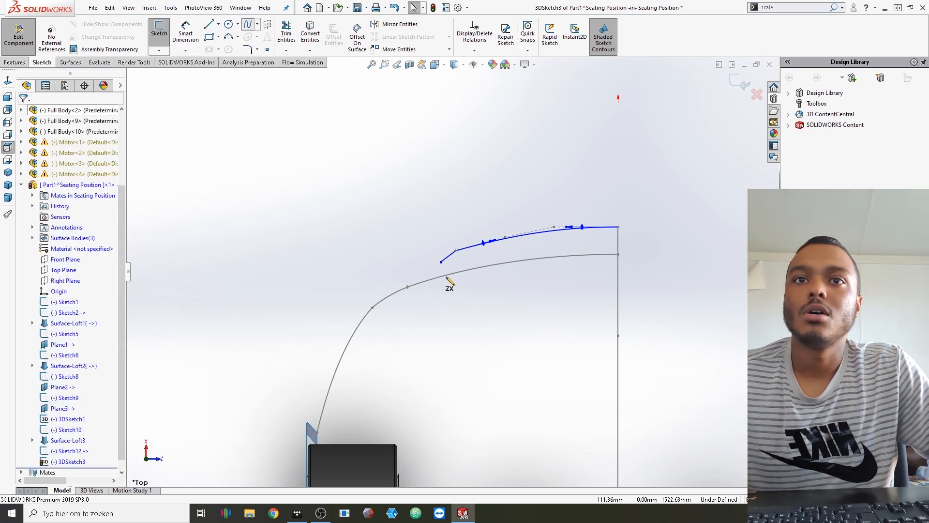
# Continue from the short segment's end with another ZX-plane spline running outward and rearward to about X -656 mm, ahead of the front wheel
pyautogui.press('Return')
pyautogui.click(441, 262)
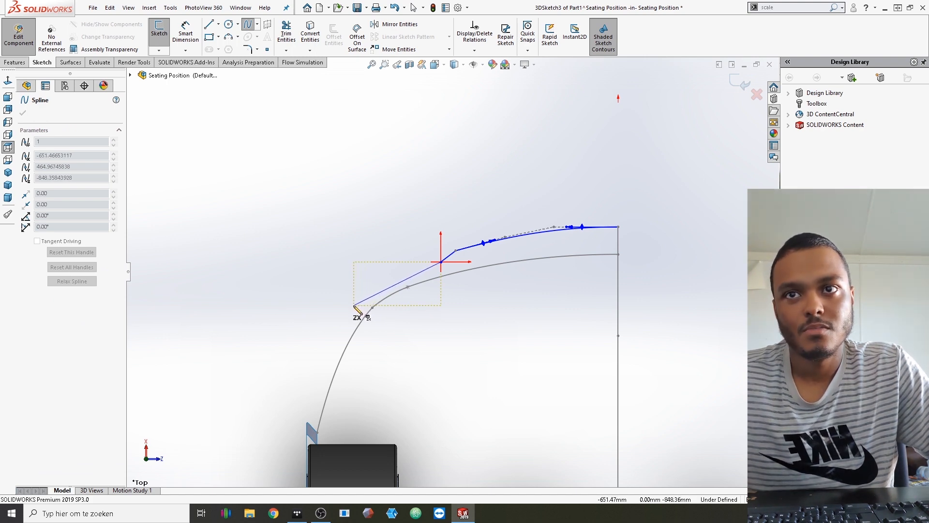
pyautogui.doubleClick(366, 315)
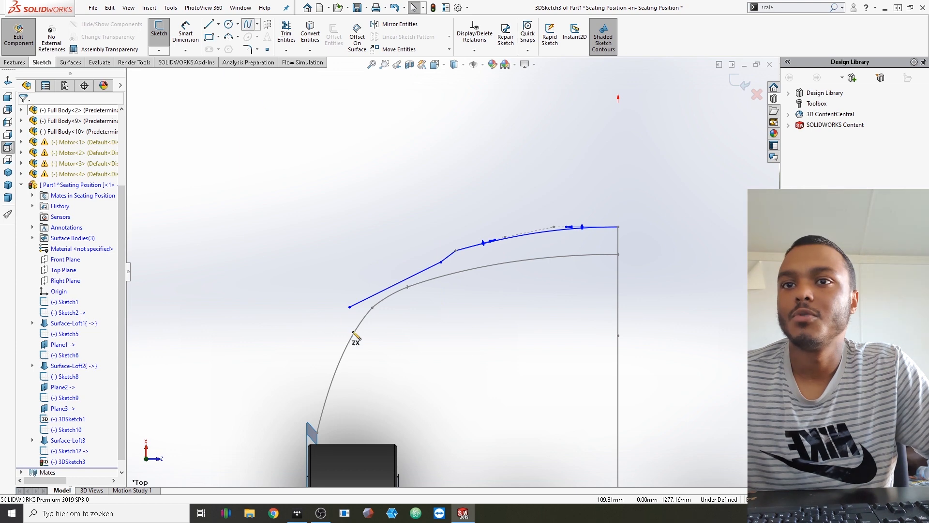
# Draw a spline from the last segment's outer end up to the front edge of the front wheel arch
pyautogui.click(311, 425)
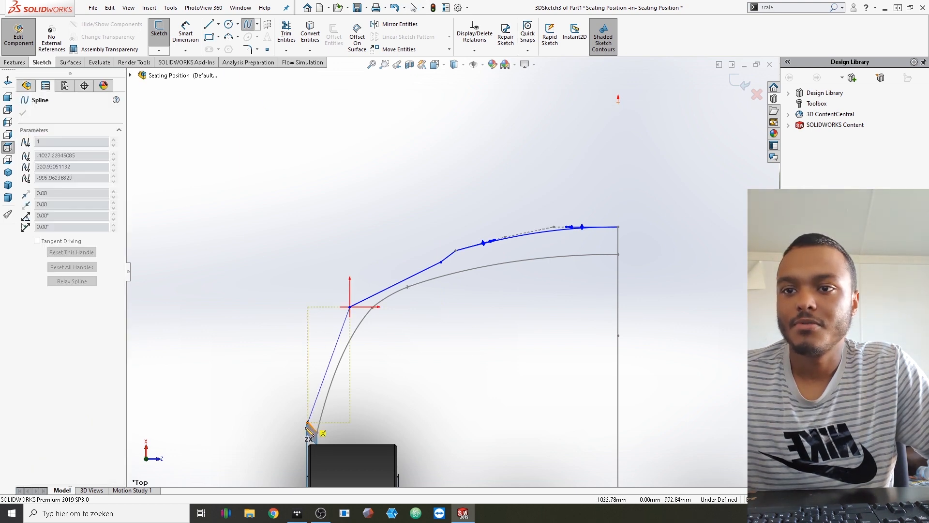
pyautogui.moveTo(481, 368); pyautogui.dragTo(531, 457, button='middle')
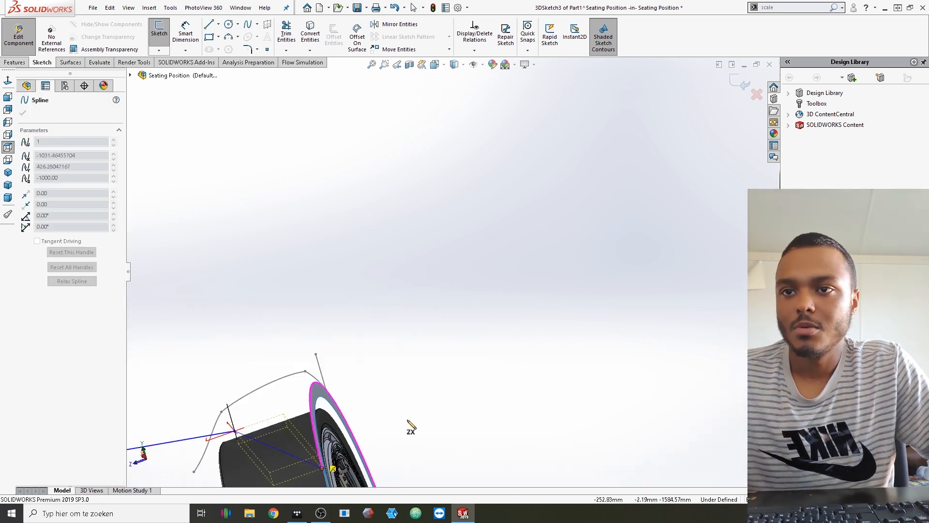
pyautogui.moveTo(357, 399); pyautogui.dragTo(319, 458, button='middle')
pyautogui.moveTo(310, 394); pyautogui.dragTo(387, 358, button='middle')
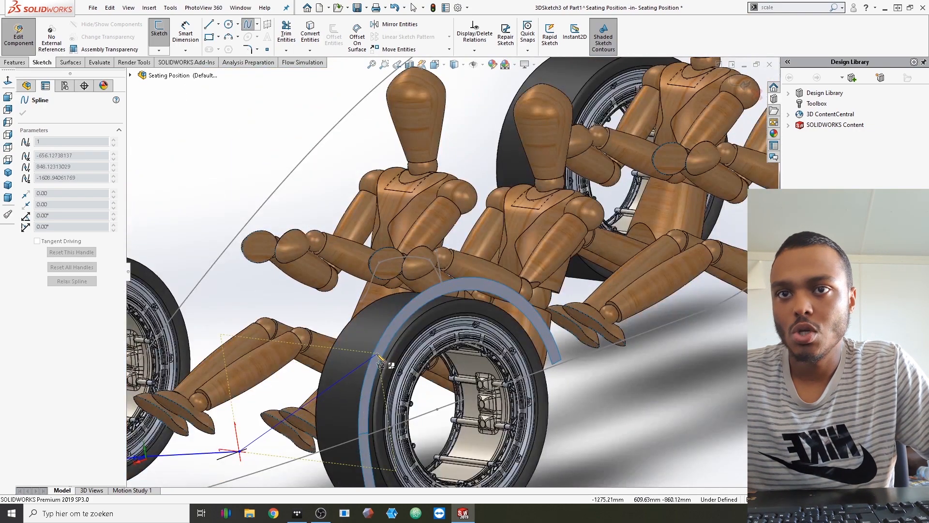
pyautogui.click(373, 353)
pyautogui.press('Escape')
pyautogui.press('f')
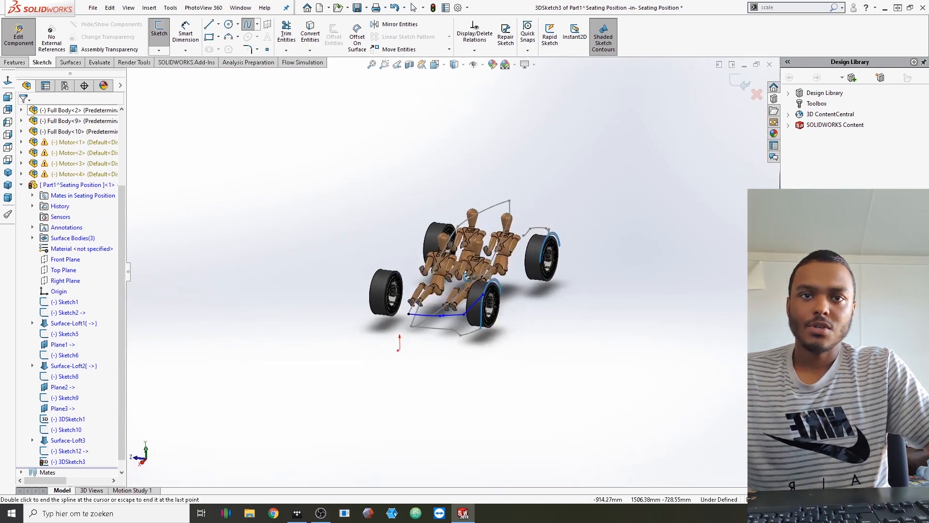
# Raise the nose spline's outer end to about Y 481 mm, Z -524 mm, and adjust its end tangent handle
pyautogui.moveTo(467, 277); pyautogui.dragTo(493, 381, button='middle')
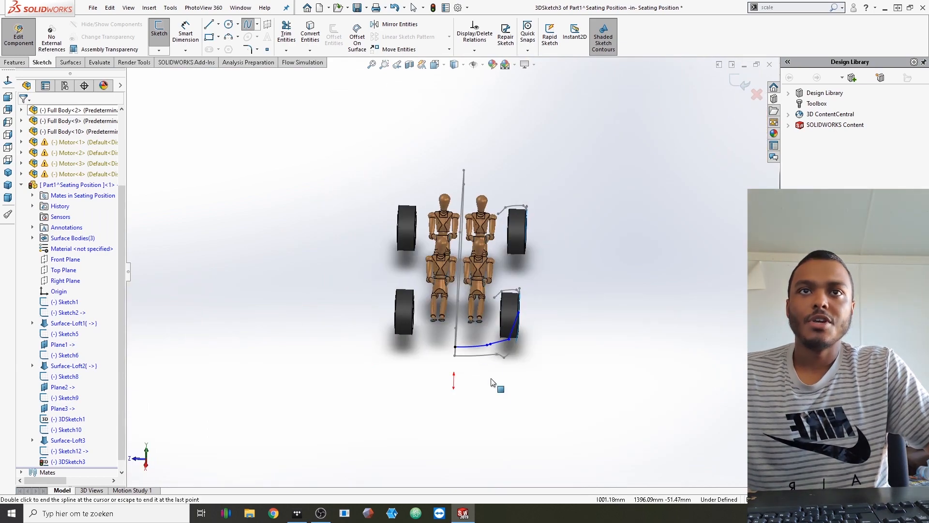
pyautogui.scroll(-5, 494, 368)
pyautogui.moveTo(495, 339); pyautogui.dragTo(482, 250, button='middle')
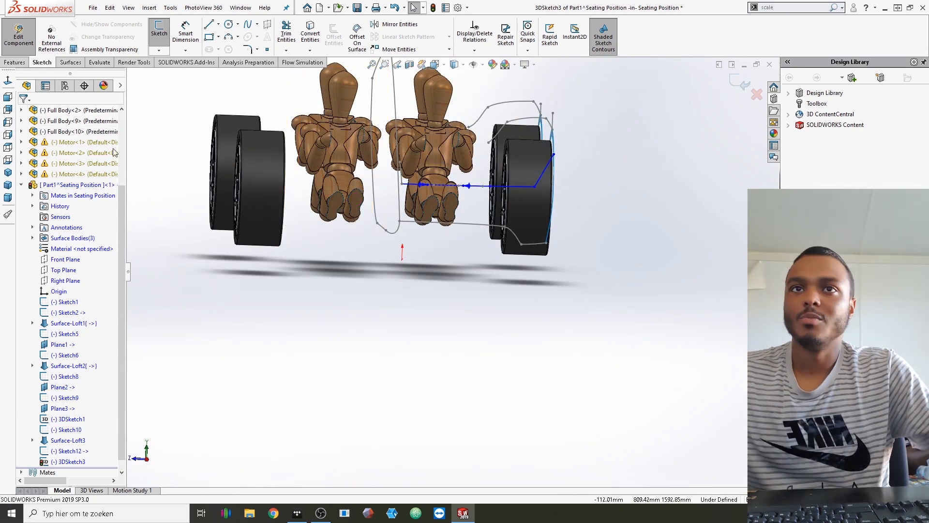
pyautogui.click(8, 110)
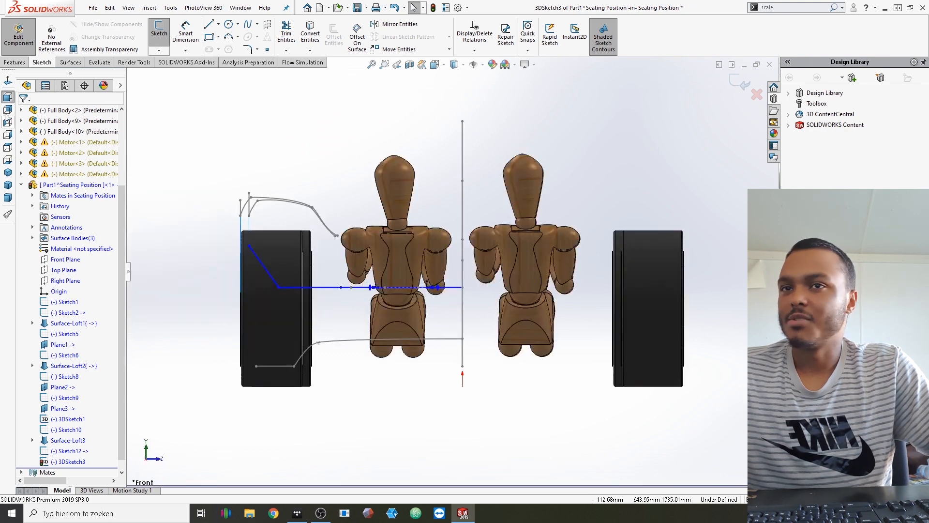
pyautogui.click(8, 110)
pyautogui.scroll(-5, 567, 292)
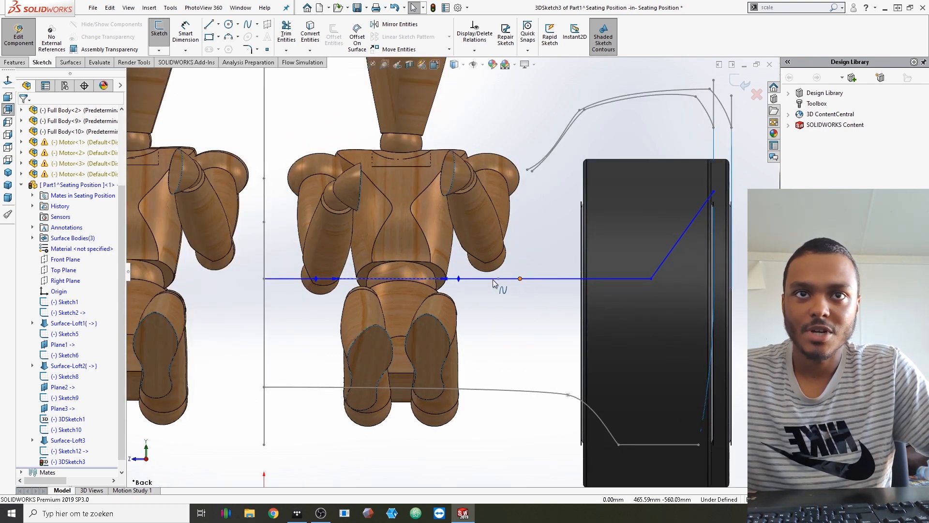
pyautogui.scroll(-3, 508, 279)
pyautogui.moveTo(496, 278); pyautogui.dragTo(498, 264)
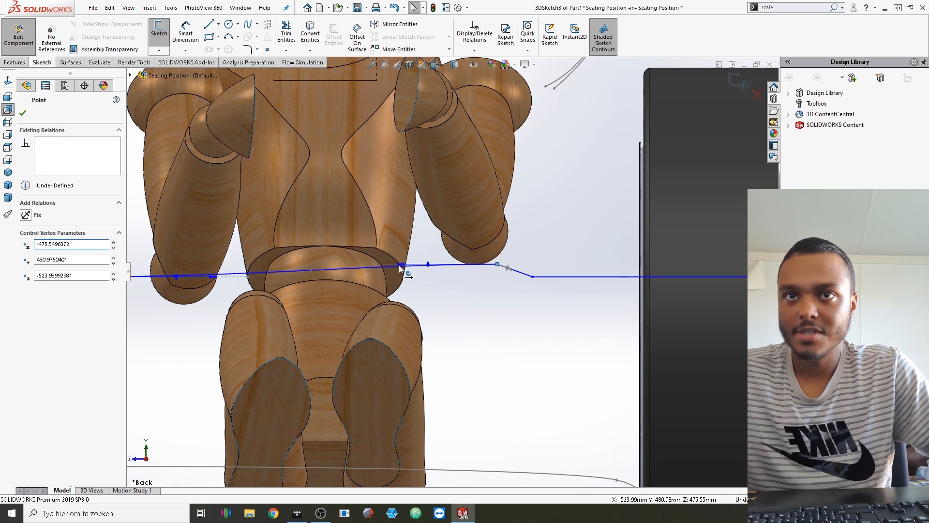
pyautogui.moveTo(400, 266); pyautogui.dragTo(407, 268)
pyautogui.click(537, 304)
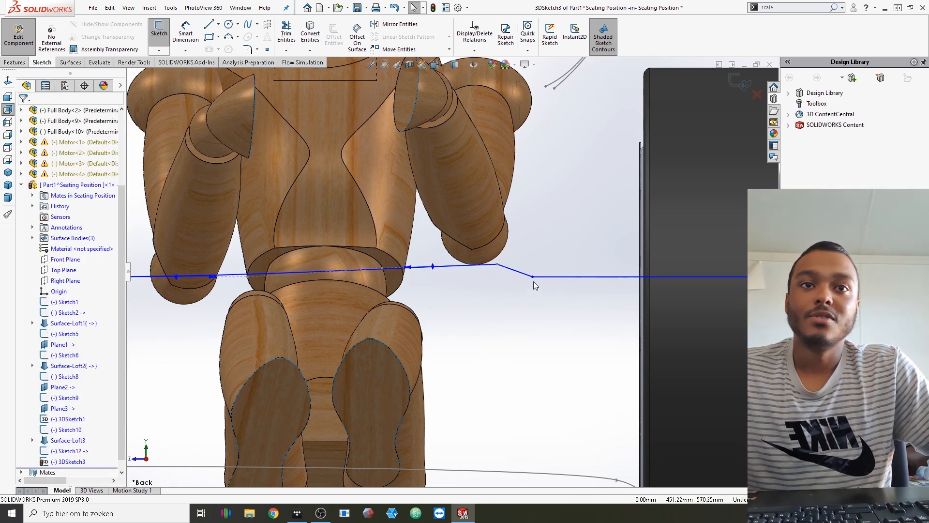
# Raise the next two spline junctions, placing the outer one at about Y 553 mm, Z -877 mm, and shift the inner one outward
pyautogui.moveTo(532, 276); pyautogui.dragTo(531, 245)
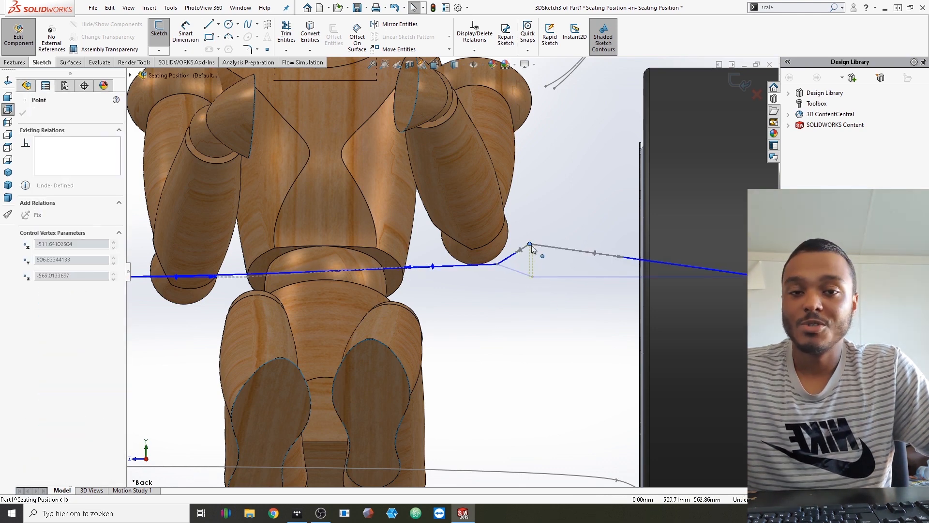
pyautogui.scroll(2, 562, 238)
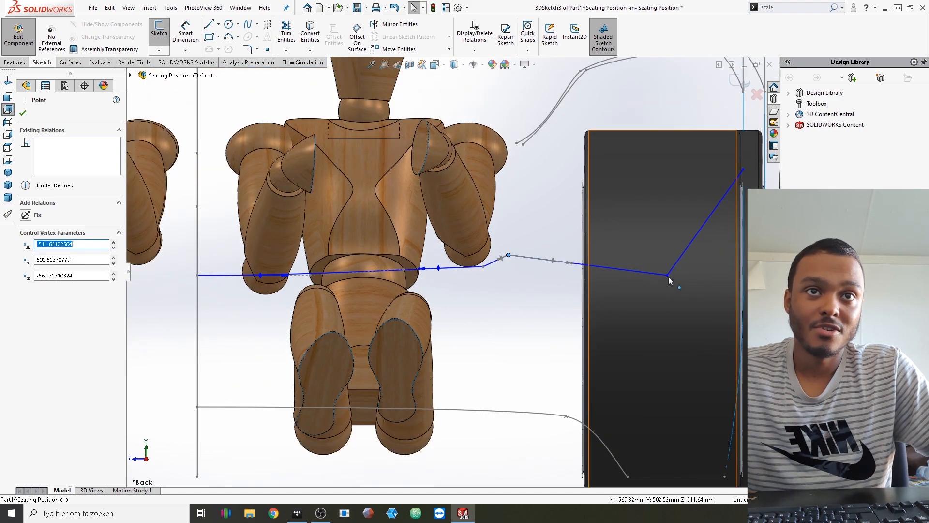
pyautogui.moveTo(671, 267); pyautogui.dragTo(677, 231)
pyautogui.scroll(3, 612, 280)
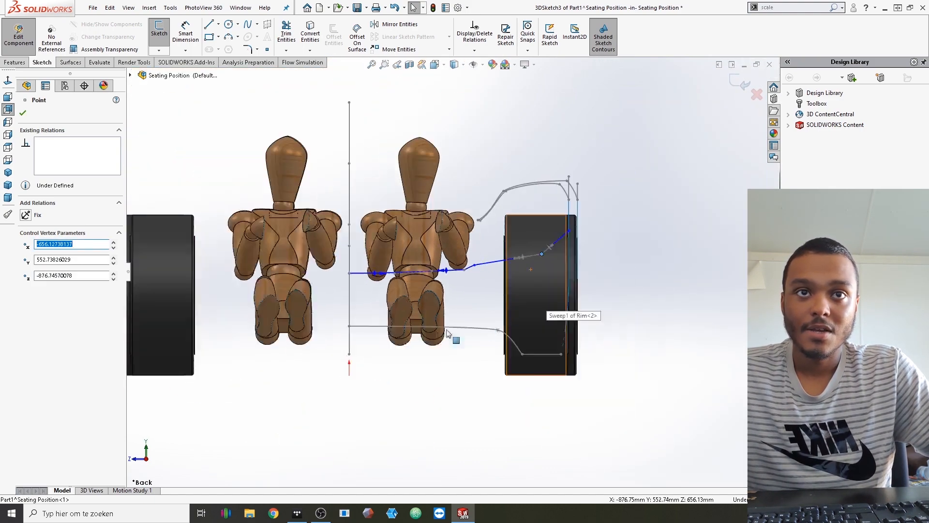
pyautogui.scroll(-2, 467, 352)
pyautogui.click(458, 357)
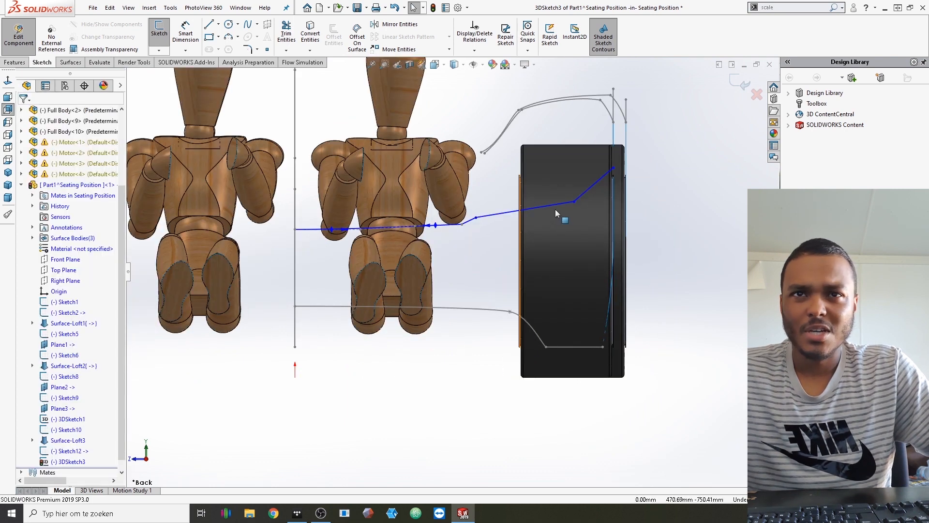
pyautogui.scroll(-2, 578, 193)
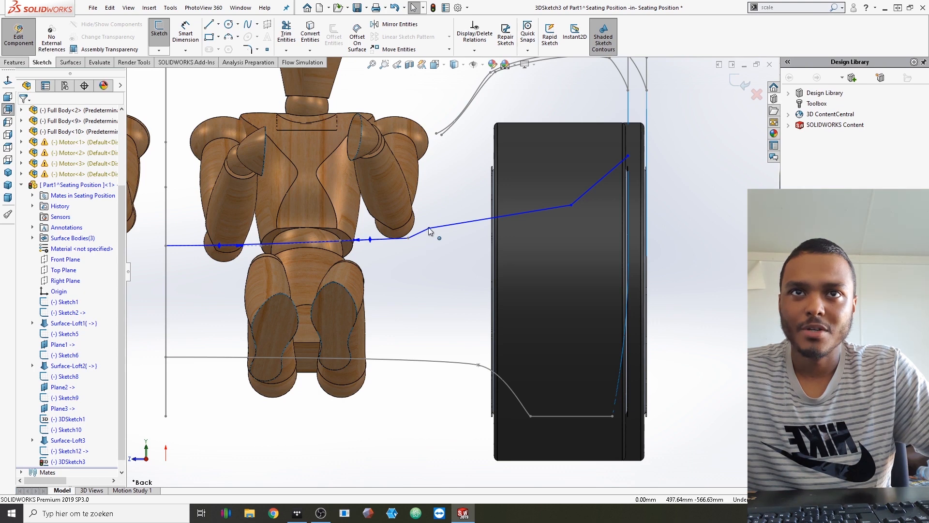
pyautogui.moveTo(429, 228); pyautogui.dragTo(469, 221)
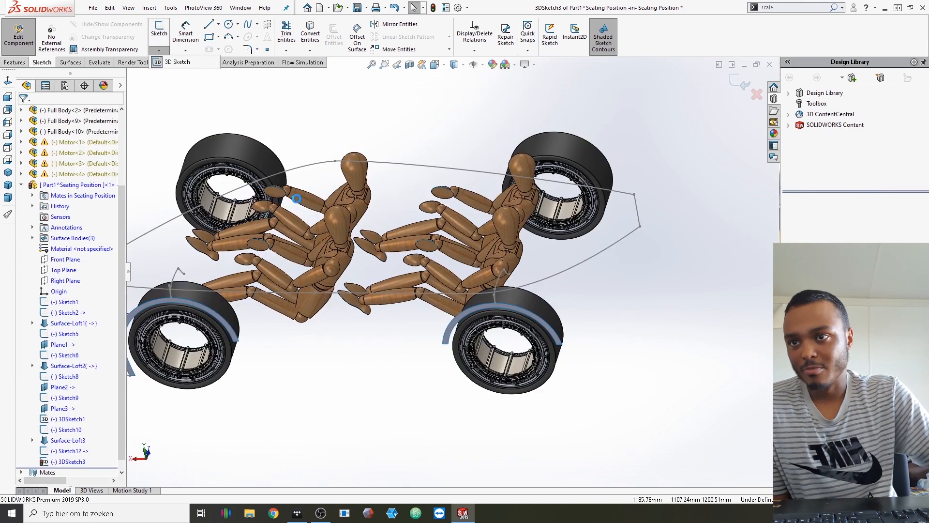
# Start a new 3D sketch in the body part and activate the Spline tool
pyautogui.click(443, 344)
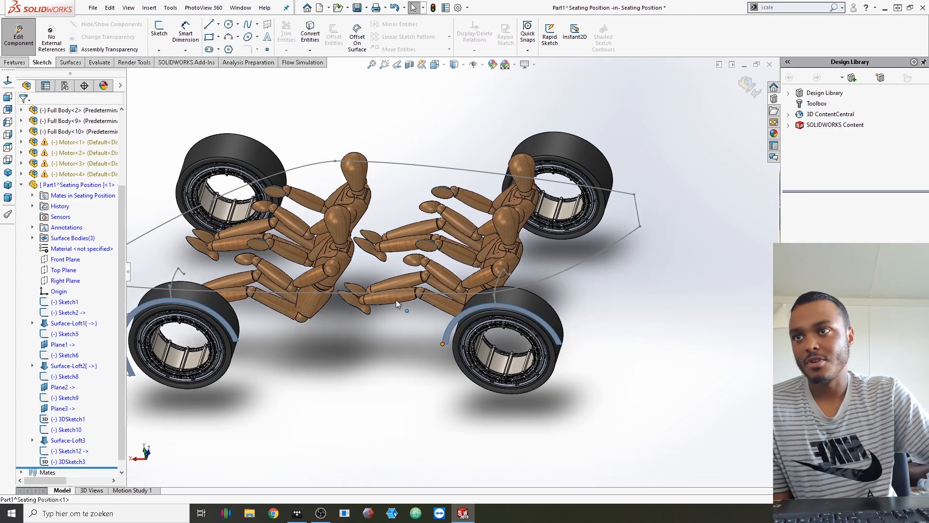
pyautogui.moveTo(381, 275)
pyautogui.mouseDown(button='middle')
pyautogui.moveTo(346, 251)
pyautogui.moveTo(389, 178)
pyautogui.mouseUp(button='middle')
pyautogui.scroll(5, 412, 164)
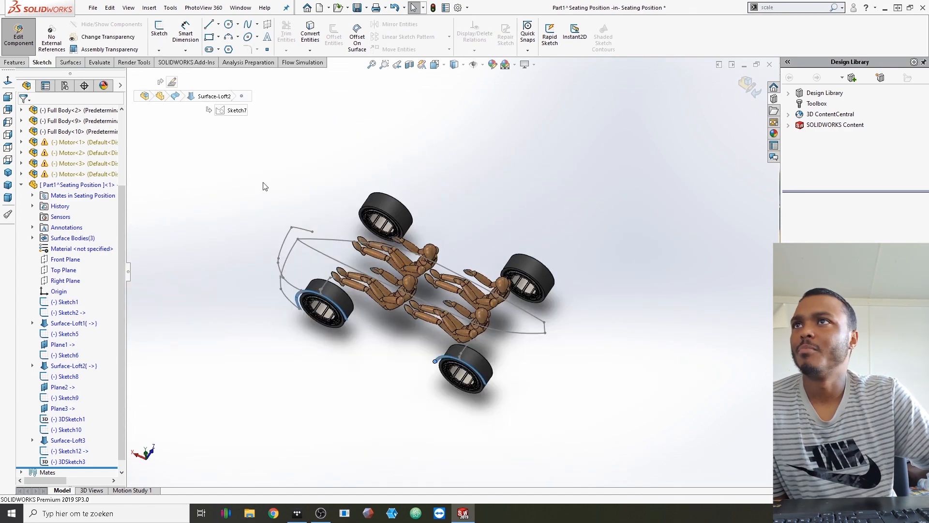
pyautogui.click(159, 50)
pyautogui.click(174, 74)
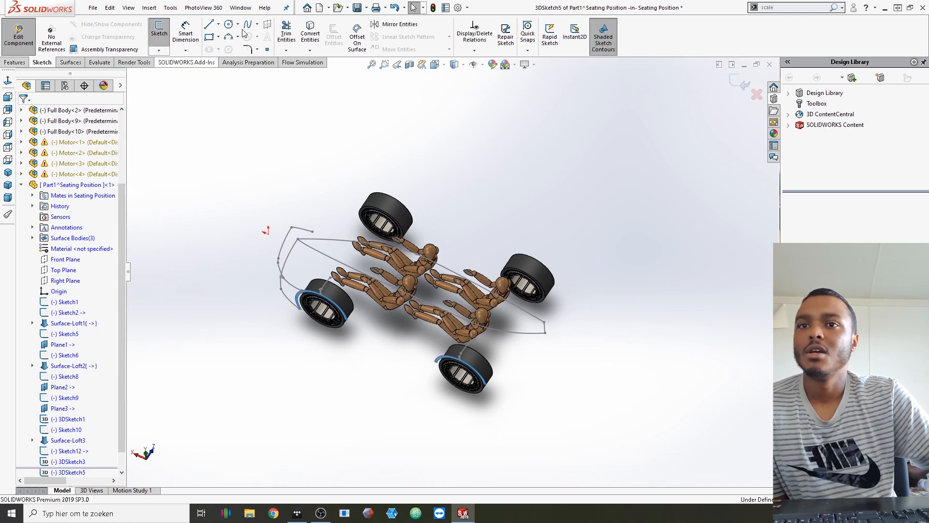
pyautogui.click(248, 24)
pyautogui.scroll(-2, 360, 325)
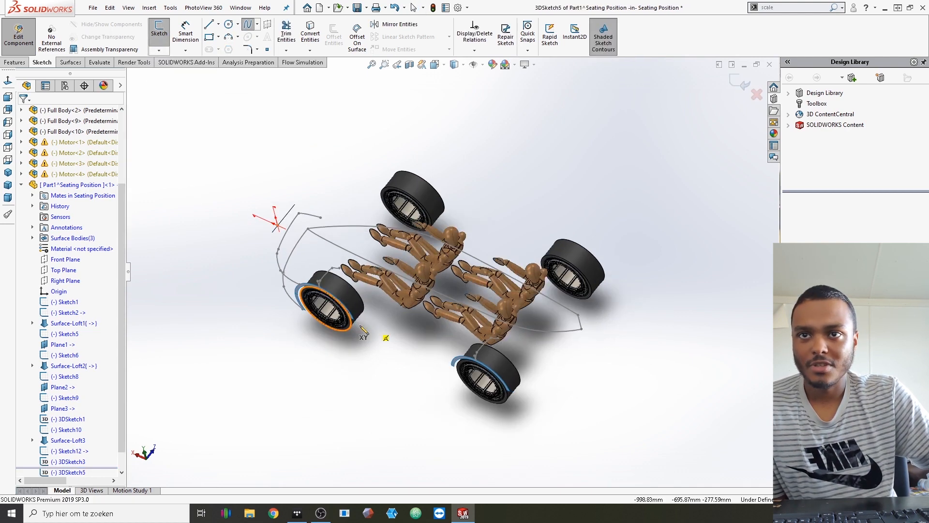
pyautogui.moveTo(325, 369); pyautogui.dragTo(356, 323, button='middle')
pyautogui.click(185, 50)
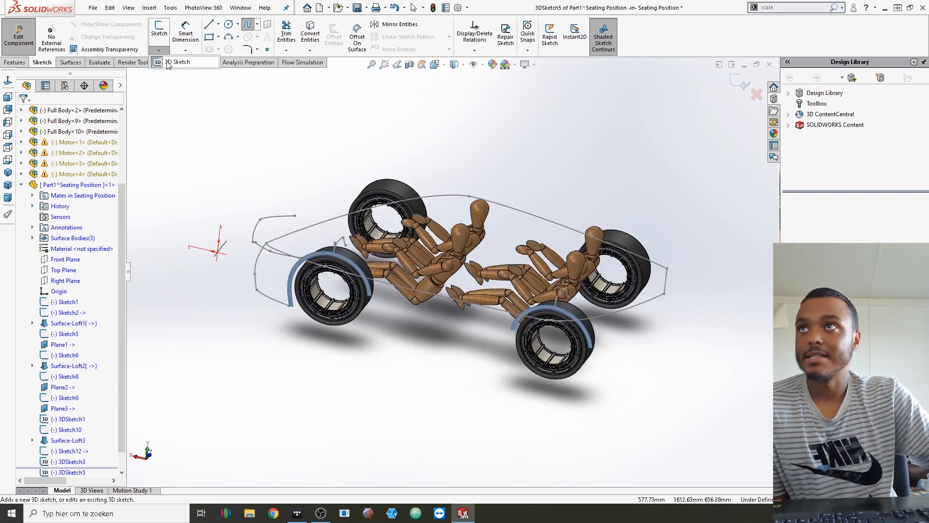
pyautogui.click(159, 50)
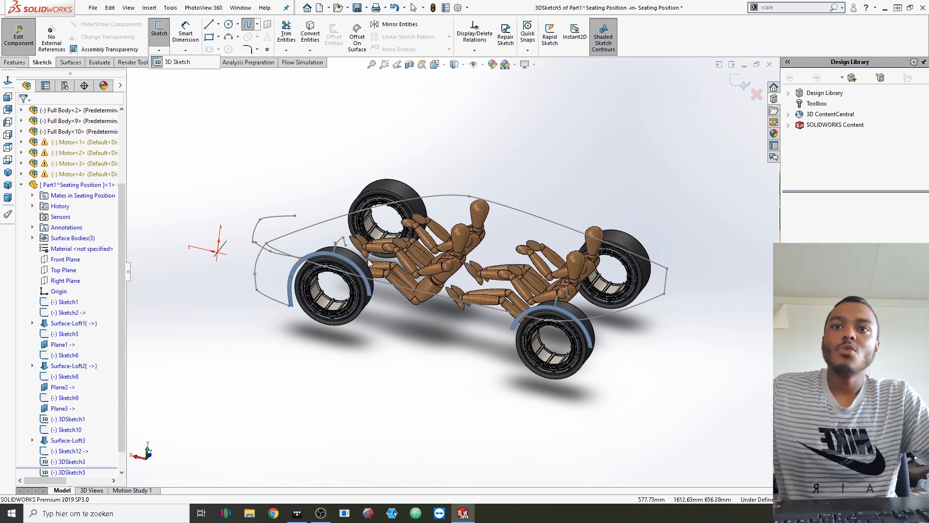
pyautogui.click(219, 75)
# Draw a ZX-plane spline from the front wheel arch's rear end inward to about X -2379 mm, Z -868 mm
pyautogui.click(389, 309)
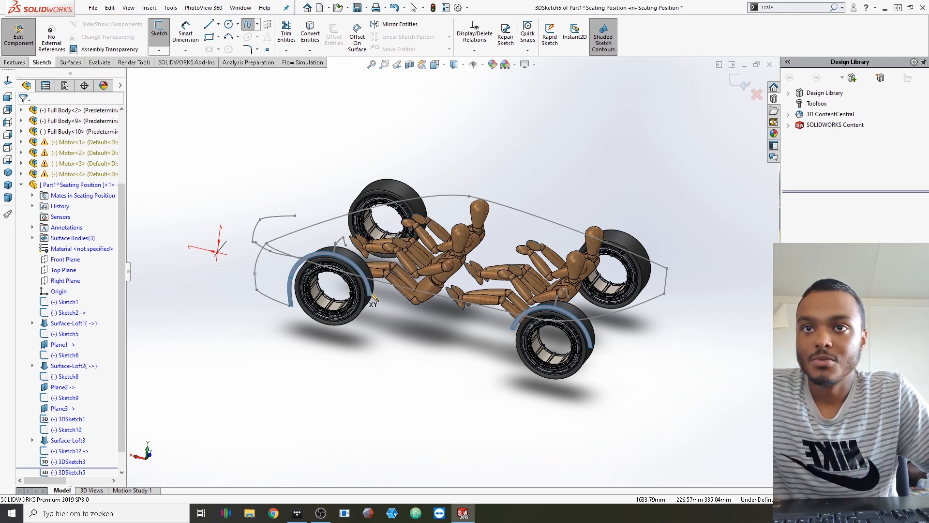
pyautogui.moveTo(499, 341); pyautogui.dragTo(550, 380, button='middle')
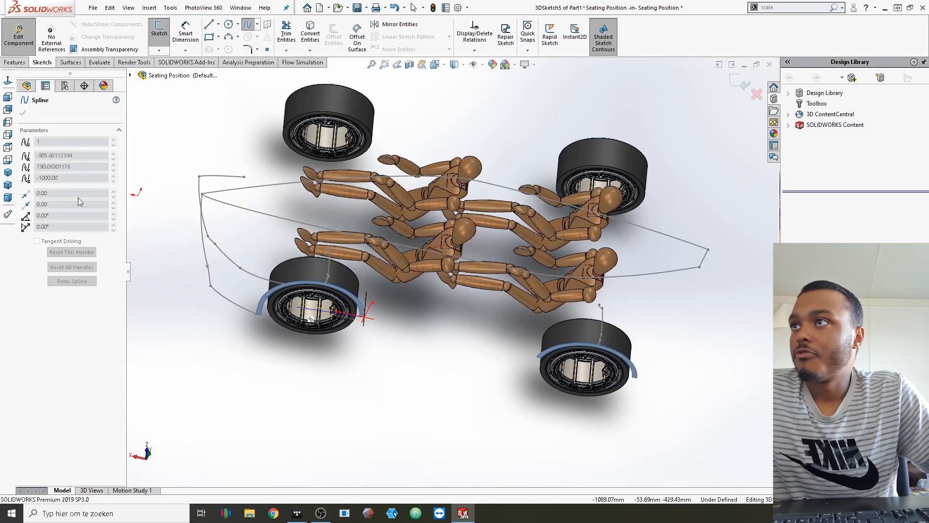
pyautogui.click(8, 147)
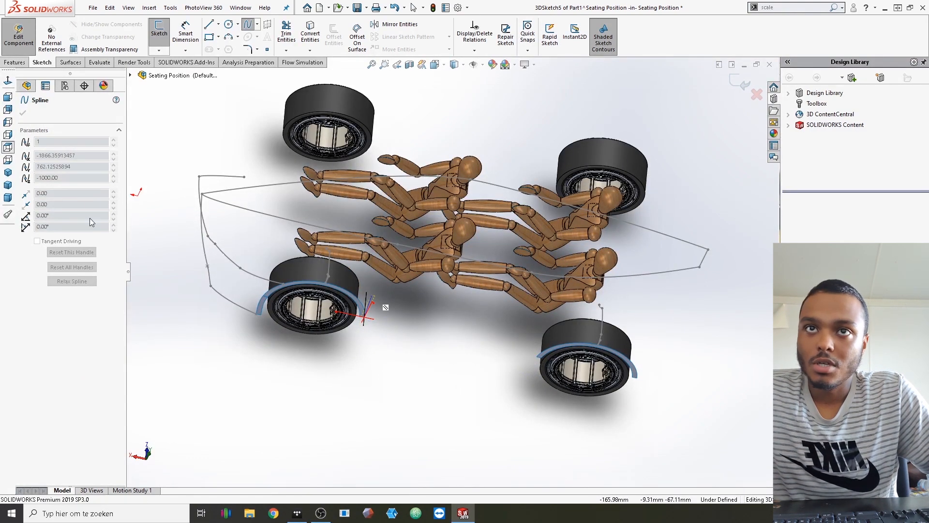
pyautogui.scroll(-2, 405, 231)
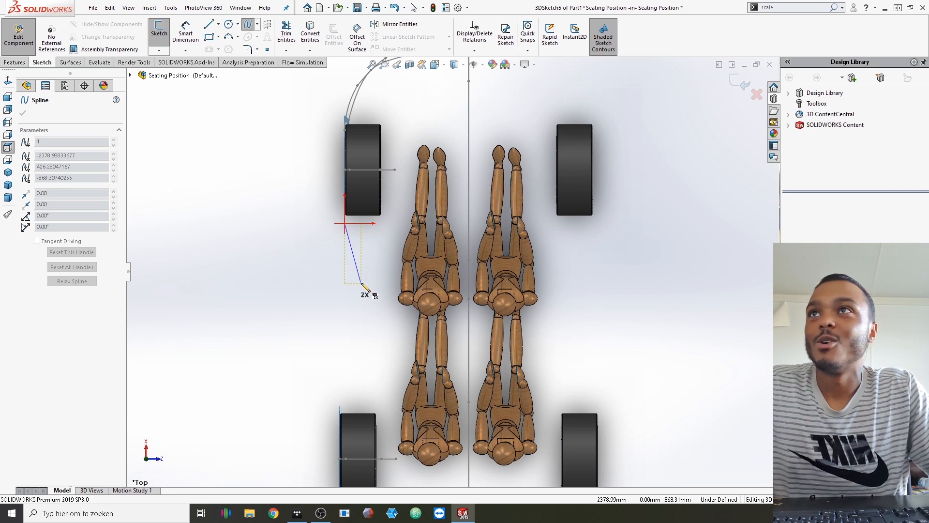
pyautogui.click(361, 283)
pyautogui.press('Escape')
# Draw a straight spline rearward from the previous spline's end, parallel to the body centreline, stopping ahead of the rear wheel
pyautogui.click(247, 27)
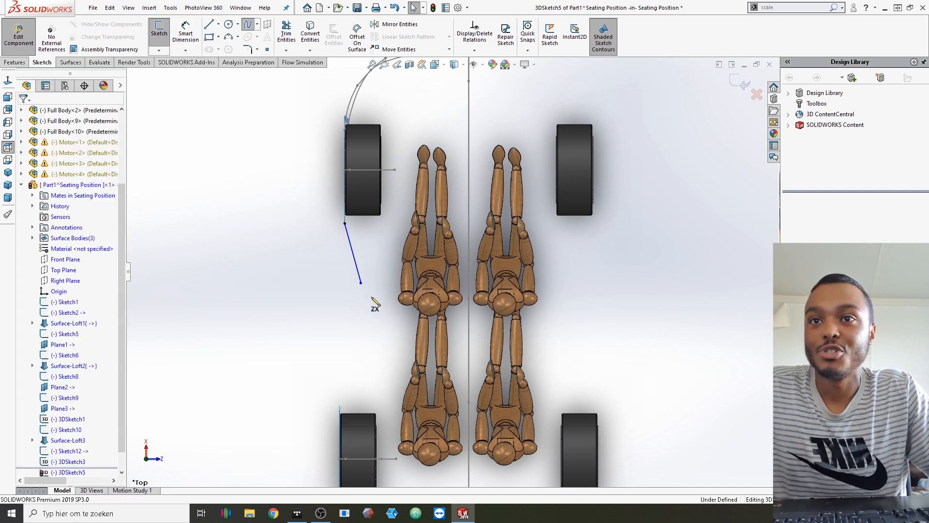
pyautogui.click(361, 282)
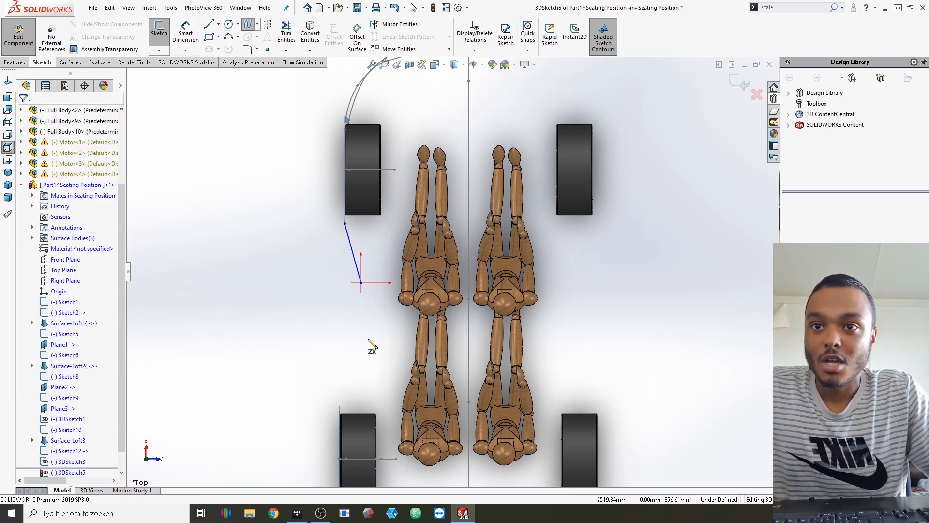
pyautogui.click(361, 365)
pyautogui.press('Escape')
pyautogui.click(247, 25)
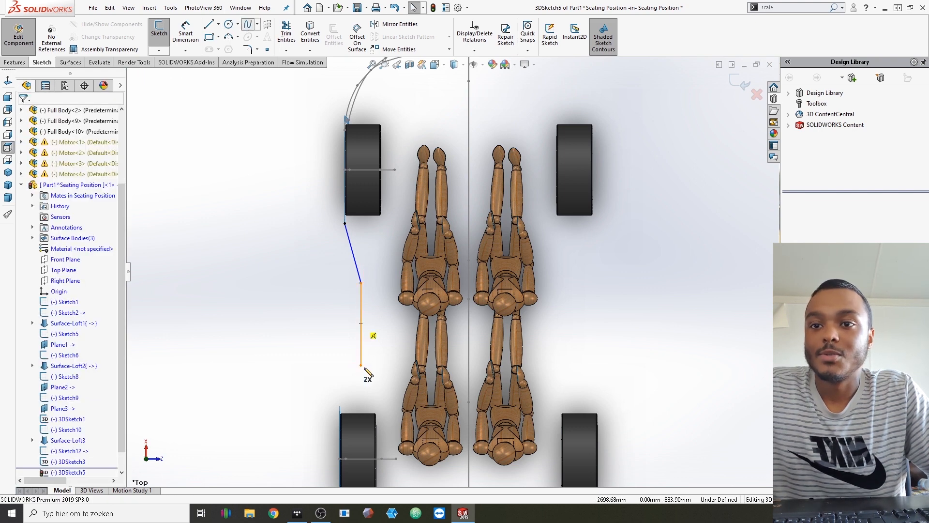
# Draw a spline from the straight side spline's rear end outward to the rear wheel arch's front end, at about X -3361 mm, Z -1036 mm
pyautogui.click(361, 366)
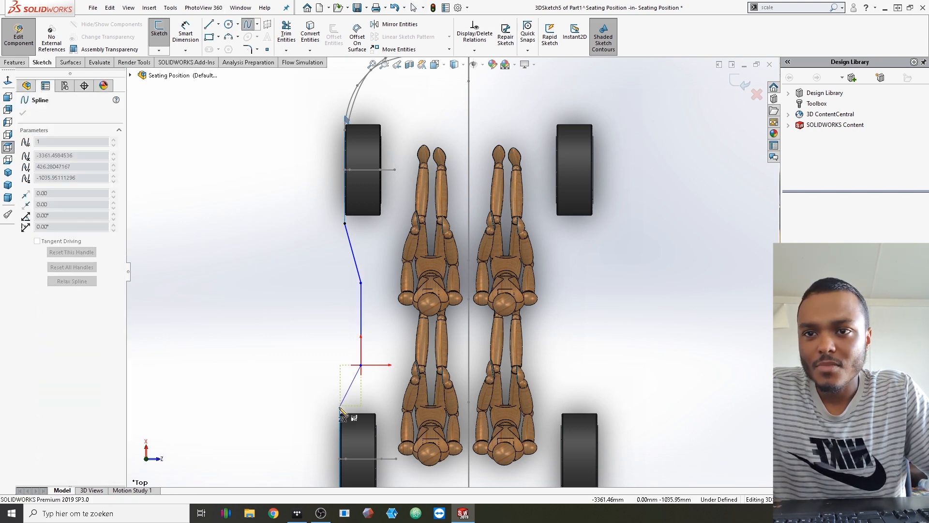
pyautogui.scroll(-2, 340, 408)
pyautogui.click(346, 400)
pyautogui.press('Escape')
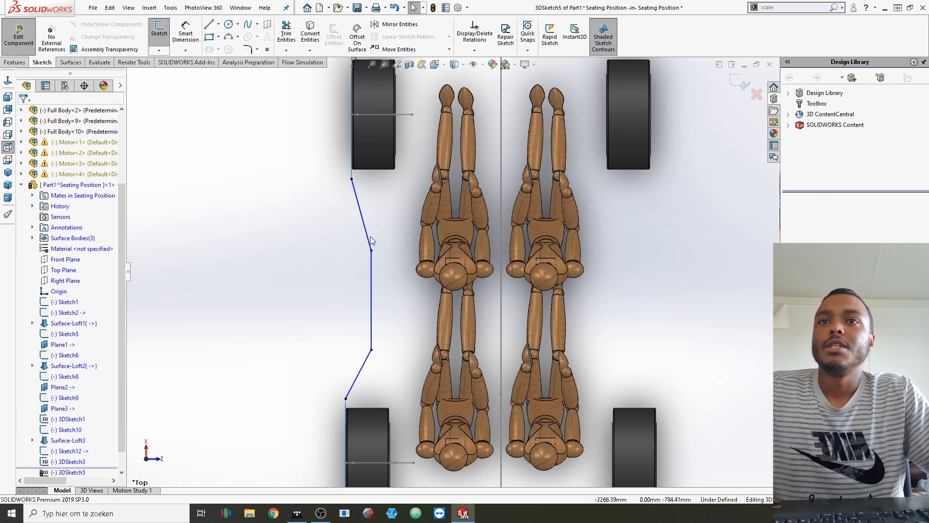
# Bow the side spline behind the front wheel outward and move its rear junction to about X -2384 mm, Z -901 mm
pyautogui.click(356, 209)
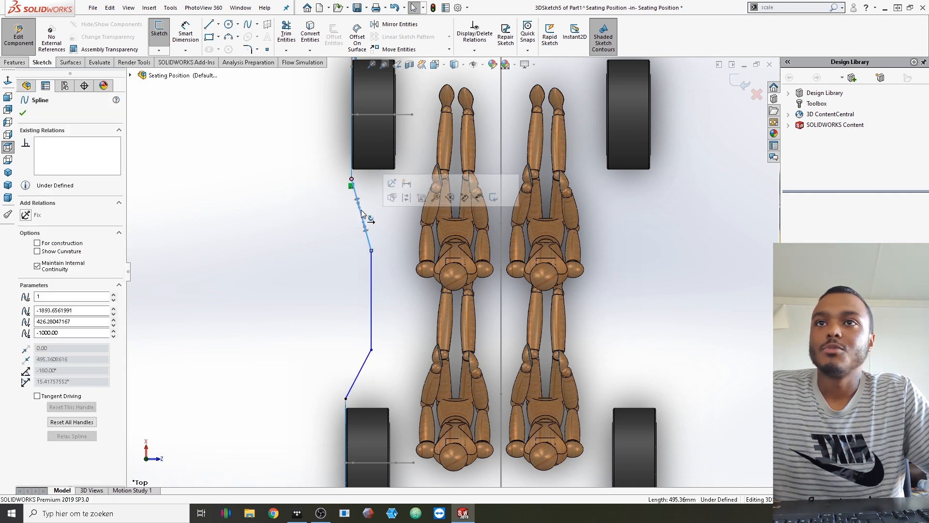
pyautogui.moveTo(359, 208); pyautogui.dragTo(355, 211)
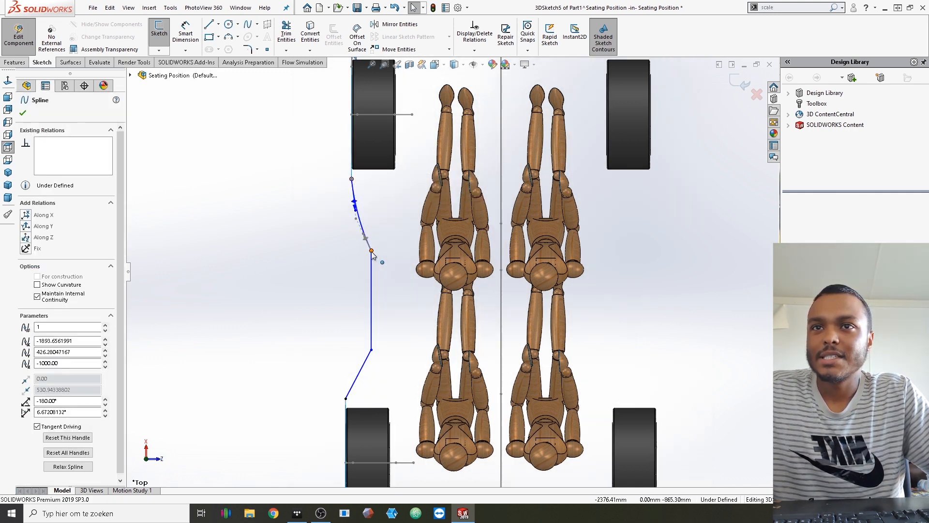
pyautogui.click(371, 250)
pyautogui.moveTo(371, 250)
pyautogui.mouseDown()
pyautogui.moveTo(360, 252)
pyautogui.moveTo(364, 242)
pyautogui.mouseUp()
pyautogui.scroll(-1, 356, 197)
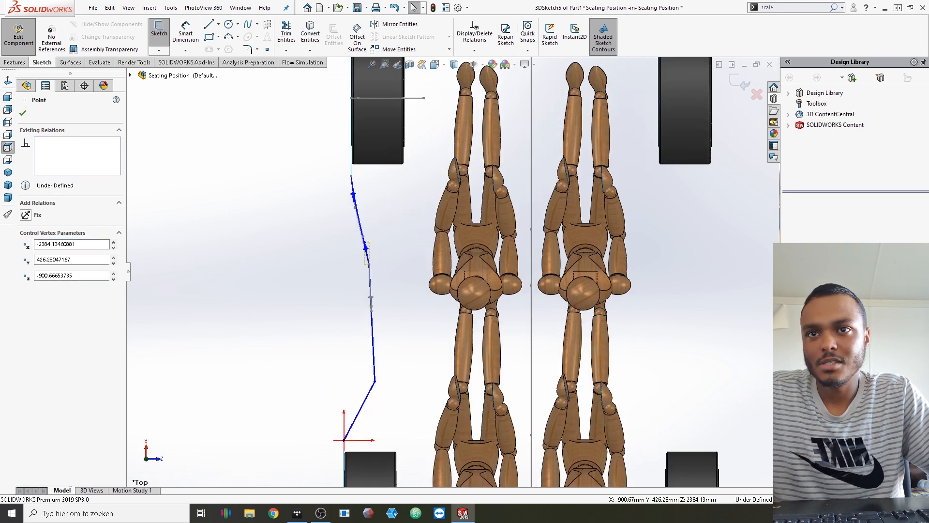
# Bend the middle side spline slightly inward so it curves between the two wheels
pyautogui.click(372, 315)
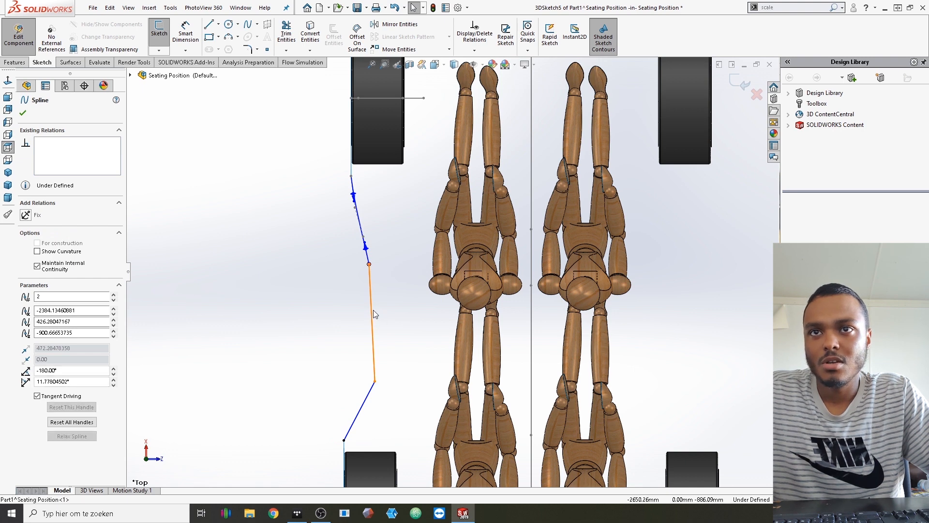
pyautogui.click(373, 310)
pyautogui.moveTo(373, 309); pyautogui.dragTo(379, 310)
pyautogui.scroll(2, 382, 354)
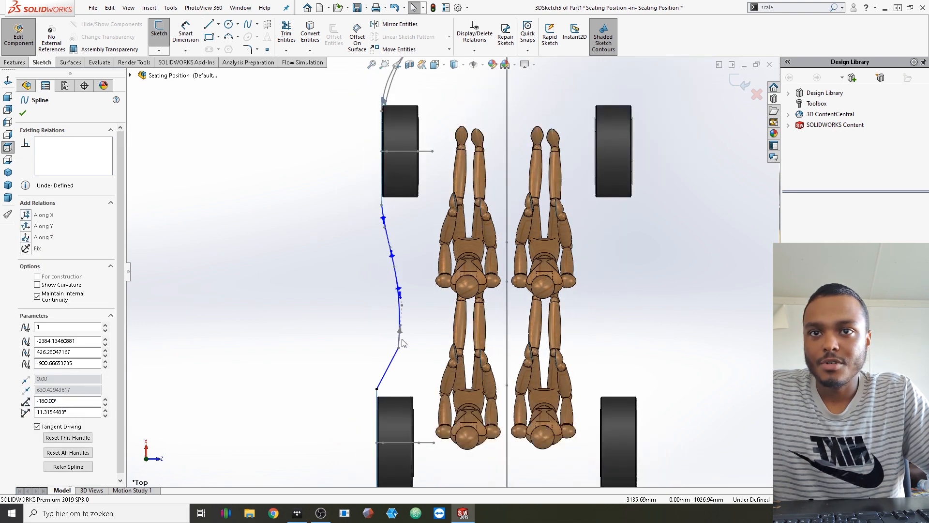
# Bend the spline leading to the rear wheel arch inward near its front end
pyautogui.scroll(-2, 403, 345)
pyautogui.scroll(-2, 394, 356)
pyautogui.click(391, 358)
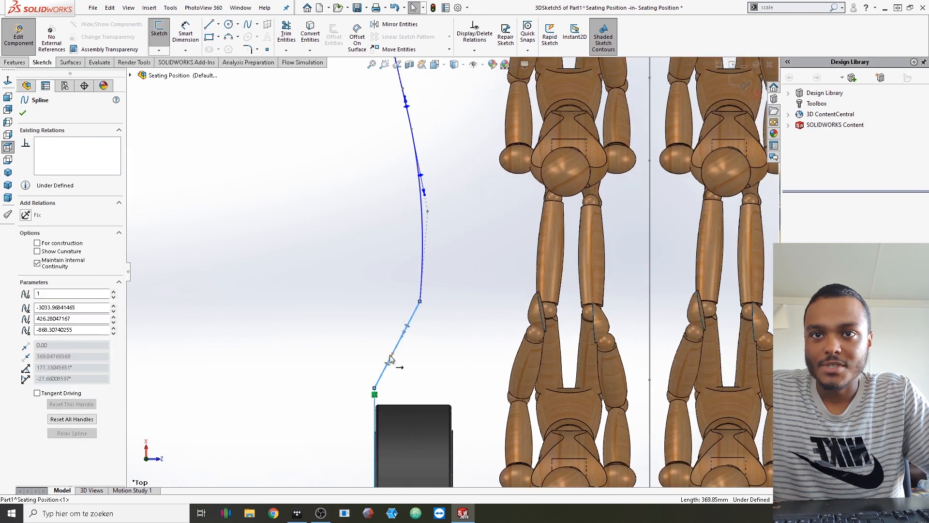
pyautogui.moveTo(390, 358); pyautogui.dragTo(410, 333)
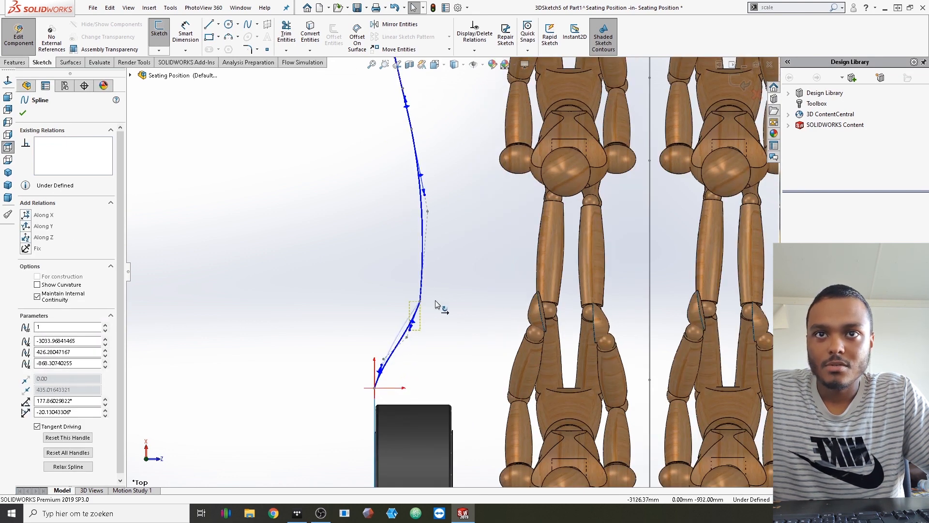
pyautogui.click(434, 299)
# Shift the junction of the middle and rear side splines to about X -3023 mm, Z -881 mm and exit the 3D sketch
pyautogui.scroll(3, 418, 272)
pyautogui.scroll(4, 419, 273)
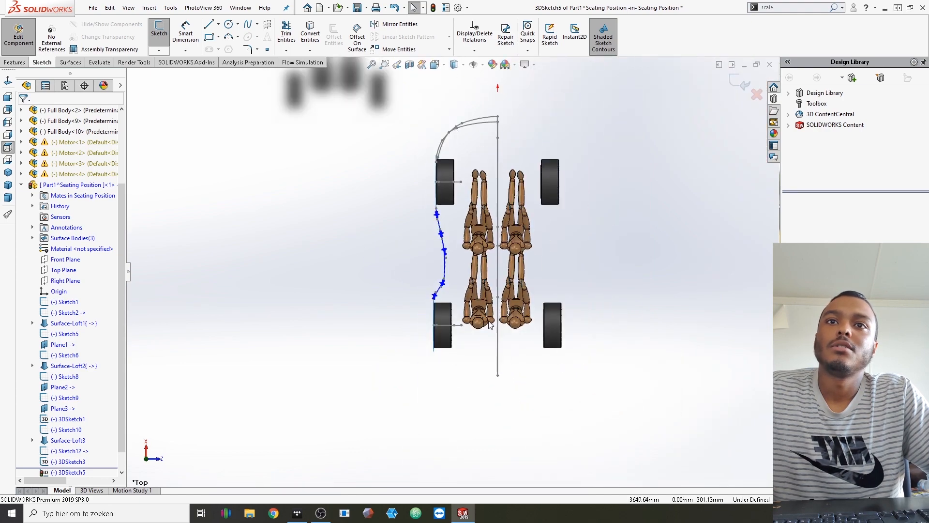
pyautogui.scroll(-2, 462, 275)
pyautogui.scroll(-3, 461, 274)
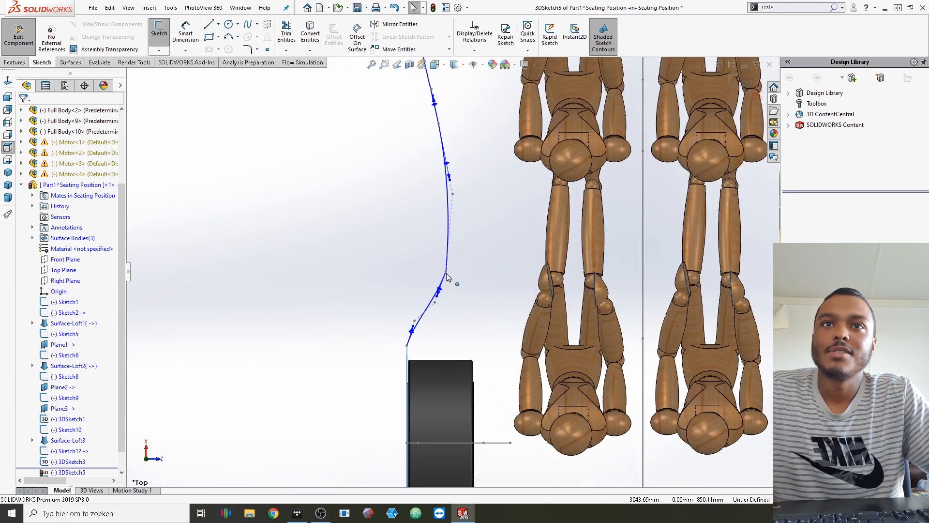
pyautogui.click(442, 266)
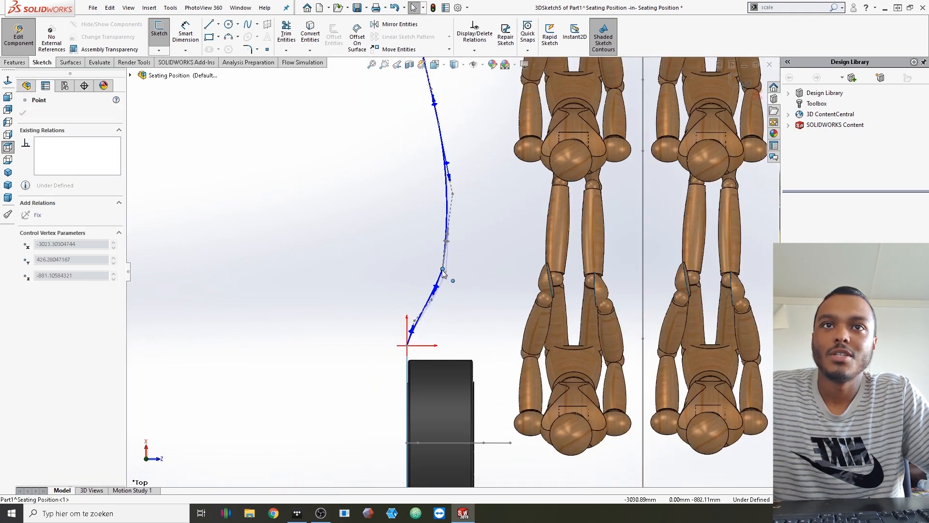
pyautogui.click(454, 274)
pyautogui.scroll(2, 454, 274)
pyautogui.scroll(6, 509, 155)
pyautogui.moveTo(533, 183)
pyautogui.mouseDown(button='middle')
pyautogui.moveTo(509, 155)
pyautogui.moveTo(493, 186)
pyautogui.mouseUp(button='middle')
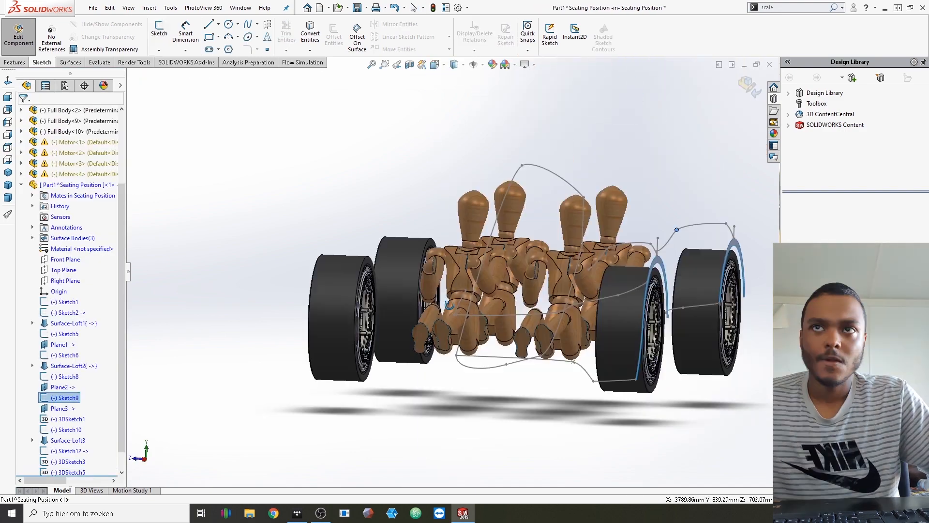
pyautogui.moveTo(449, 304); pyautogui.dragTo(453, 307, button='middle')
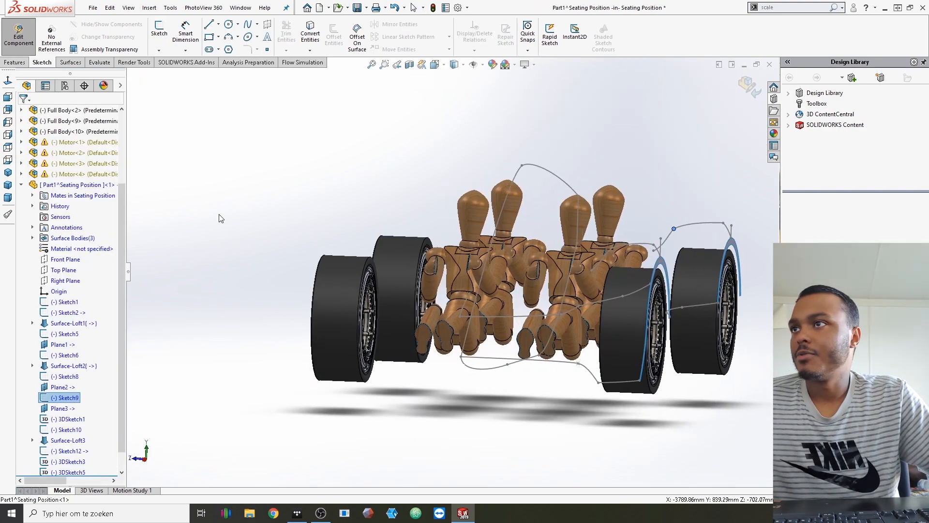
pyautogui.click(220, 217)
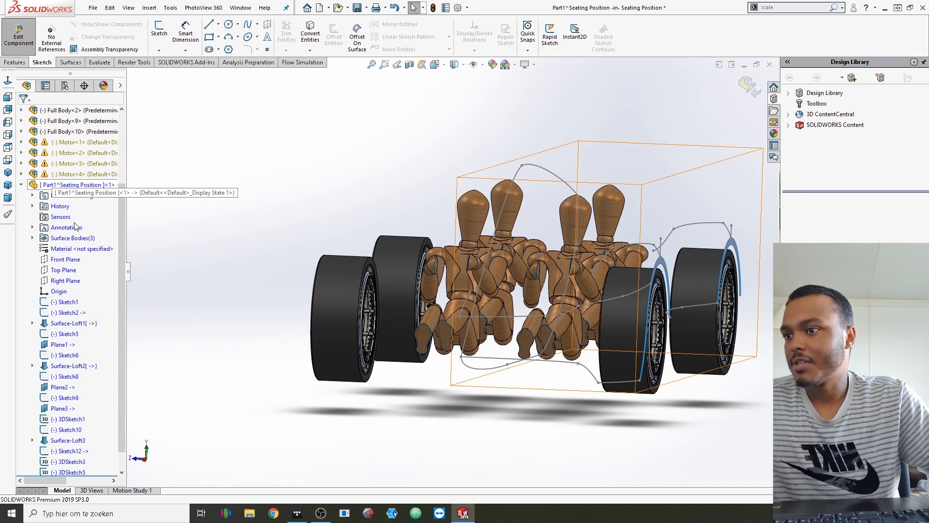
# Start a new sketch on Plane3 and activate the Spline tool
pyautogui.scroll(-1, 77, 271)
pyautogui.click(63, 387)
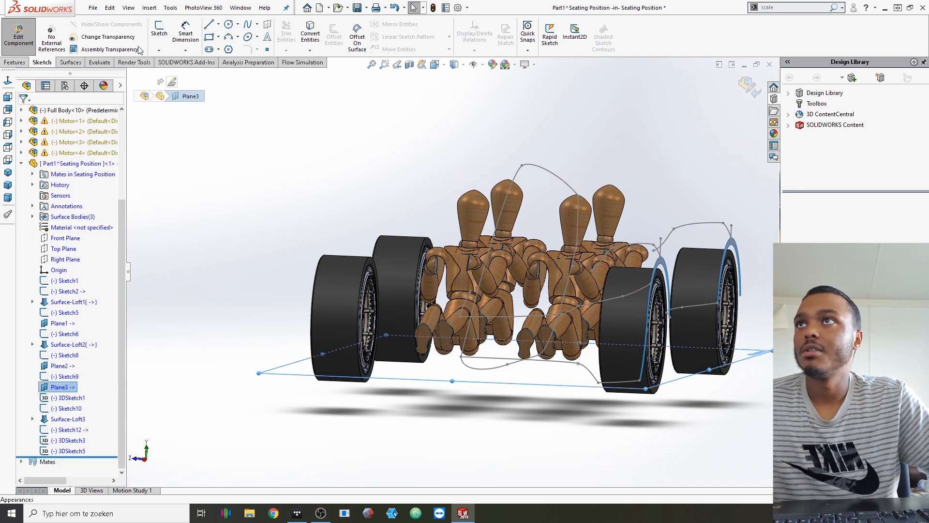
pyautogui.click(159, 29)
pyautogui.click(250, 24)
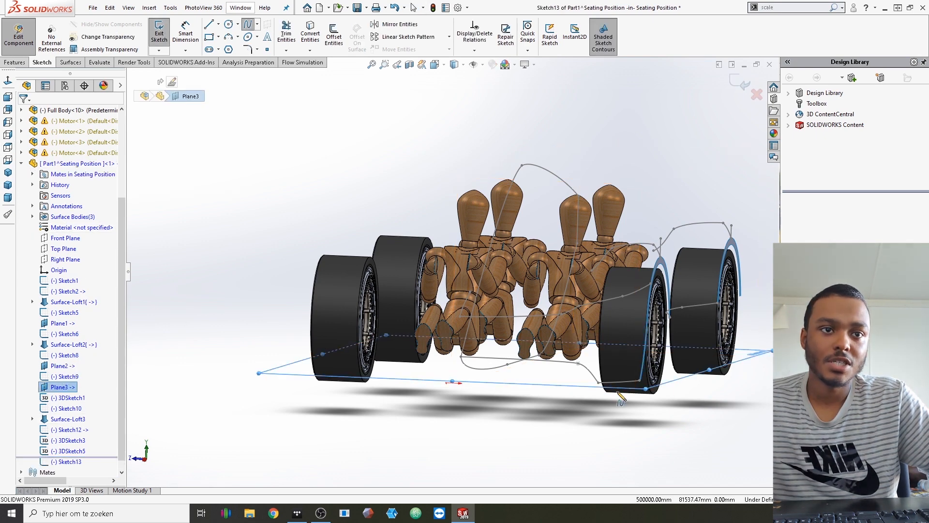
pyautogui.moveTo(583, 404); pyautogui.dragTo(542, 450, button='middle')
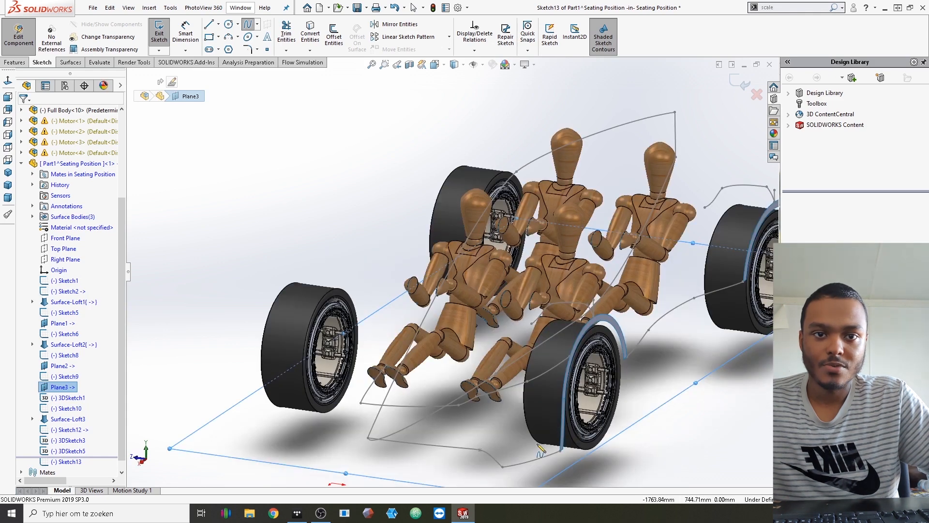
# Draw a four-point floor spline from the lower nose curve's corner, around the inside of the front wheel, to beneath the front side-spline junction, and exit the sketch
pyautogui.click(505, 464)
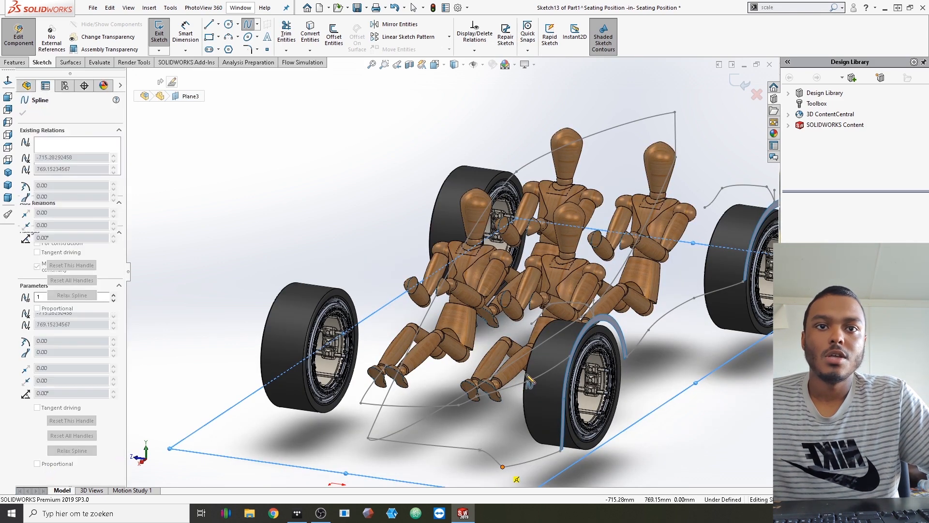
pyautogui.hotkey('ctrl', '8')
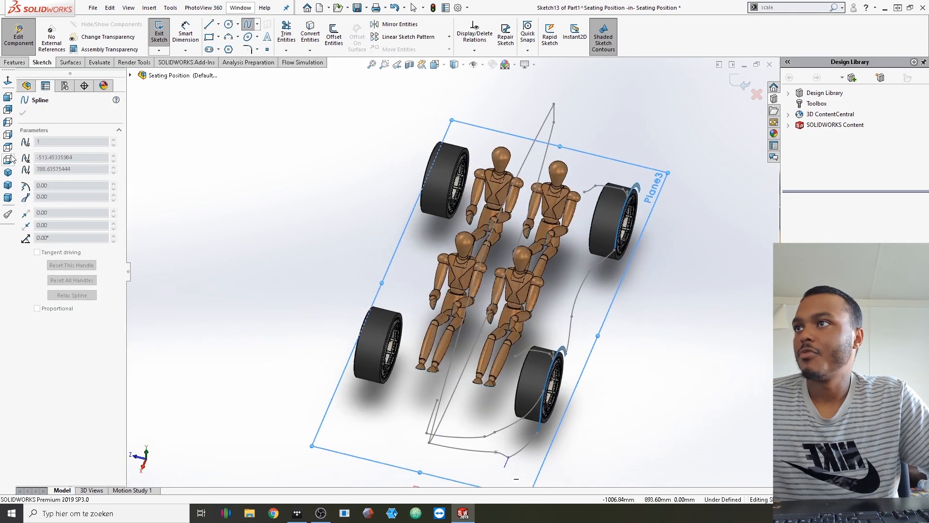
pyautogui.click(7, 161)
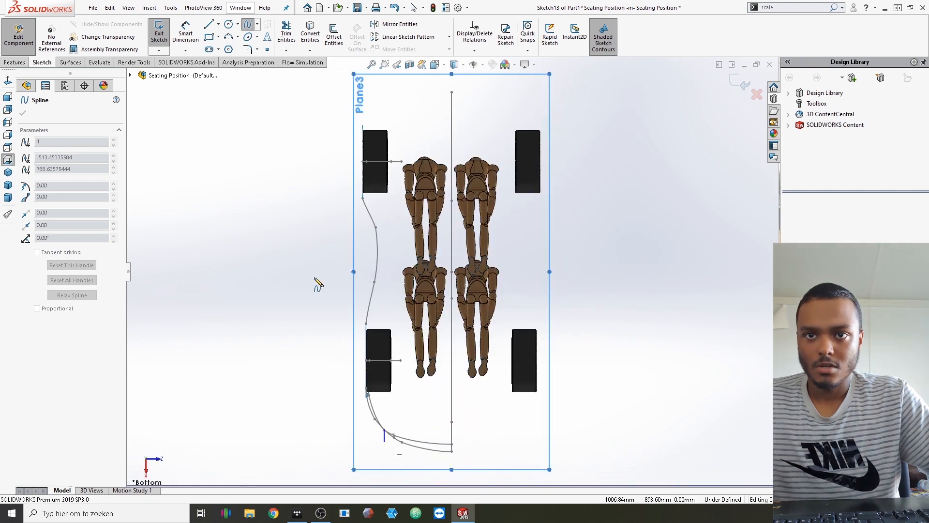
pyautogui.scroll(-3, 411, 324)
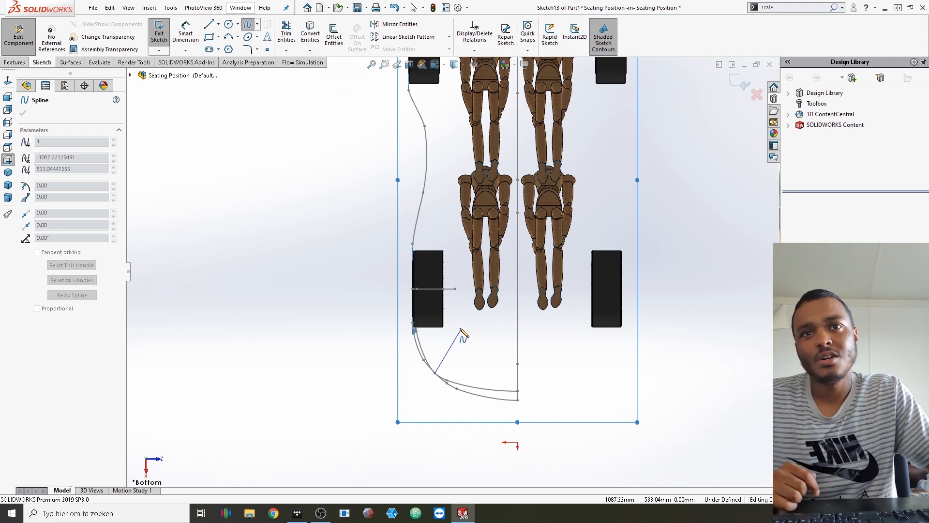
pyautogui.click(460, 330)
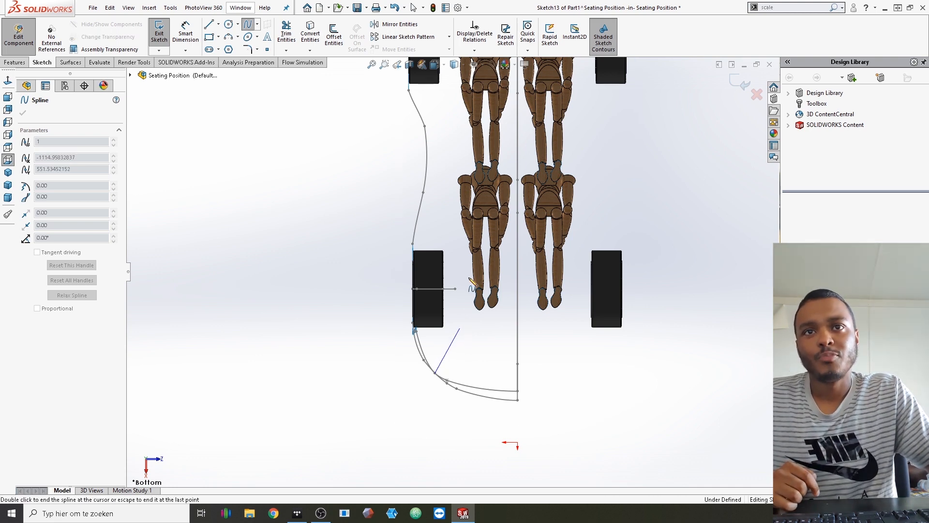
pyautogui.click(451, 248)
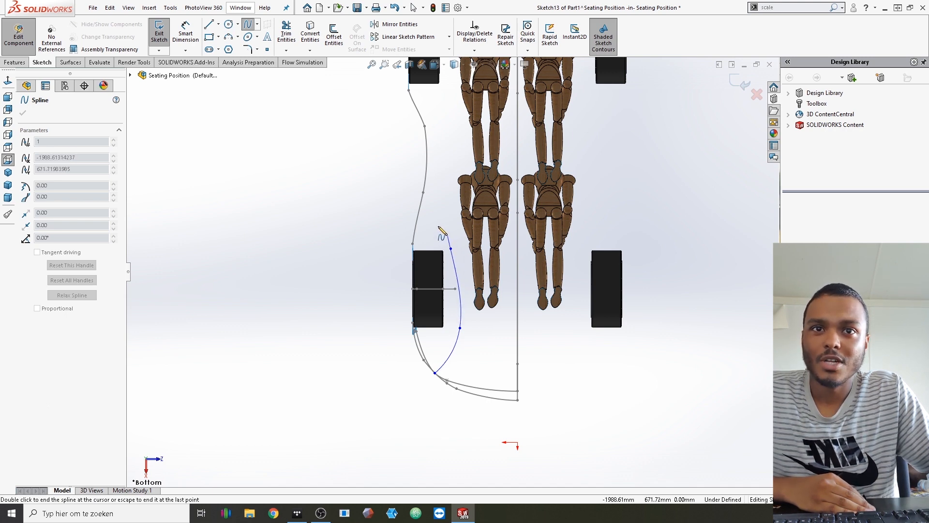
pyautogui.click(425, 193)
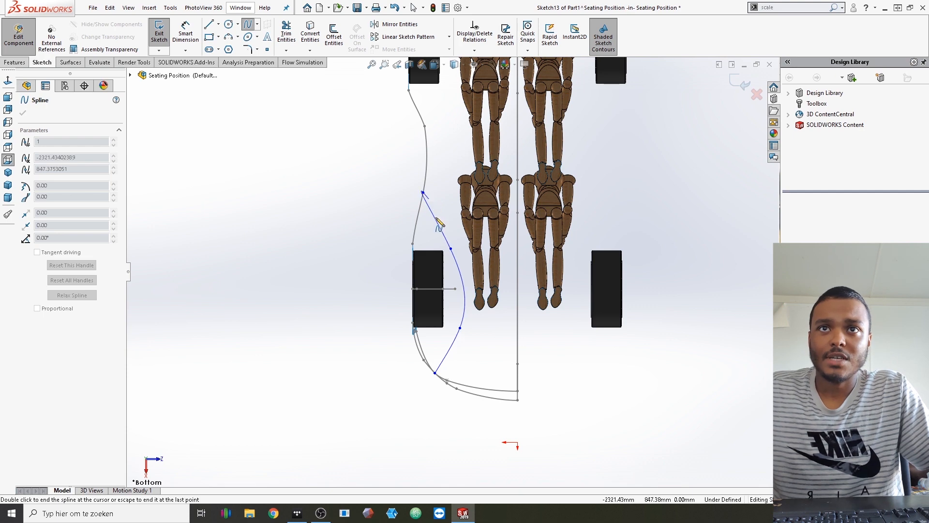
pyautogui.press('Escape')
pyautogui.moveTo(575, 333); pyautogui.dragTo(631, 366, button='middle')
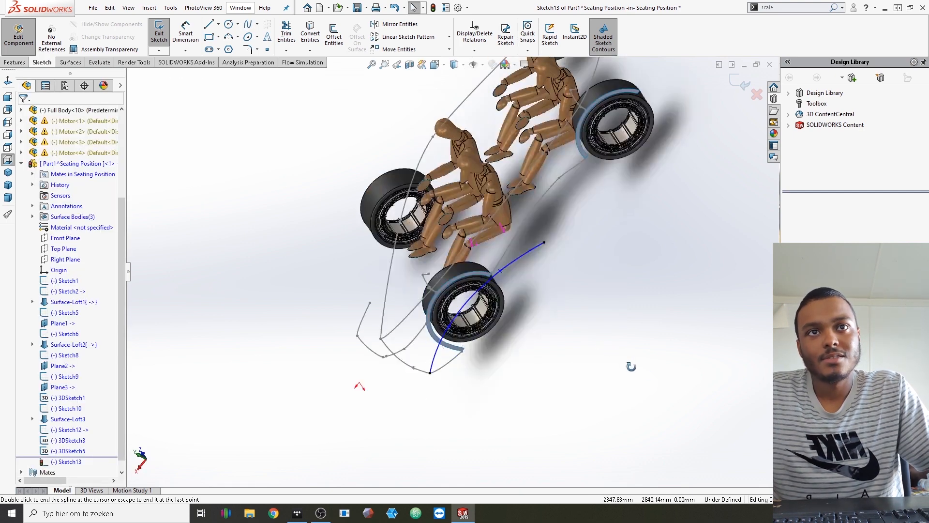
pyautogui.moveTo(675, 413); pyautogui.dragTo(507, 282, button='middle')
pyautogui.press('Escape')
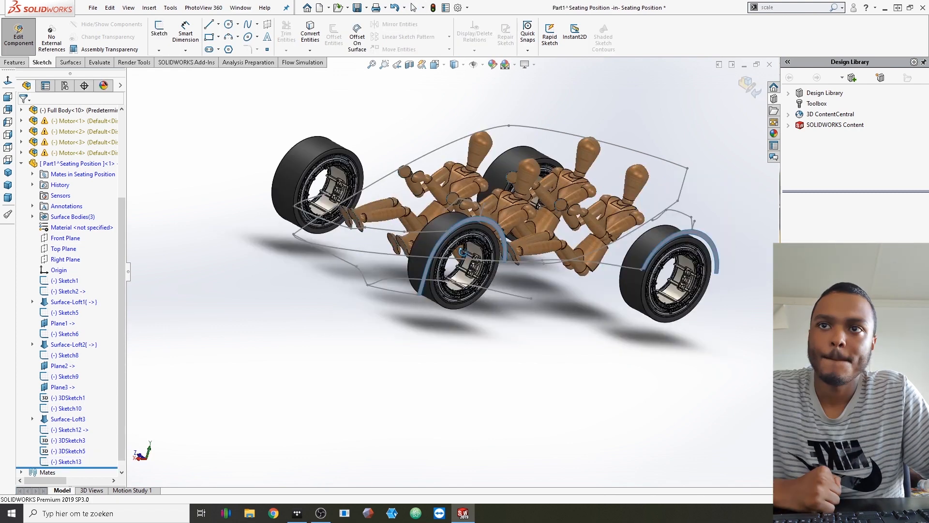
pyautogui.moveTo(442, 301); pyautogui.dragTo(415, 303, button='middle')
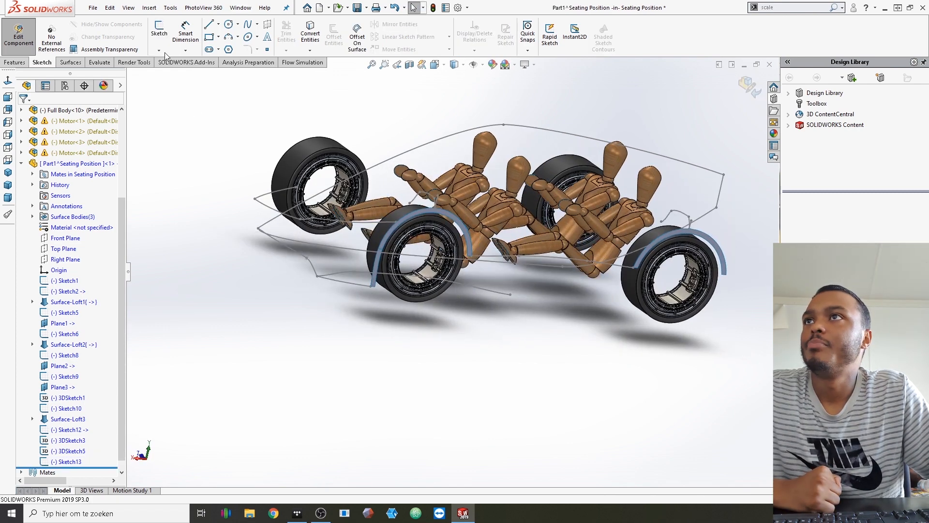
# Start a new 3D sketch in the body part and activate the Spline tool
pyautogui.click(159, 31)
pyautogui.click(23, 112)
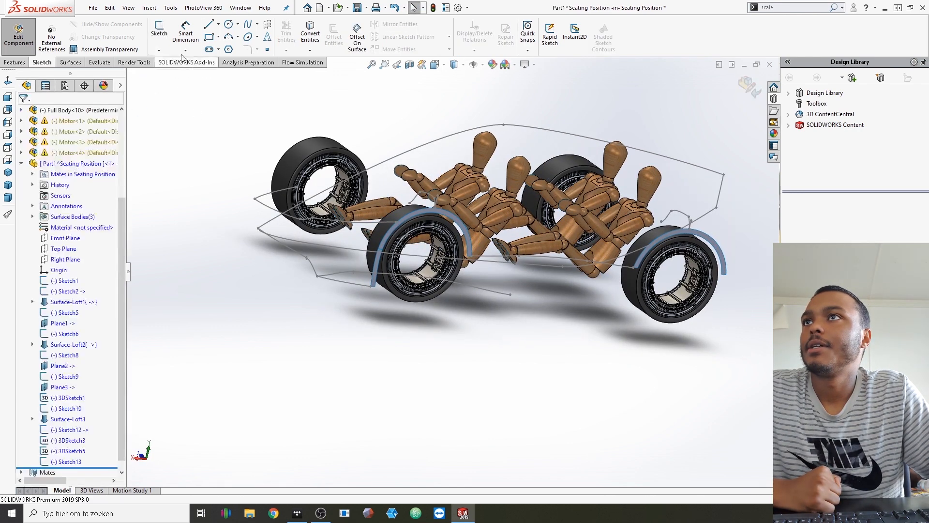
pyautogui.click(159, 50)
pyautogui.click(169, 75)
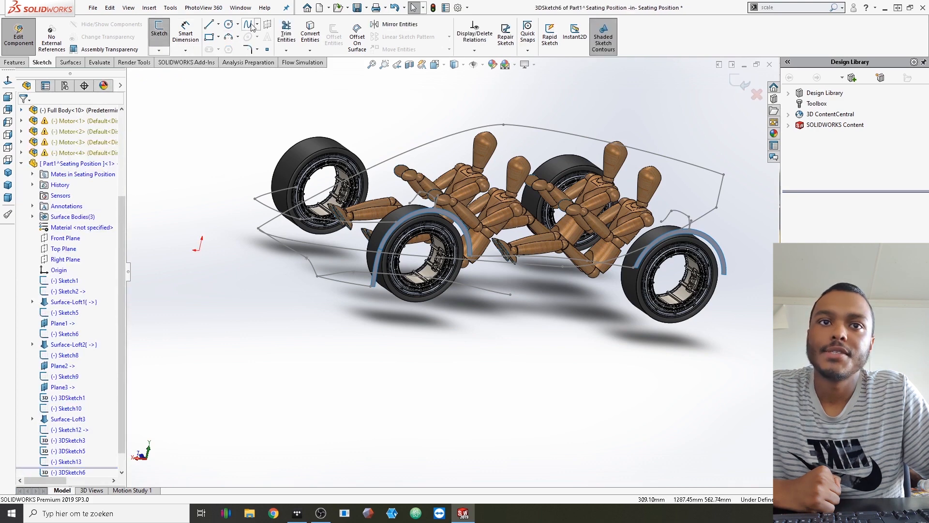
pyautogui.click(247, 24)
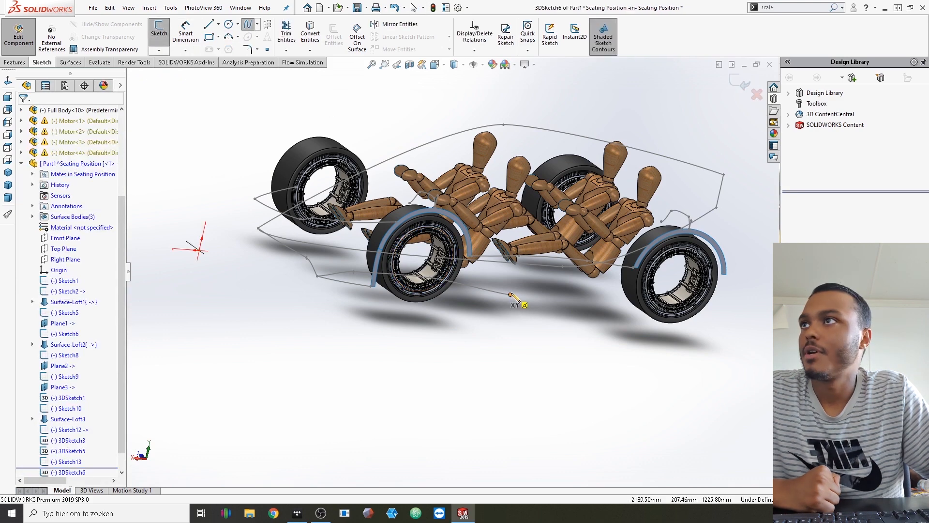
# Draw a short two-point spline from the floor spline's rear end, rising rearward to about X -2547 mm, Y 235 mm
pyautogui.click(510, 294)
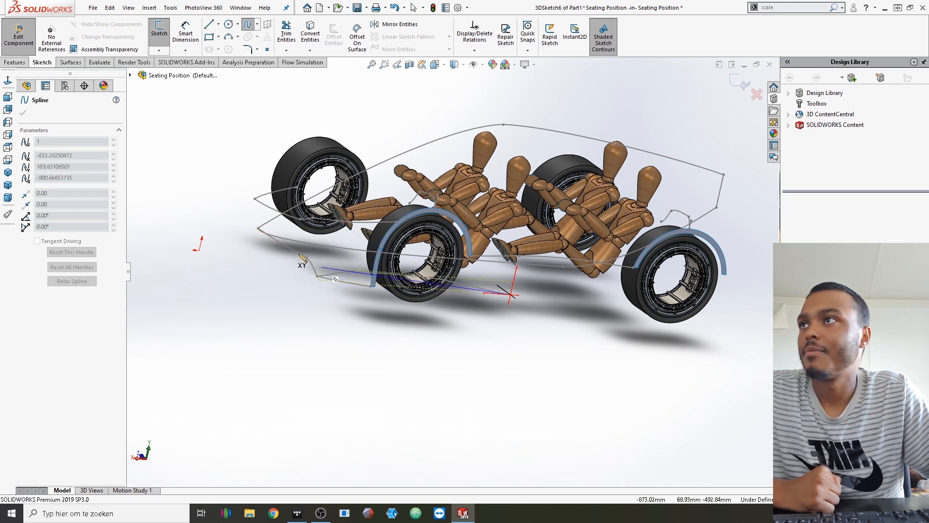
pyautogui.click(8, 109)
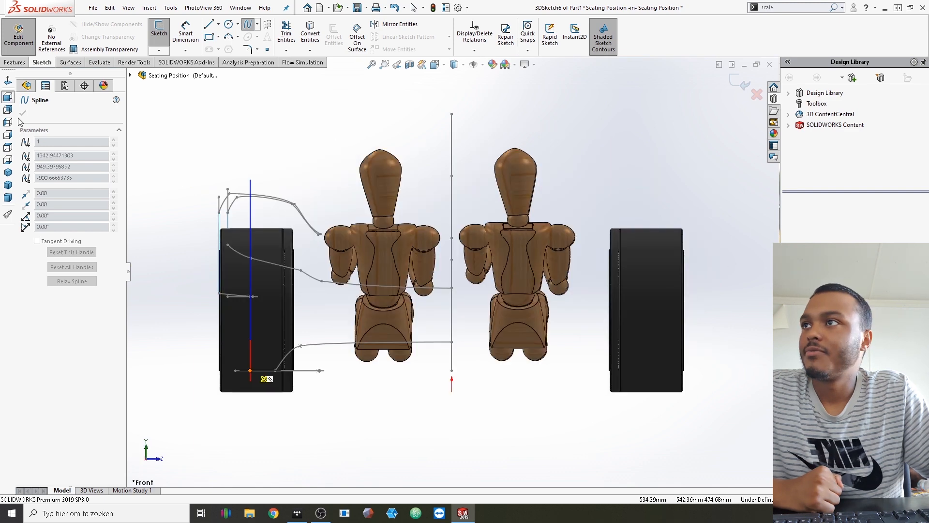
pyautogui.click(9, 136)
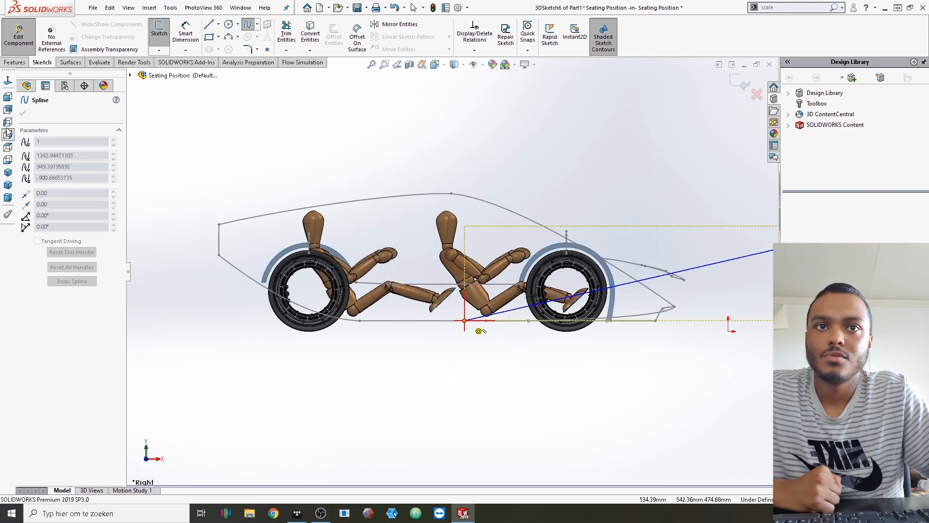
pyautogui.click(9, 123)
pyautogui.scroll(-2, 474, 335)
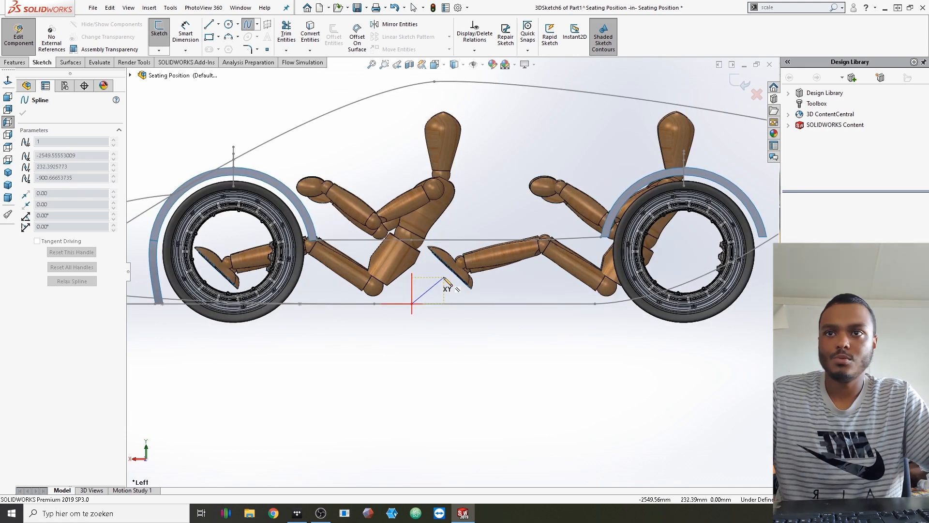
pyautogui.doubleClick(444, 279)
pyautogui.press('Escape')
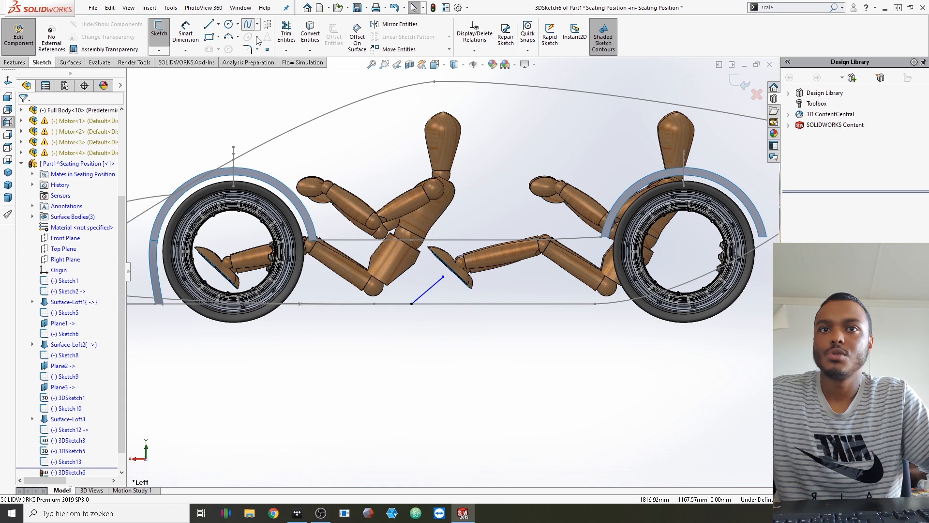
# Draw a spline about 662 mm long from the short riser's upper end toward the rear wheel, and adjust its start handle
pyautogui.click(443, 277)
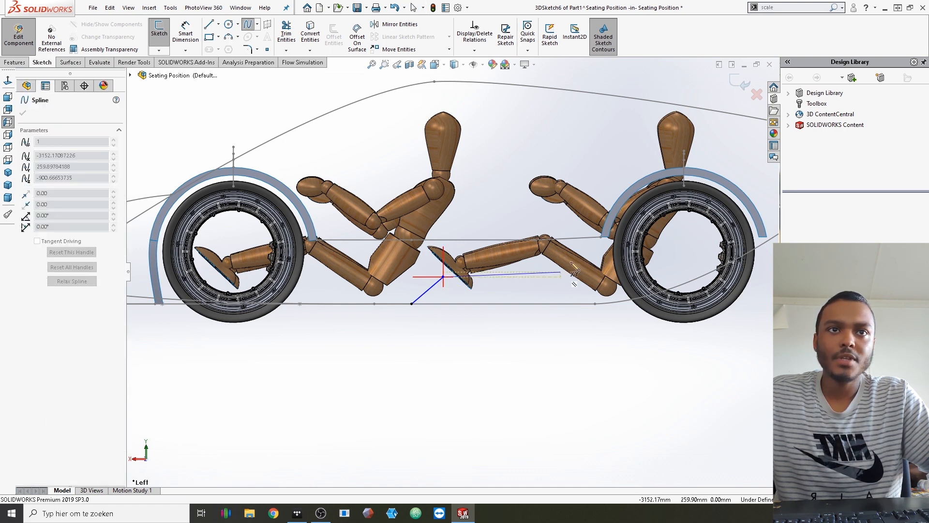
pyautogui.click(443, 277)
pyautogui.doubleClick(532, 269)
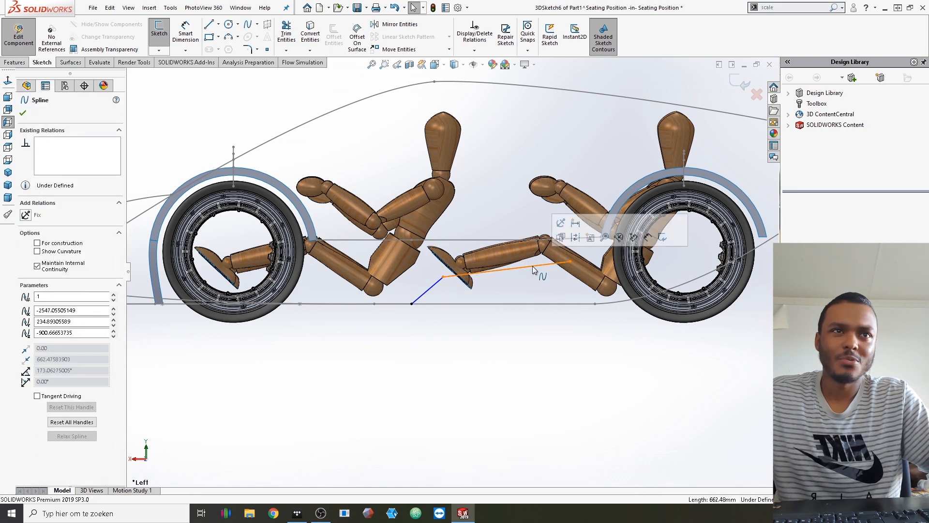
pyautogui.scroll(-3, 554, 264)
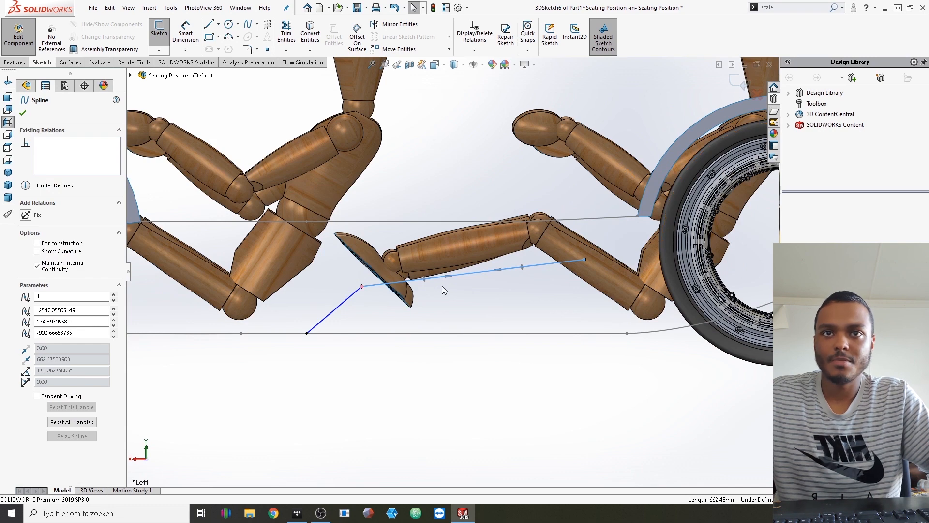
pyautogui.moveTo(424, 279)
pyautogui.mouseDown()
pyautogui.moveTo(424, 269)
pyautogui.moveTo(434, 277)
pyautogui.mouseUp()
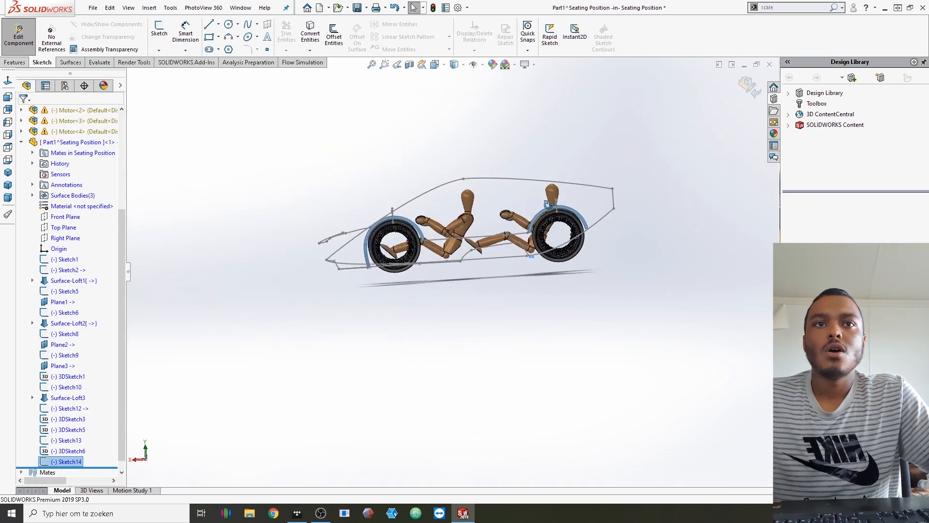
# Examine the body wireframe from the front, rear and side, comparing the nose and floor curves with the wheels and mannequins
pyautogui.moveTo(508, 235)
pyautogui.mouseDown(button='middle')
pyautogui.moveTo(591, 243)
pyautogui.moveTo(602, 259)
pyautogui.moveTo(394, 246)
pyautogui.moveTo(432, 252)
pyautogui.moveTo(446, 280)
pyautogui.moveTo(352, 266)
pyautogui.moveTo(386, 266)
pyautogui.mouseUp(button='middle')
pyautogui.scroll(-3, 528, 258)
pyautogui.scroll(-1, 429, 238)
pyautogui.scroll(-1, 446, 284)
pyautogui.scroll(-2, 404, 271)
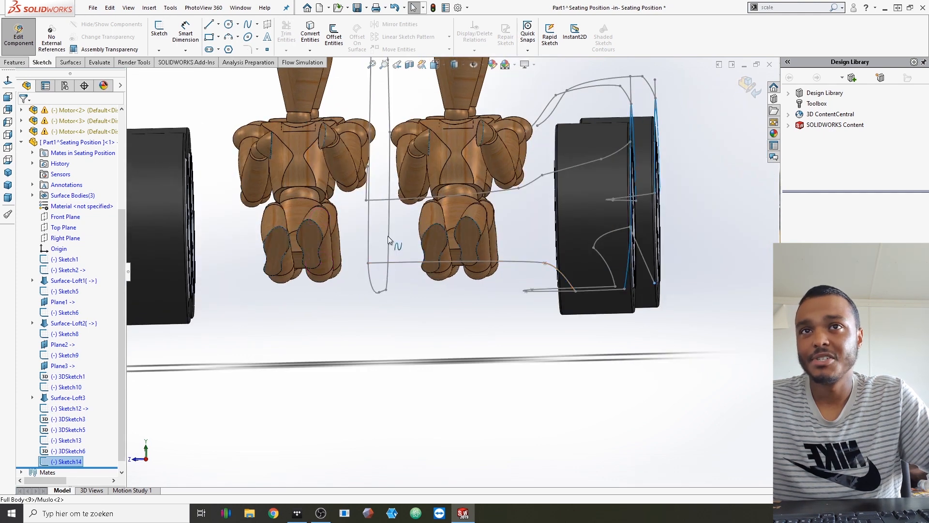
pyautogui.scroll(3, 407, 225)
pyautogui.moveTo(407, 225); pyautogui.dragTo(420, 148, button='middle')
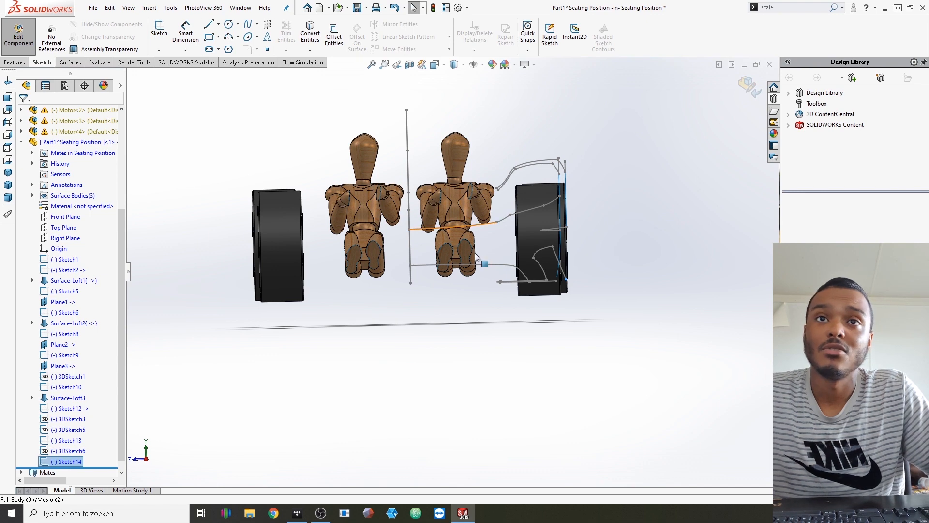
pyautogui.scroll(2, 477, 236)
pyautogui.scroll(1, 447, 227)
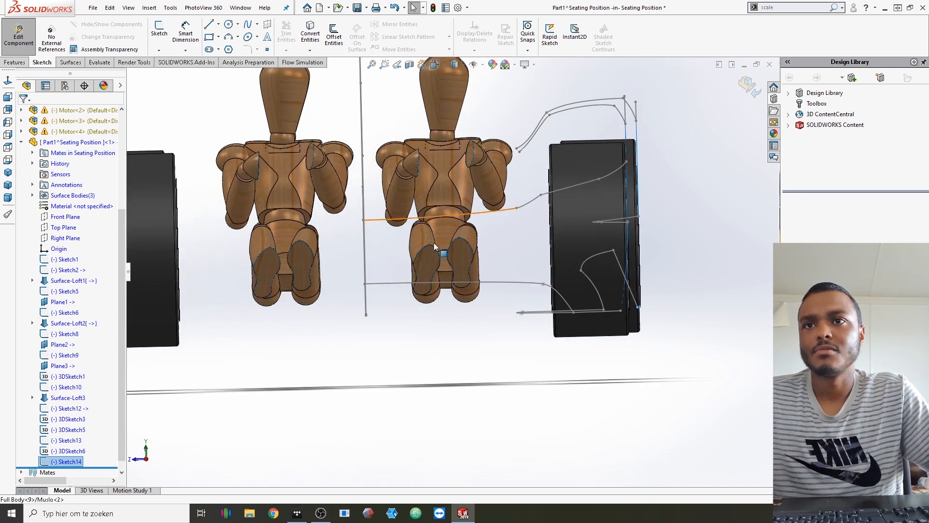
pyautogui.scroll(1, 427, 239)
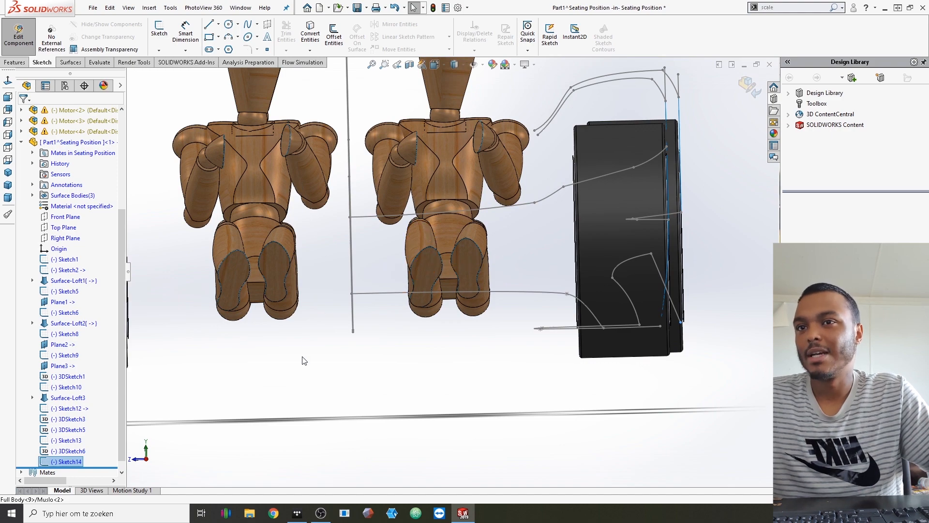
pyautogui.scroll(-1, 450, 272)
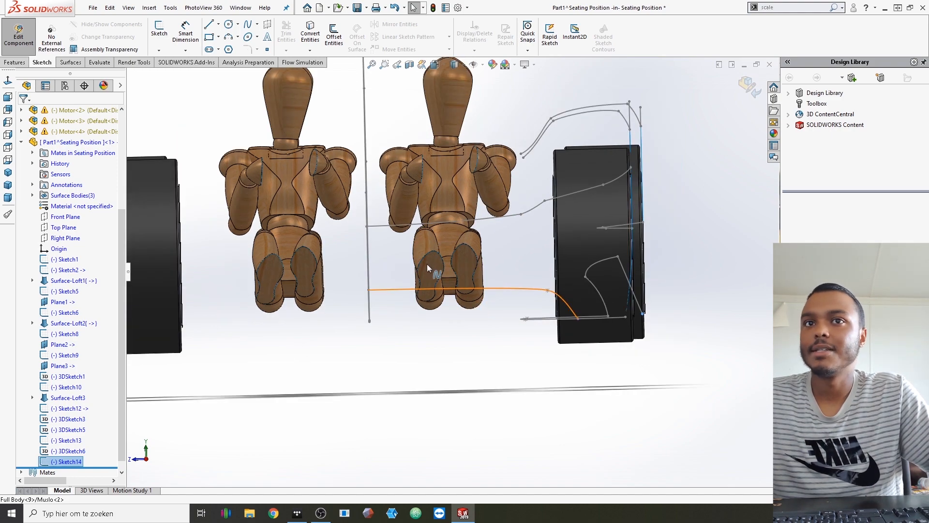
pyautogui.scroll(-4, 427, 265)
pyautogui.moveTo(427, 265); pyautogui.dragTo(539, 216, button='middle')
pyautogui.scroll(-2, 457, 205)
pyautogui.scroll(-2, 431, 220)
pyautogui.scroll(-3, 411, 298)
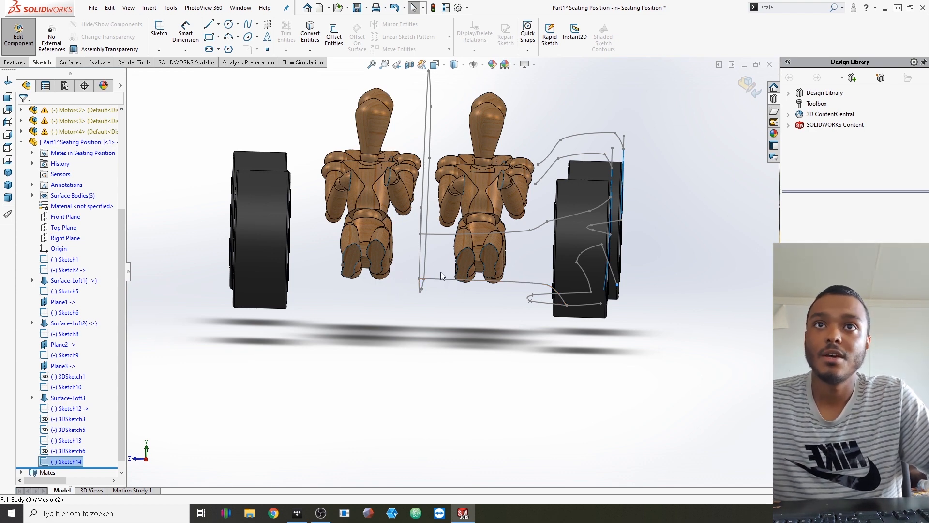
pyautogui.moveTo(437, 235); pyautogui.dragTo(432, 271, button='middle')
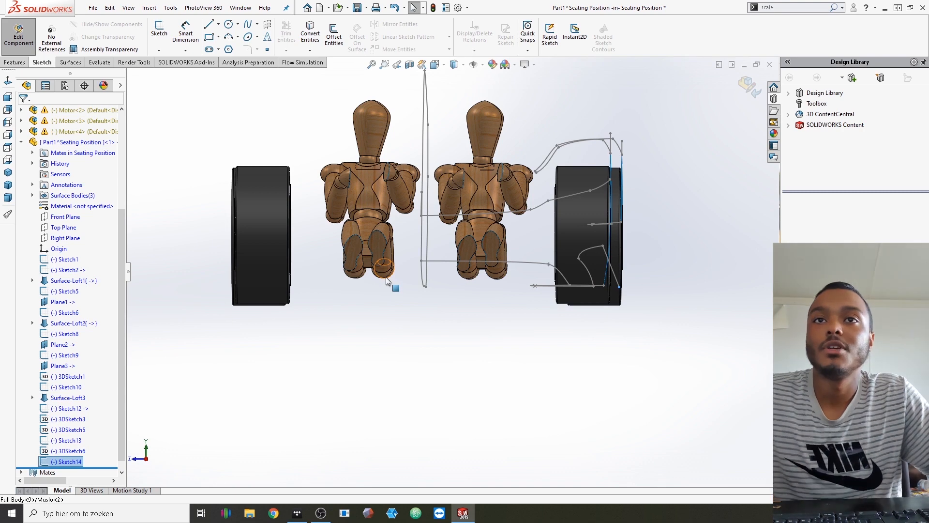
pyautogui.scroll(-2, 426, 242)
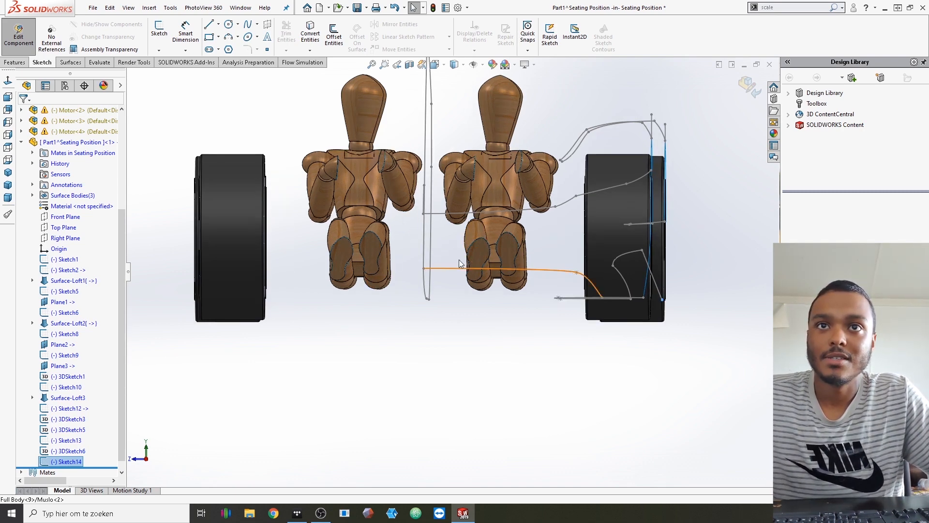
pyautogui.moveTo(413, 272); pyautogui.dragTo(463, 279, button='middle')
pyautogui.moveTo(469, 270); pyautogui.dragTo(357, 269, button='middle')
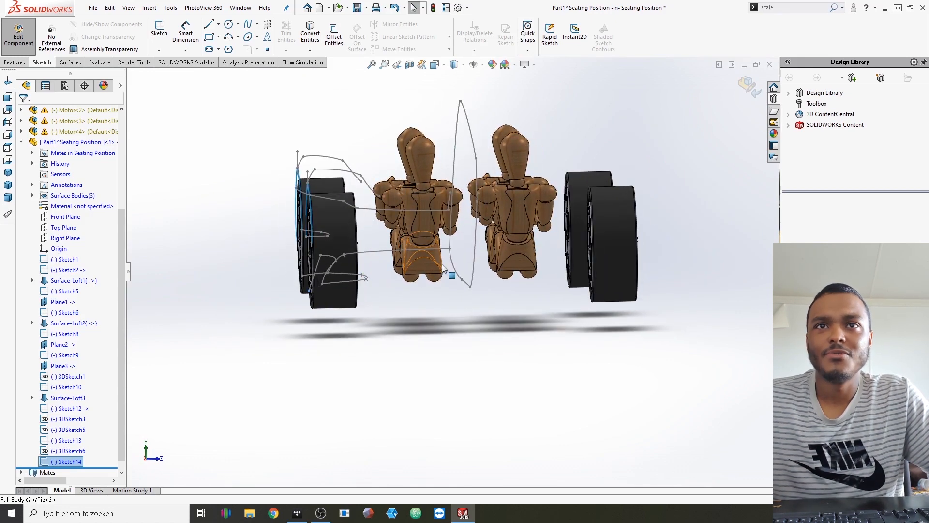
pyautogui.scroll(-1, 483, 269)
pyautogui.moveTo(482, 264)
pyautogui.mouseDown(button='middle')
pyautogui.moveTo(471, 258)
pyautogui.moveTo(486, 263)
pyautogui.mouseUp(button='middle')
pyautogui.moveTo(402, 278); pyautogui.dragTo(530, 290, button='middle')
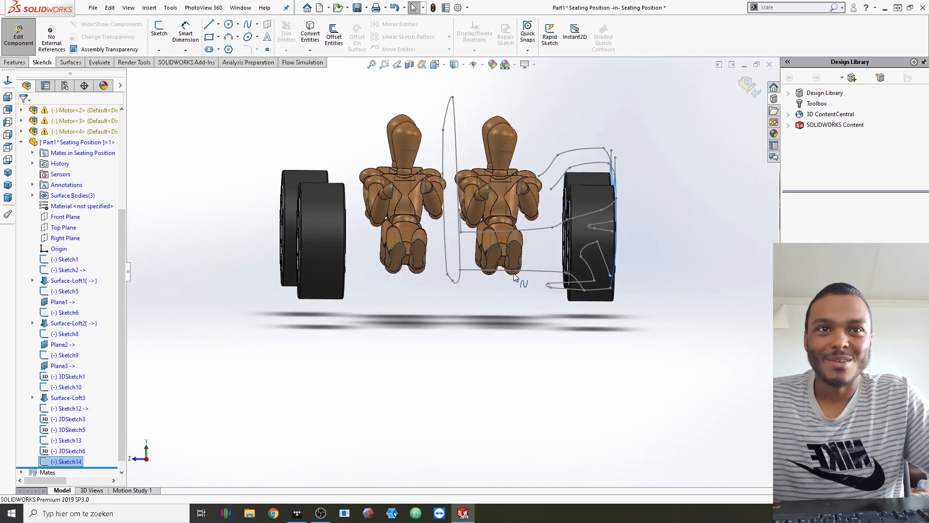
pyautogui.scroll(-3, 515, 276)
pyautogui.scroll(-2, 513, 276)
pyautogui.moveTo(513, 276); pyautogui.dragTo(463, 341, button='middle')
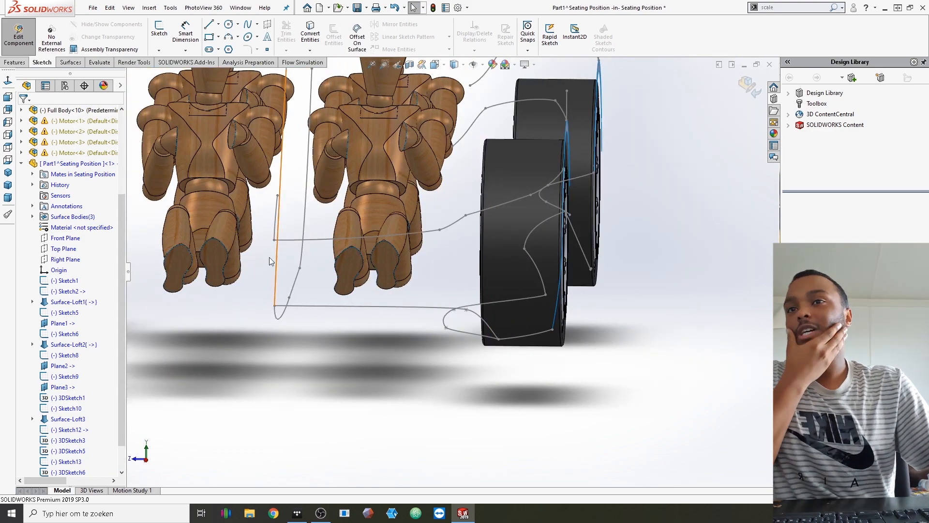
pyautogui.moveTo(216, 265); pyautogui.dragTo(240, 294, button='middle')
pyautogui.scroll(2, 240, 294)
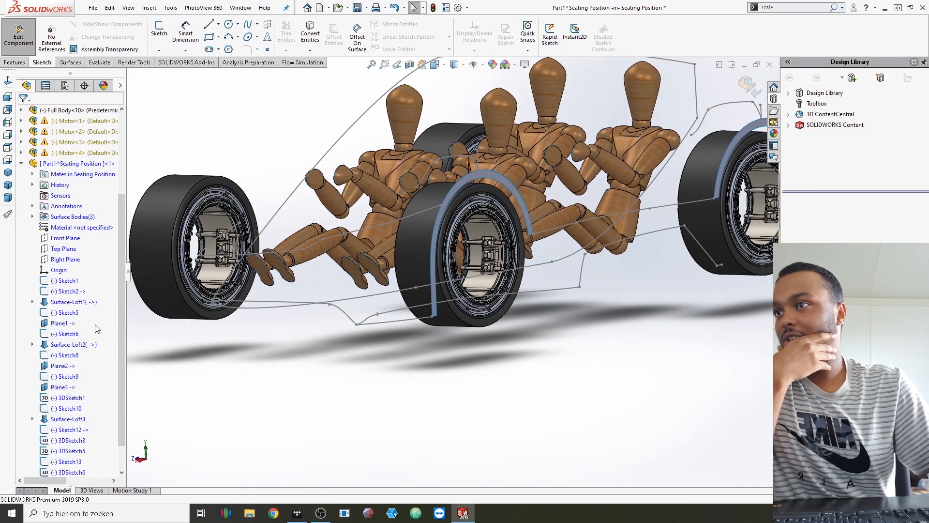
pyautogui.scroll(3, 96, 329)
pyautogui.scroll(-4, 62, 295)
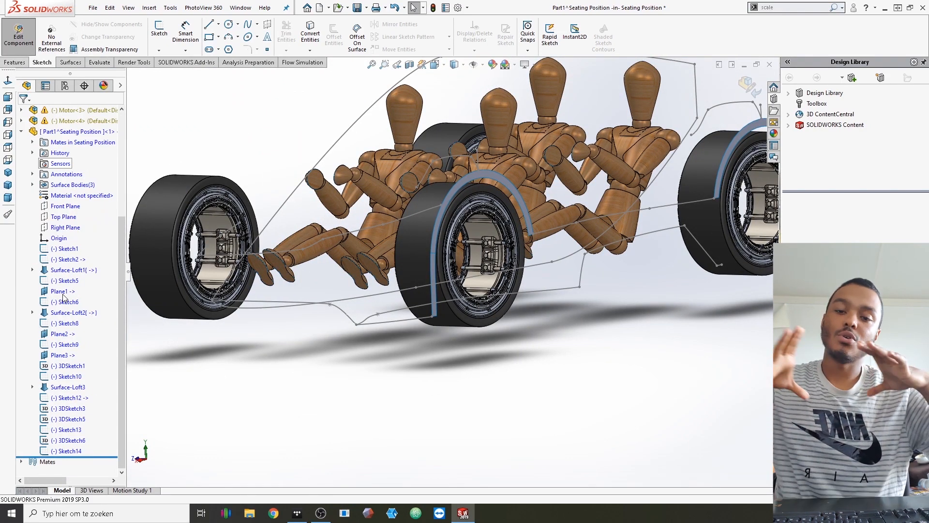
pyautogui.click(72, 323)
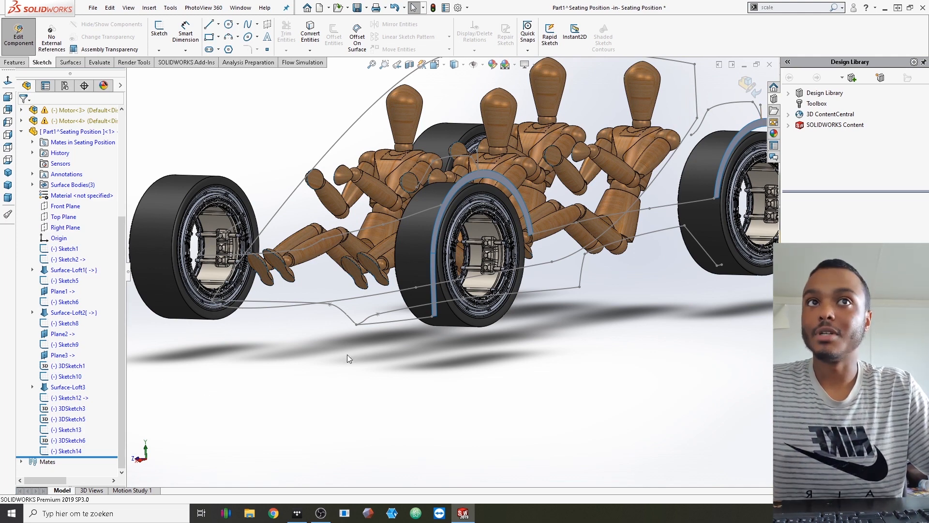
pyautogui.scroll(5, 392, 341)
pyautogui.moveTo(373, 342); pyautogui.dragTo(389, 374, button='middle')
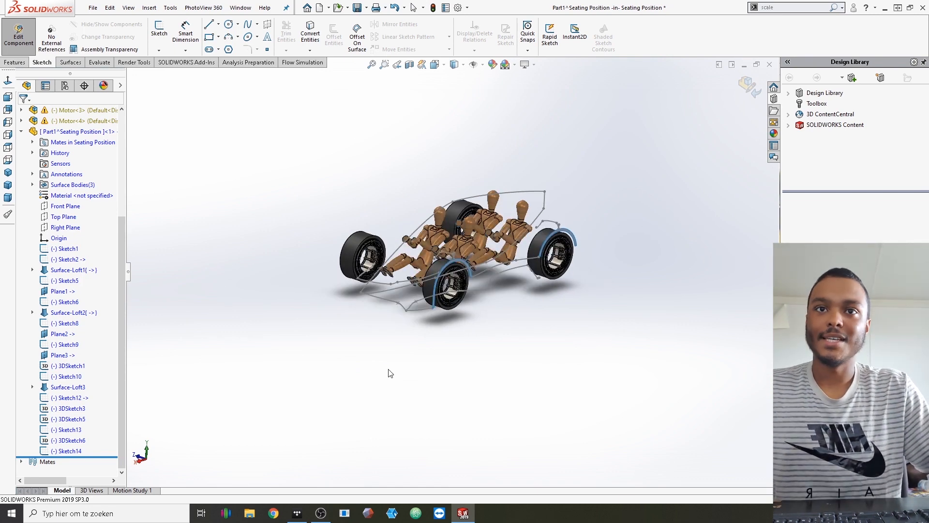
pyautogui.scroll(-5, 431, 247)
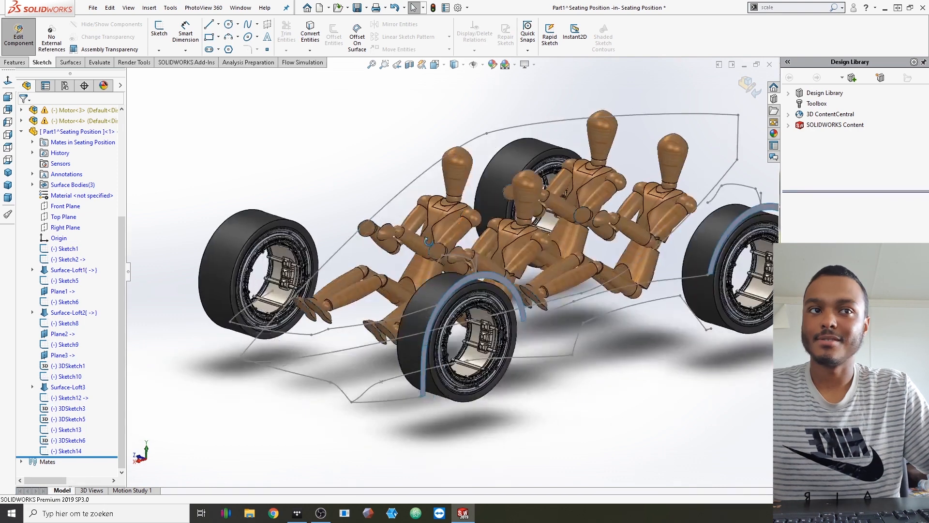
pyautogui.scroll(5, 411, 245)
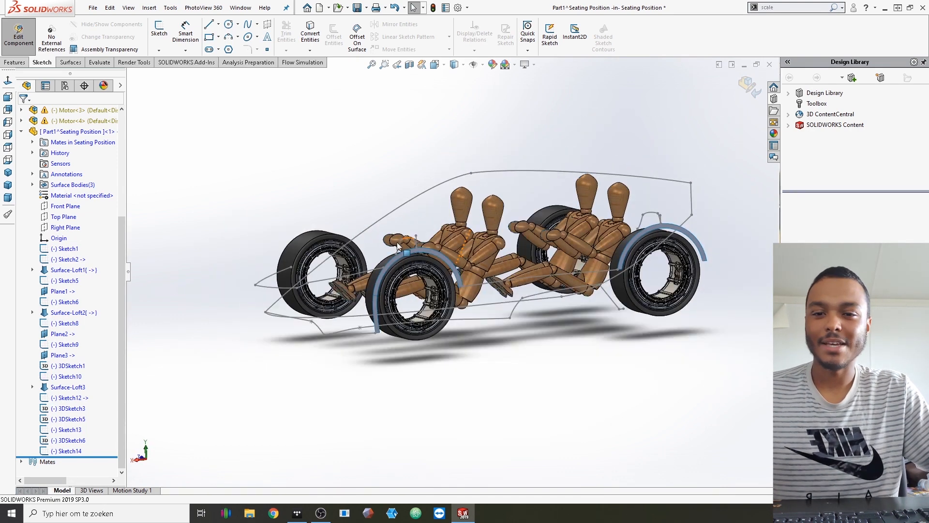
pyautogui.moveTo(378, 253)
pyautogui.mouseDown(button='middle')
pyautogui.moveTo(386, 267)
pyautogui.moveTo(364, 252)
pyautogui.mouseUp(button='middle')
pyautogui.scroll(-2, 372, 274)
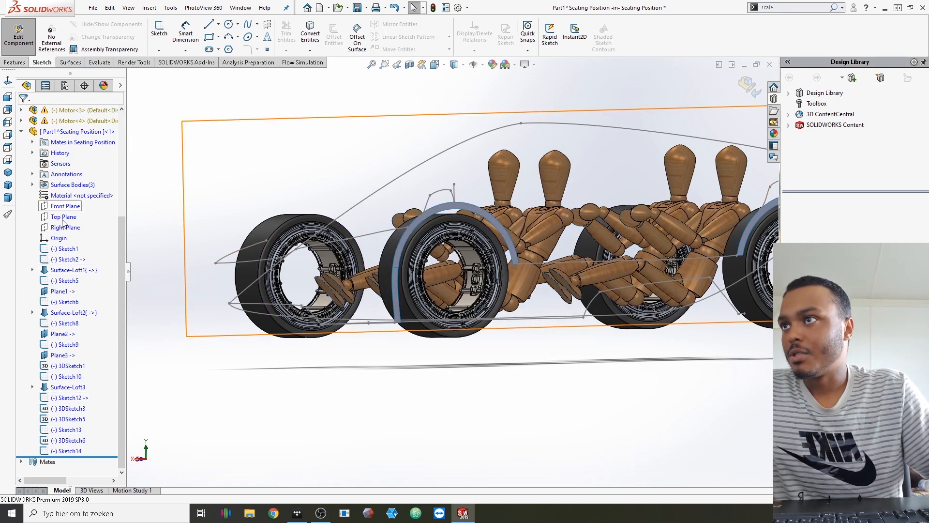
# On the assembly's Right Plane, sketch a three-point spline from the upper nose curve's tip, bowing below it, to that curve's rear end
pyautogui.scroll(5, 63, 223)
pyautogui.click(55, 174)
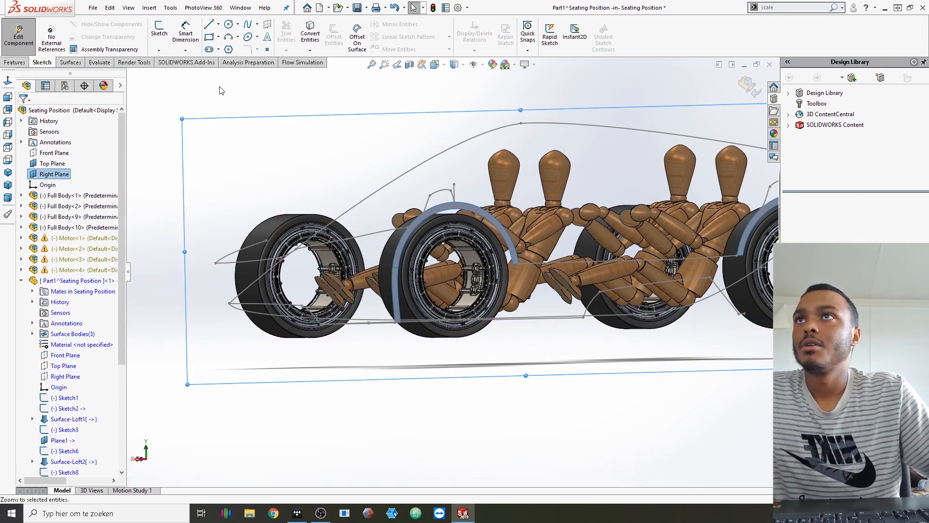
pyautogui.click(160, 29)
pyautogui.click(248, 24)
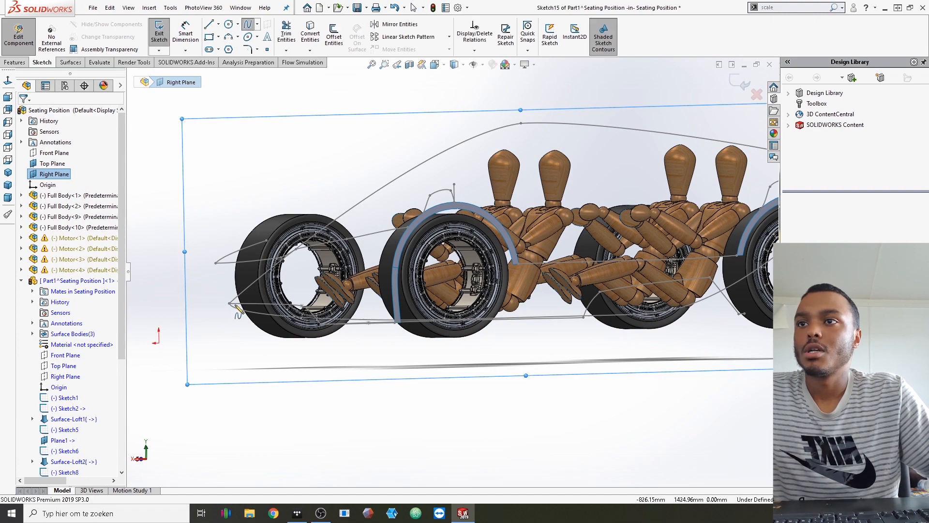
pyautogui.click(213, 264)
pyautogui.scroll(-3, 220, 278)
pyautogui.moveTo(221, 280)
pyautogui.mouseDown(button='middle')
pyautogui.moveTo(202, 281)
pyautogui.moveTo(228, 276)
pyautogui.mouseUp(button='middle')
pyautogui.scroll(-2, 249, 270)
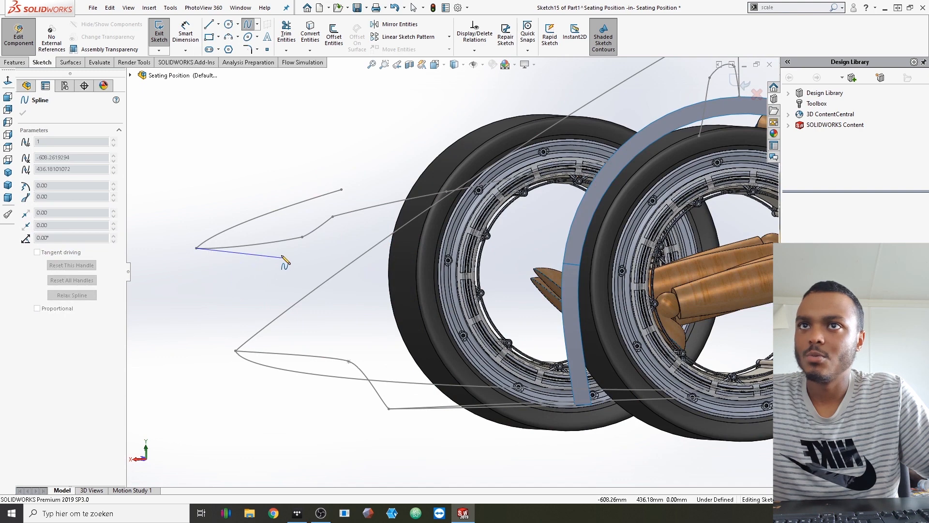
pyautogui.click(341, 189)
pyautogui.moveTo(306, 245); pyautogui.dragTo(237, 273, button='middle')
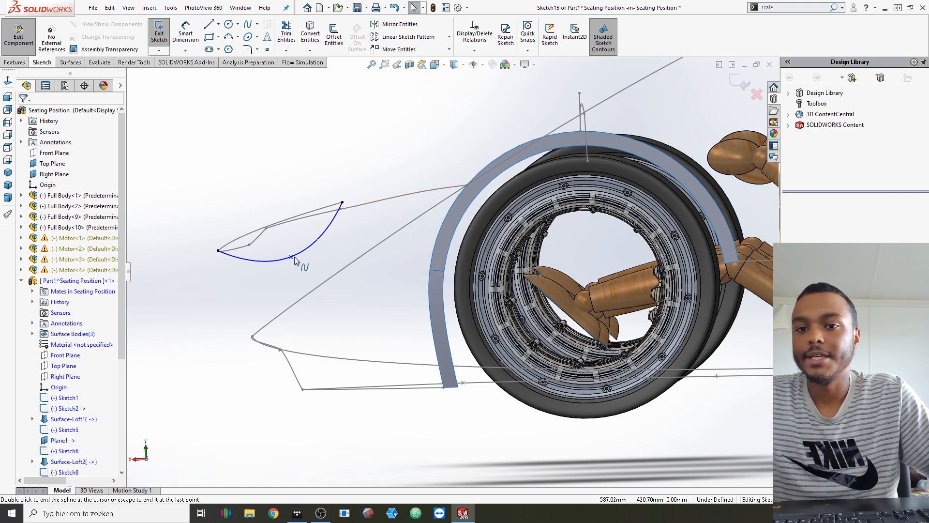
pyautogui.moveTo(320, 246); pyautogui.dragTo(300, 257, button='middle')
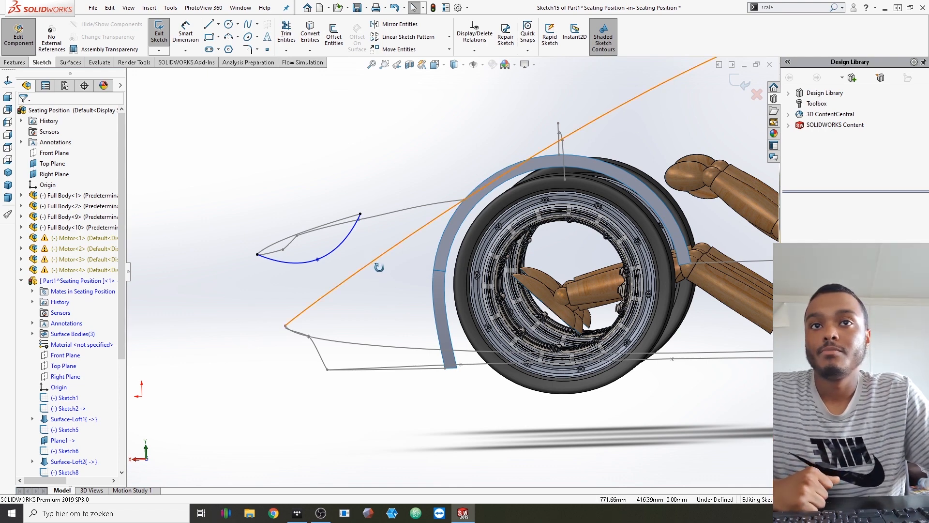
pyautogui.scroll(2, 385, 271)
pyautogui.moveTo(379, 267); pyautogui.dragTo(339, 284, button='middle')
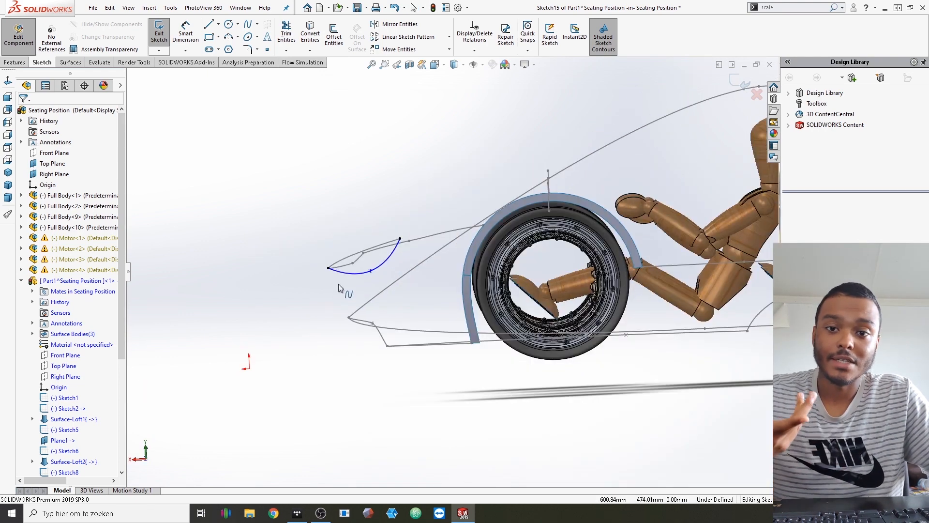
pyautogui.press('Escape')
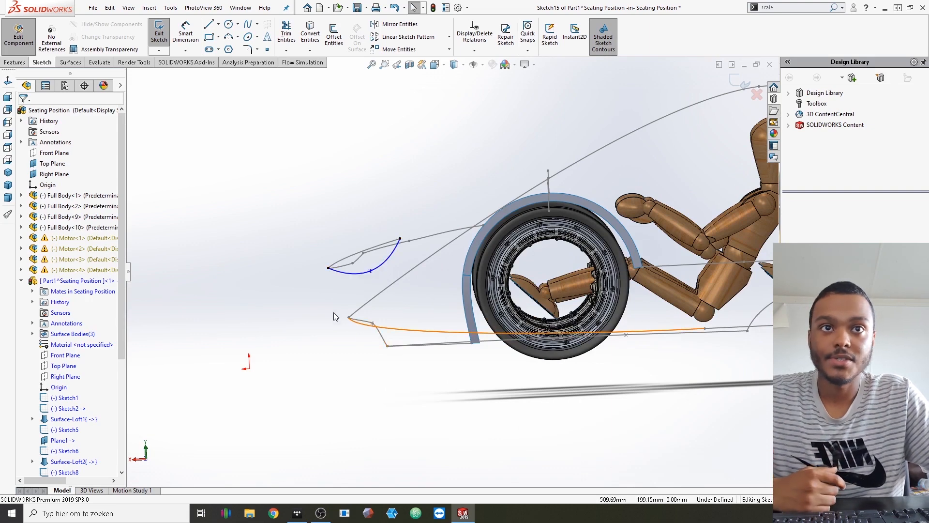
pyautogui.moveTo(334, 316); pyautogui.dragTo(487, 352, button='middle')
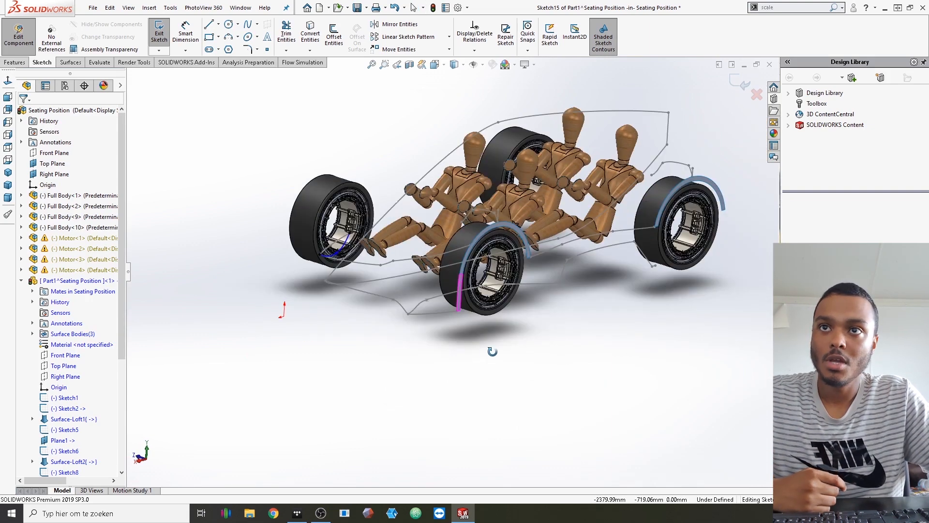
# In a new 3D sketch, draw a short horizontal spline from the roof curve's rear tip outward to about Z -185 mm
pyautogui.moveTo(363, 276)
pyautogui.mouseDown(button='middle')
pyautogui.moveTo(351, 292)
pyautogui.moveTo(358, 283)
pyautogui.moveTo(433, 282)
pyautogui.moveTo(460, 239)
pyautogui.moveTo(453, 230)
pyautogui.mouseUp(button='middle')
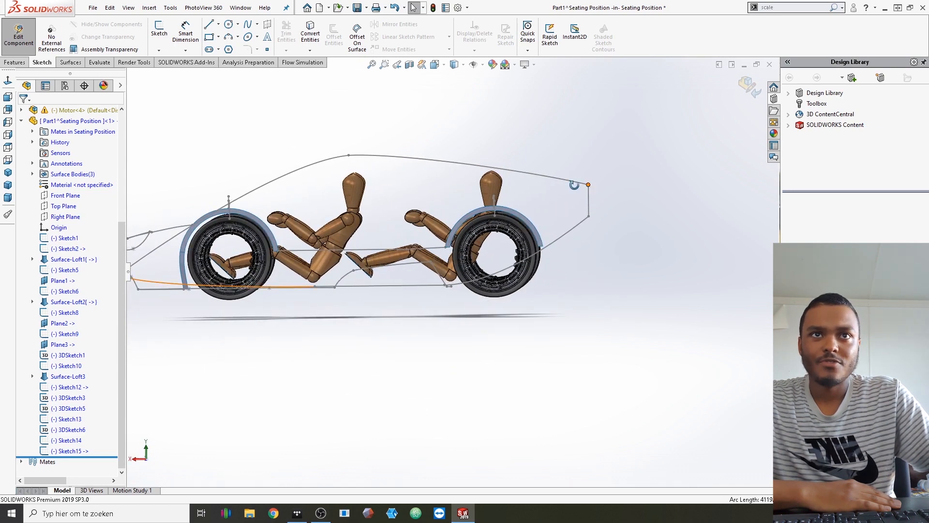
pyautogui.moveTo(589, 185); pyautogui.dragTo(515, 183, button='middle')
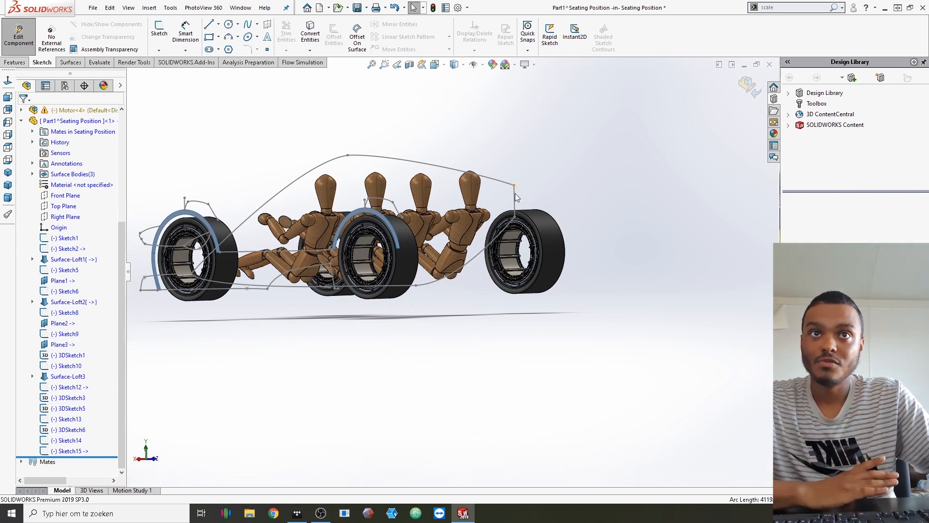
pyautogui.scroll(-2, 515, 193)
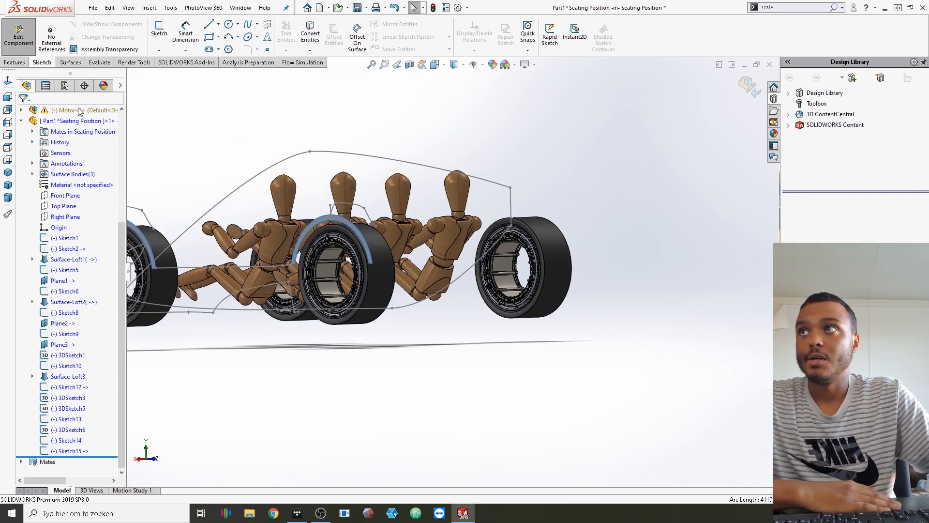
pyautogui.click(160, 50)
pyautogui.click(172, 73)
pyautogui.click(248, 24)
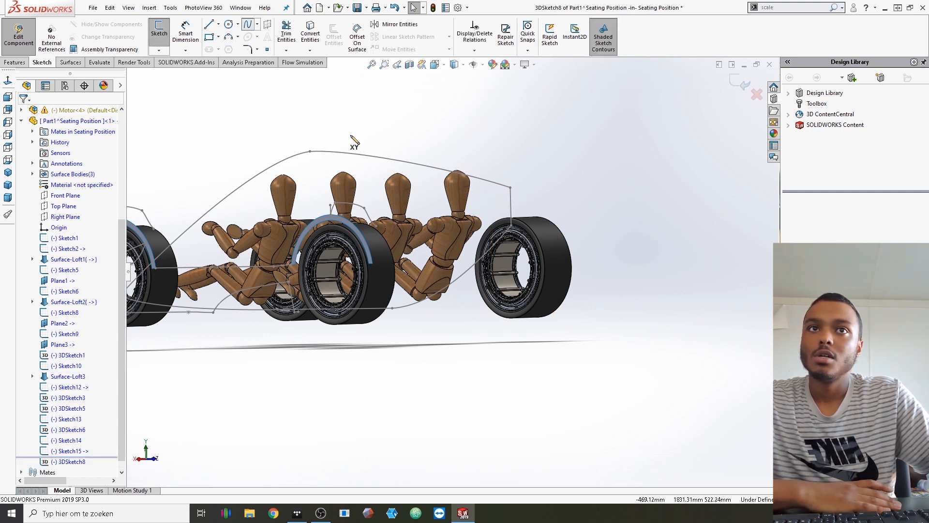
pyautogui.click(510, 188)
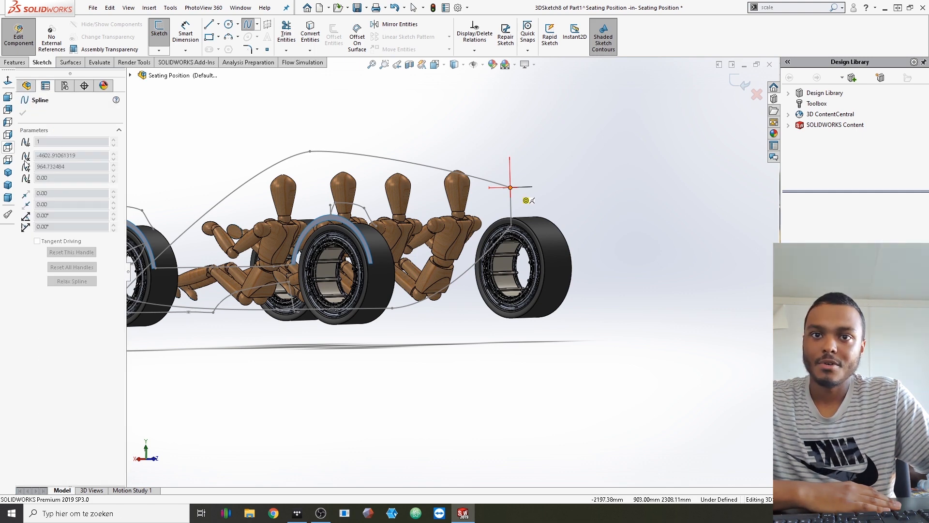
pyautogui.click(8, 147)
pyautogui.scroll(4, 378, 242)
pyautogui.scroll(-4, 452, 356)
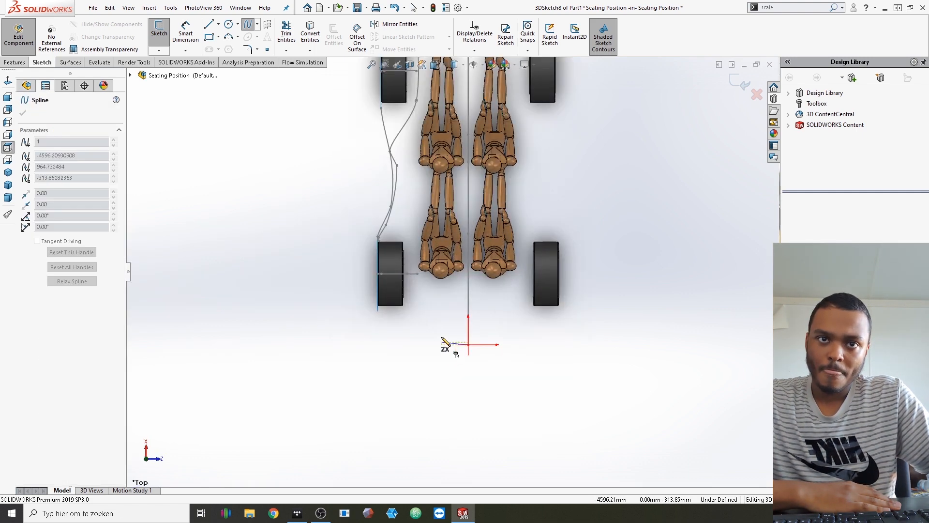
pyautogui.scroll(-2, 452, 344)
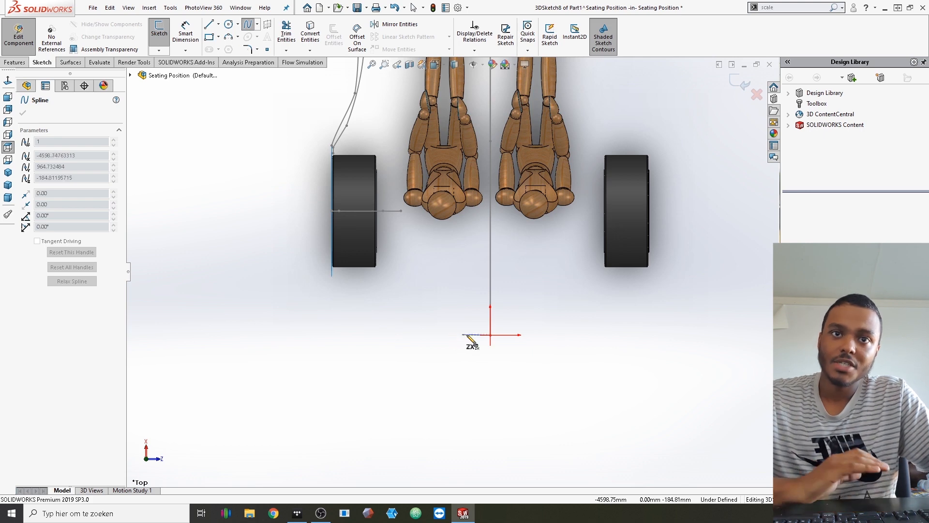
pyautogui.click(467, 335)
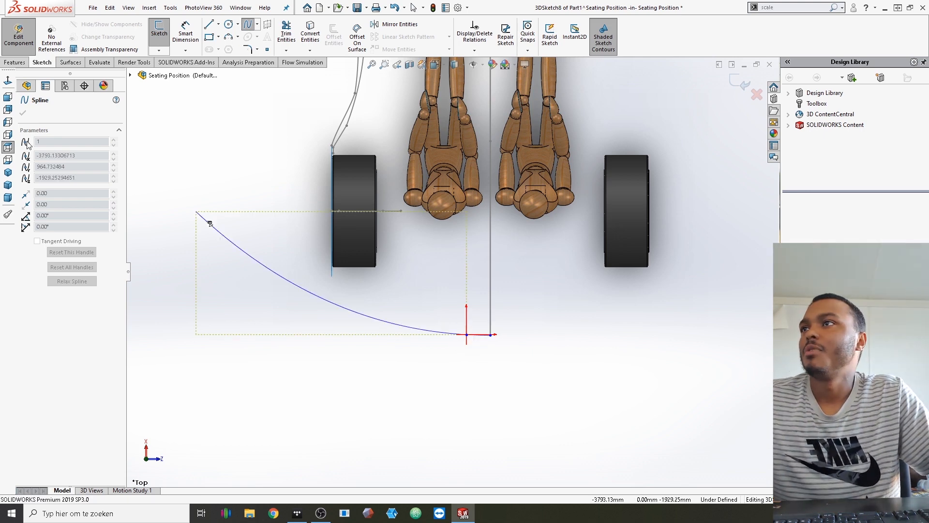
pyautogui.click(8, 97)
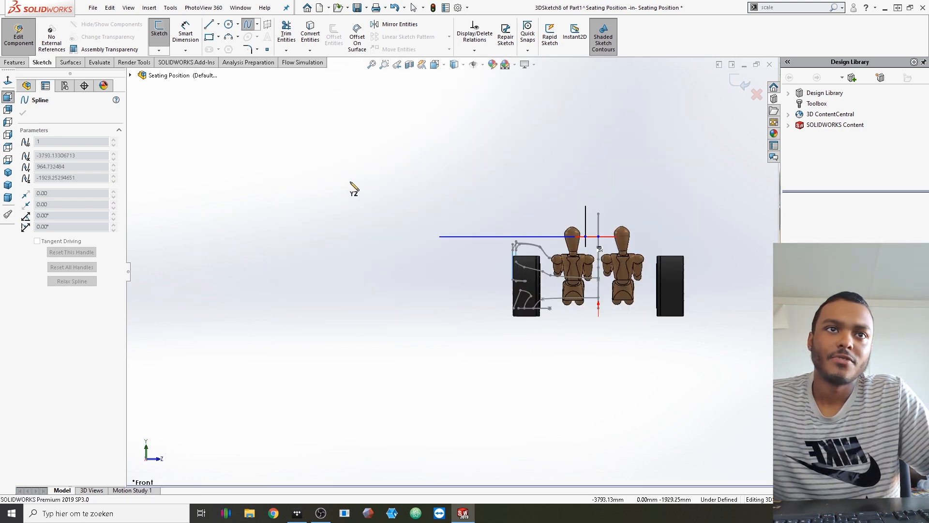
pyautogui.scroll(-2, 607, 236)
pyautogui.press('Escape')
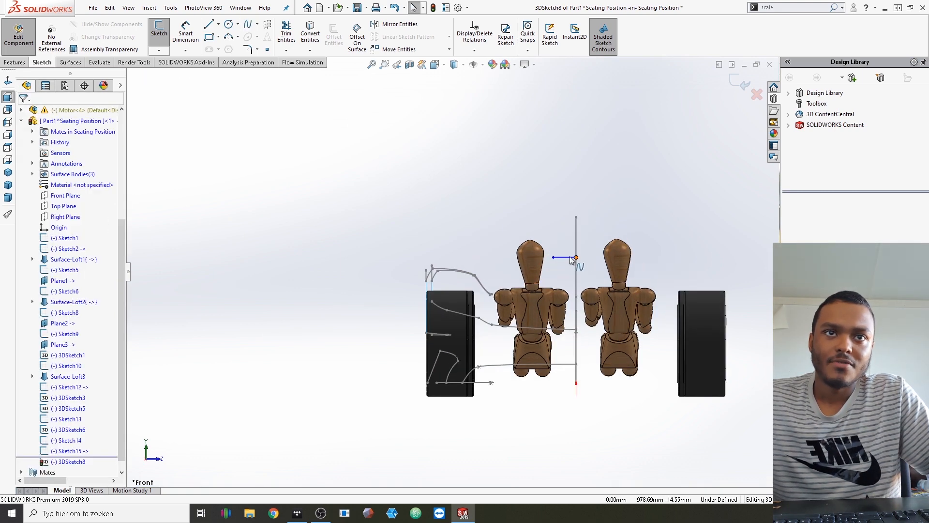
# Draw a two-point spline from the horizontal rear spline's outer end, sloping down and outward to about the mannequin's shoulder height
pyautogui.scroll(-3, 606, 235)
pyautogui.click(247, 24)
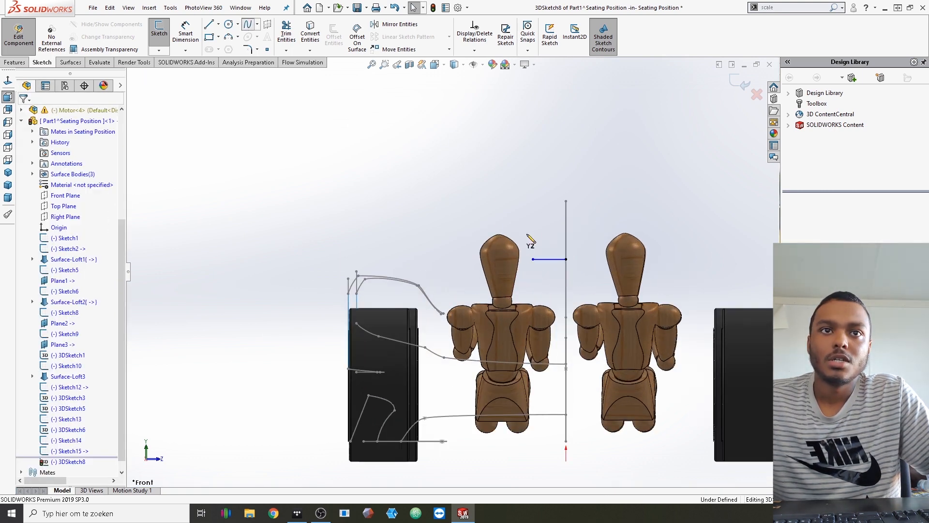
pyautogui.click(533, 259)
pyautogui.scroll(-3, 509, 315)
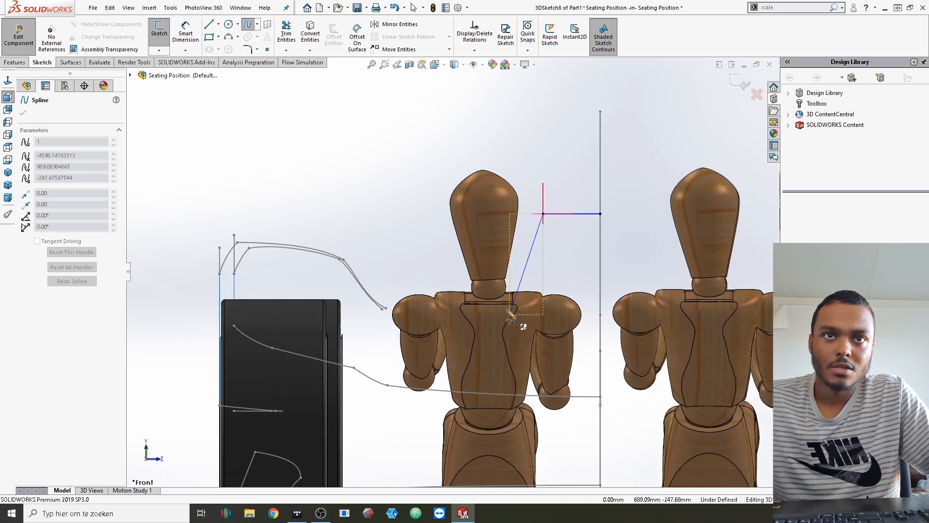
pyautogui.click(474, 308)
# Move the two rear splines' shared corner out to about Z -319 mm and the lower end to about Y 714 mm, Z -447 mm
pyautogui.doubleClick(543, 215)
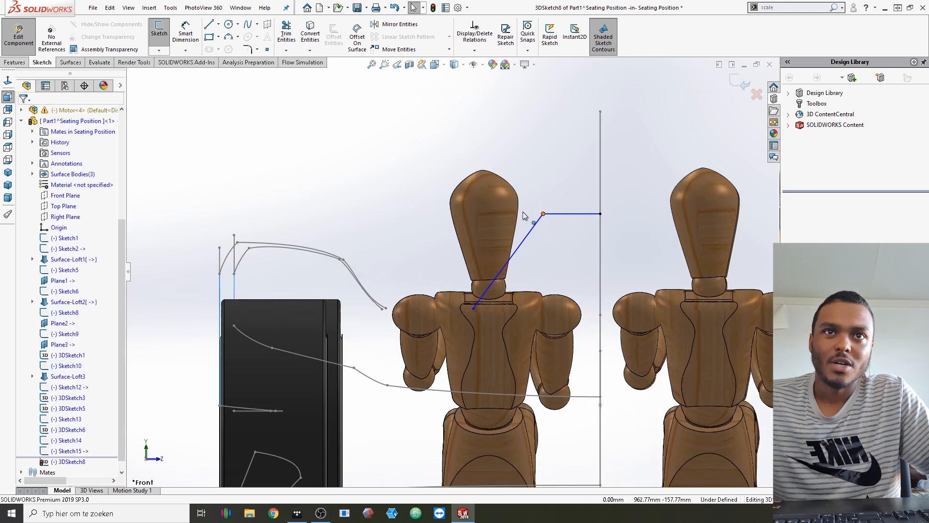
pyautogui.moveTo(483, 215)
pyautogui.mouseDown()
pyautogui.moveTo(469, 215)
pyautogui.moveTo(483, 214)
pyautogui.mouseUp()
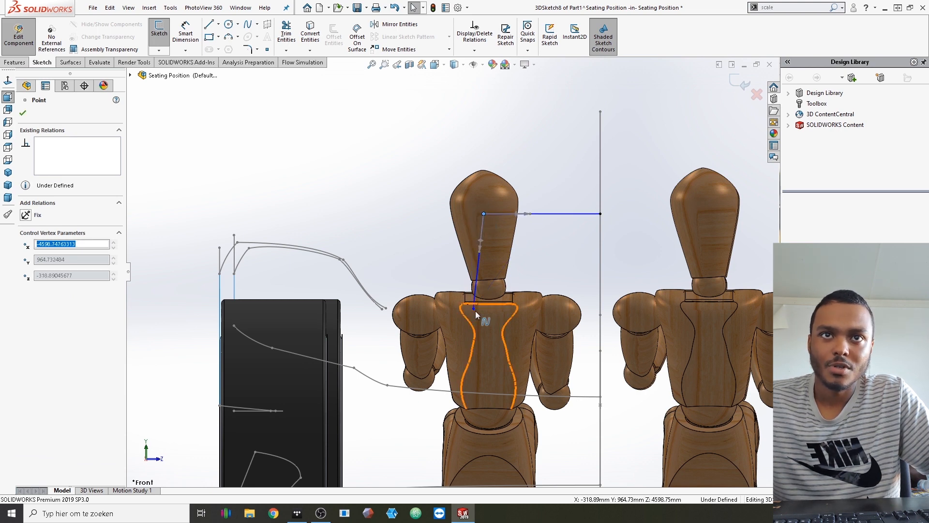
pyautogui.moveTo(473, 309); pyautogui.dragTo(436, 308)
# Examine the new rear outline from above and behind, comparing its width with the wheels, fender curves and mannequins
pyautogui.moveTo(460, 184); pyautogui.dragTo(512, 373, button='middle')
pyautogui.scroll(3, 512, 376)
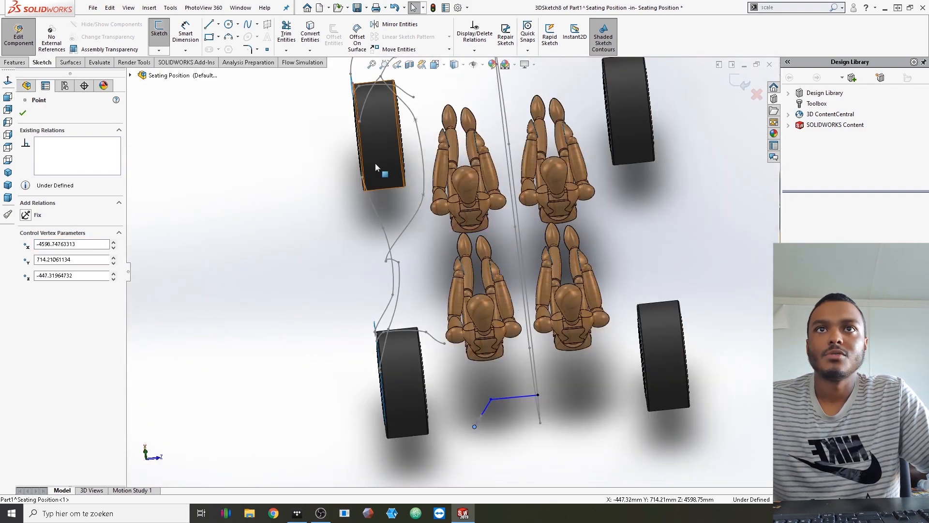
pyautogui.scroll(3, 387, 261)
pyautogui.moveTo(386, 300)
pyautogui.mouseDown(button='middle')
pyautogui.moveTo(398, 208)
pyautogui.moveTo(392, 151)
pyautogui.moveTo(398, 204)
pyautogui.moveTo(477, 230)
pyautogui.moveTo(465, 226)
pyautogui.mouseUp(button='middle')
pyautogui.scroll(1, 457, 237)
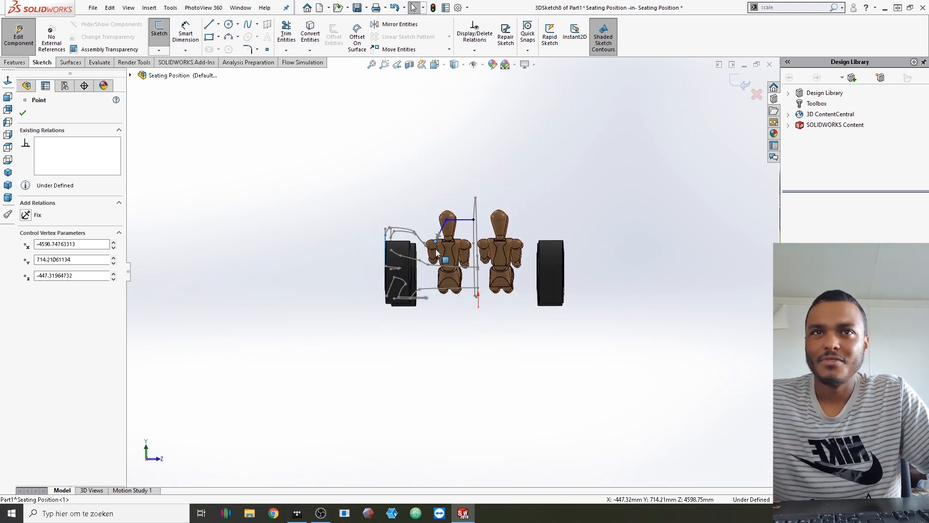
pyautogui.scroll(-3, 437, 252)
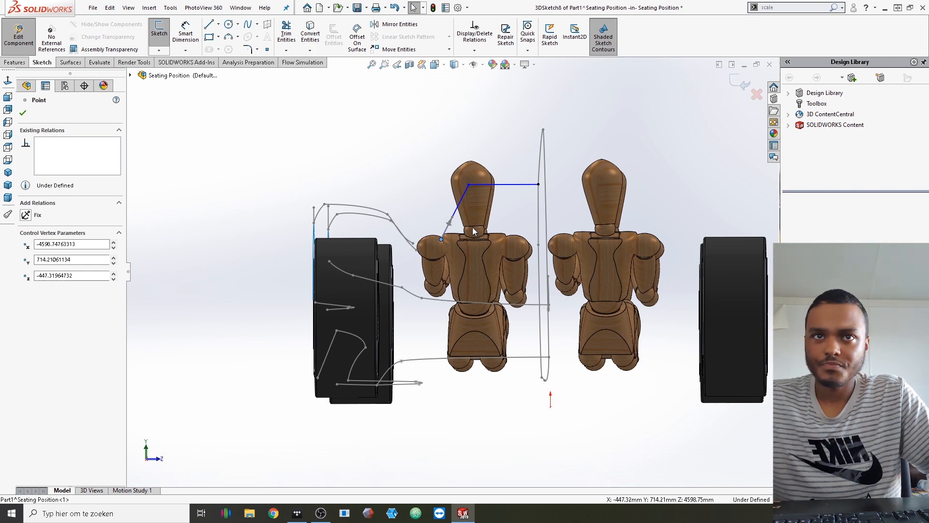
pyautogui.scroll(1, 473, 228)
pyautogui.scroll(-1, 473, 242)
pyautogui.scroll(1, 473, 246)
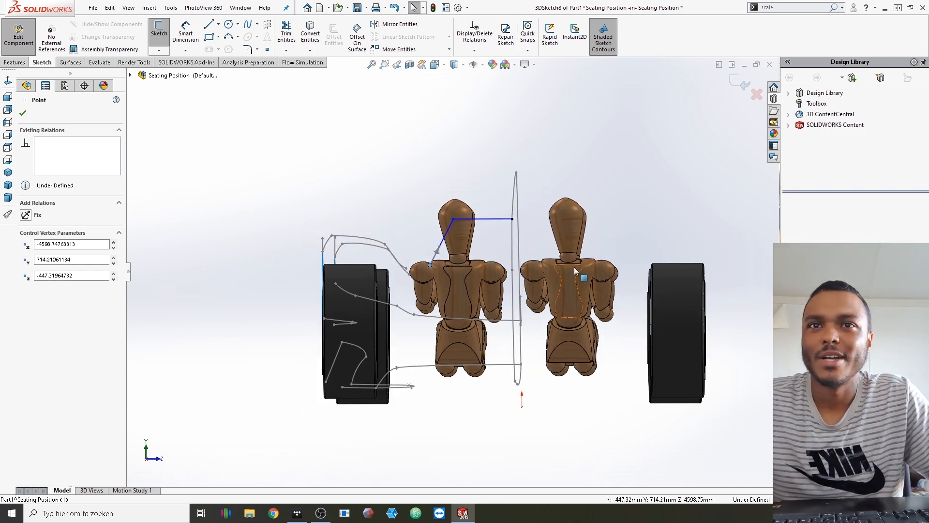
# Draw a spline from the sloping spline's lower end outward behind the rear wheel, ending at about Y 169 mm, Z -935 mm
pyautogui.press('Escape')
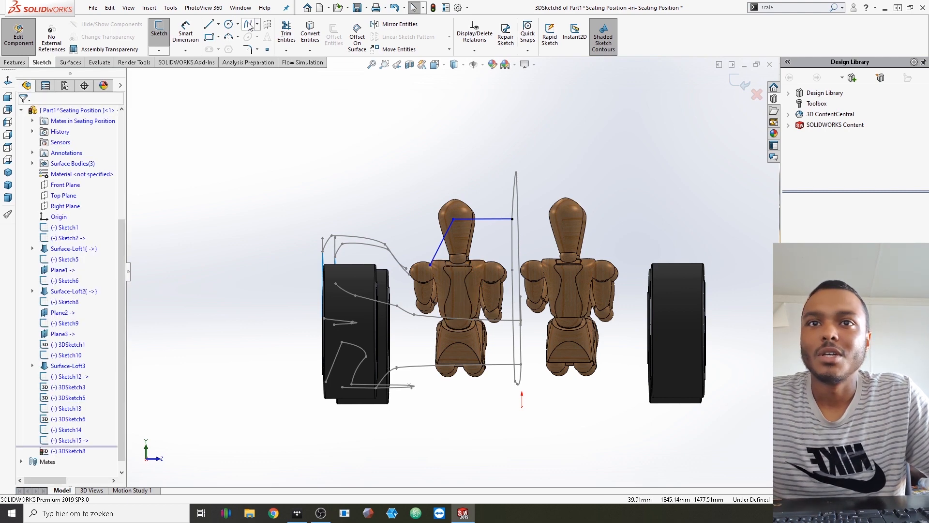
pyautogui.click(248, 24)
pyautogui.click(413, 276)
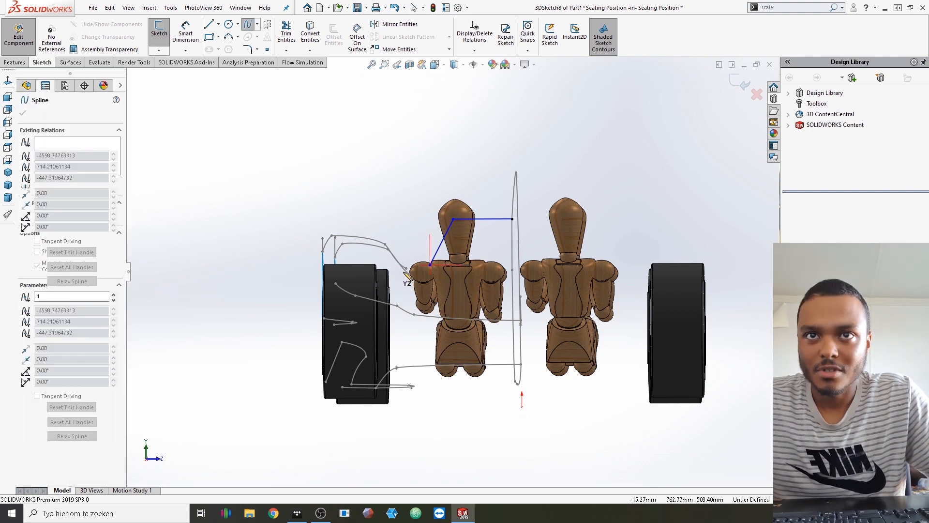
pyautogui.scroll(-5, 409, 278)
pyautogui.moveTo(409, 277); pyautogui.dragTo(416, 284, button='middle')
pyautogui.scroll(3, 454, 294)
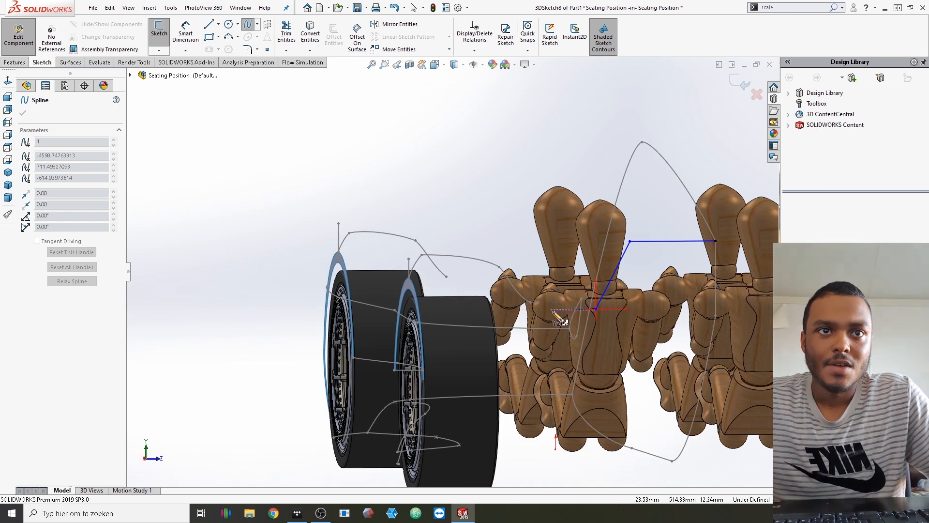
pyautogui.moveTo(566, 323); pyautogui.dragTo(504, 300, button='middle')
pyautogui.moveTo(543, 398); pyautogui.dragTo(545, 443, button='middle')
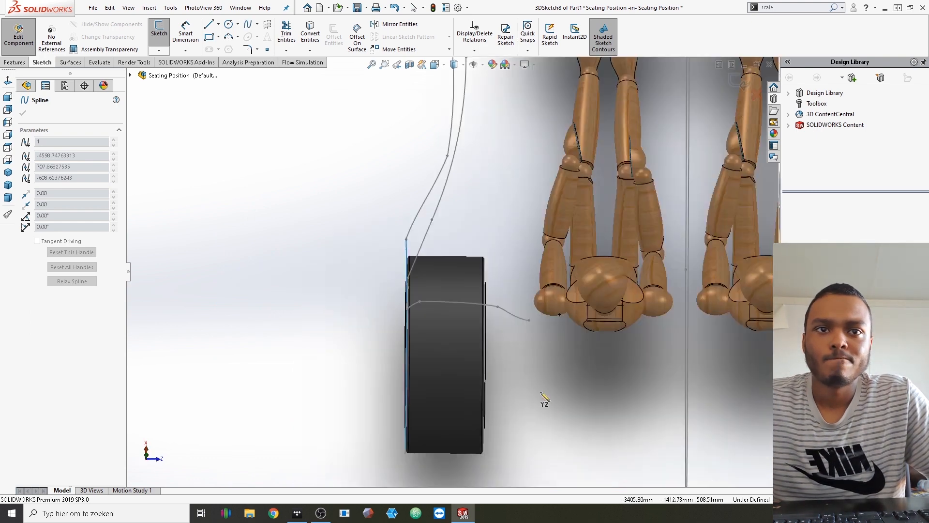
pyautogui.scroll(5, 534, 354)
pyautogui.scroll(-4, 442, 338)
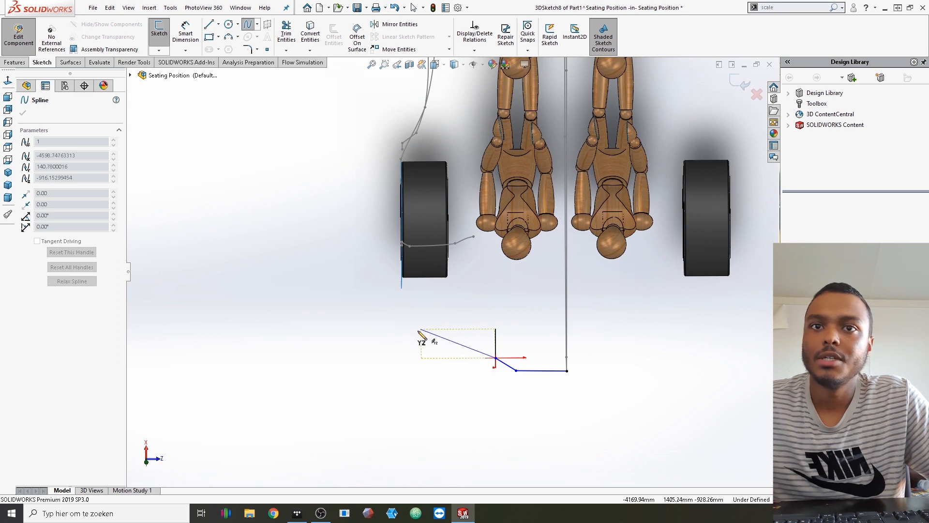
pyautogui.doubleClick(418, 331)
pyautogui.press('Escape')
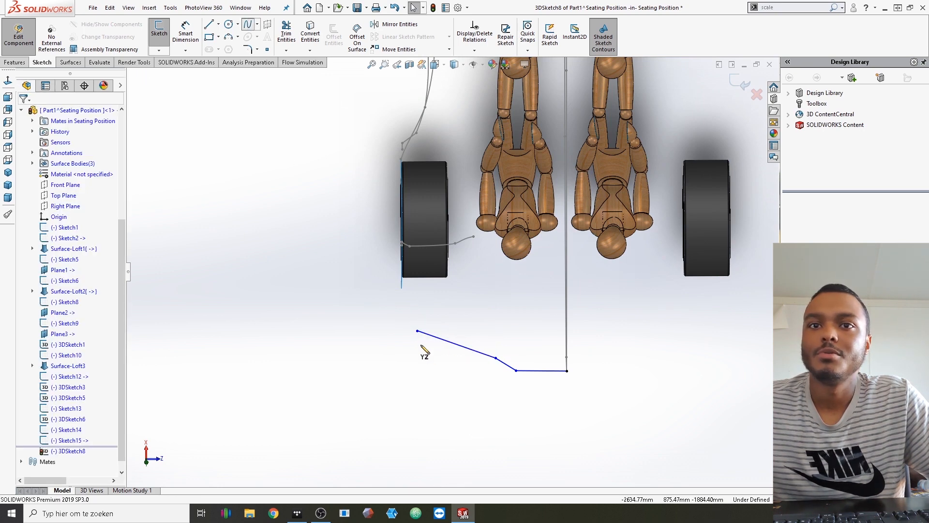
# Draw a two-point spline from the rear outline's outer end to the rear wheel arch's edge, at about X -4066 mm, Y 702 mm
pyautogui.moveTo(429, 162); pyautogui.dragTo(437, 161, button='middle')
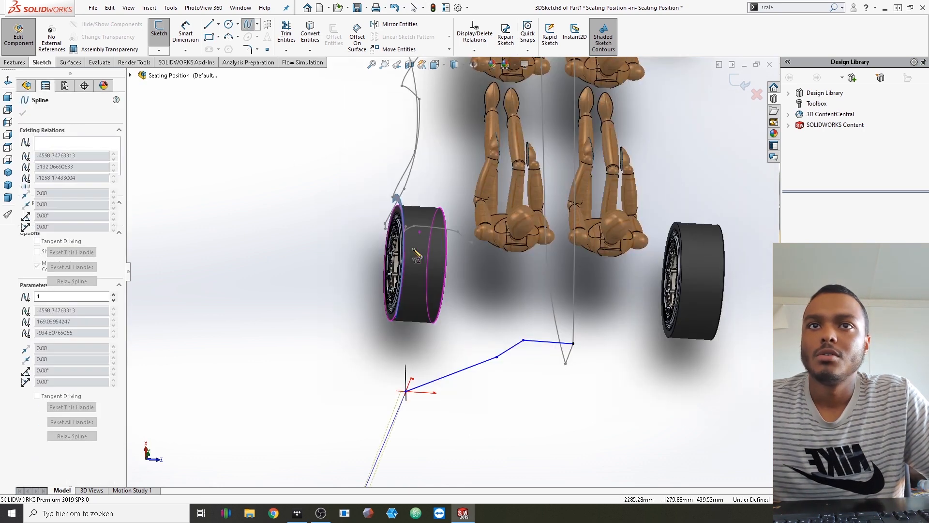
pyautogui.moveTo(437, 222); pyautogui.dragTo(467, 186, button='middle')
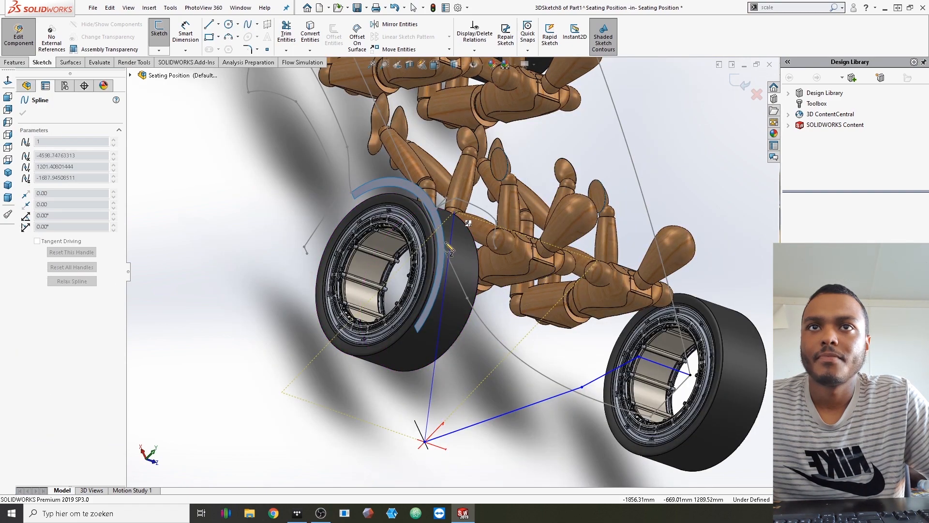
pyautogui.scroll(-5, 448, 246)
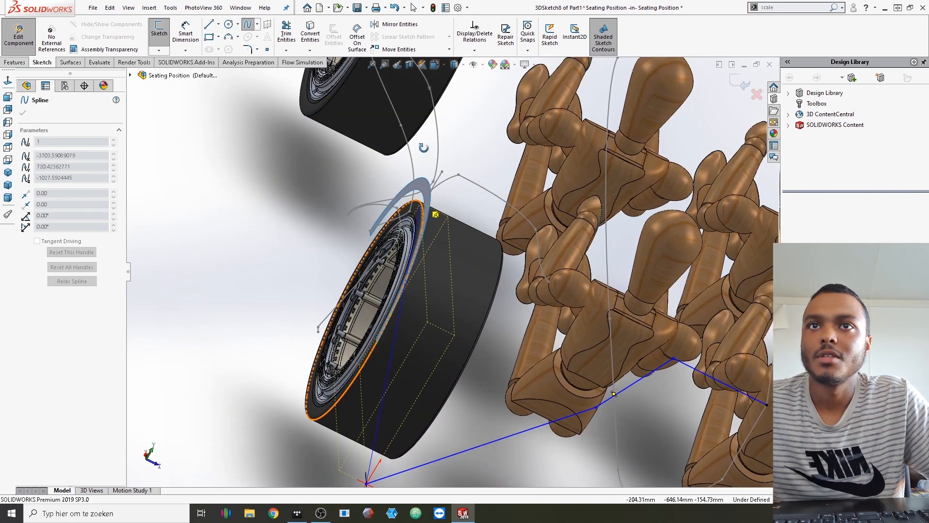
pyautogui.moveTo(423, 148); pyautogui.dragTo(406, 207, button='middle')
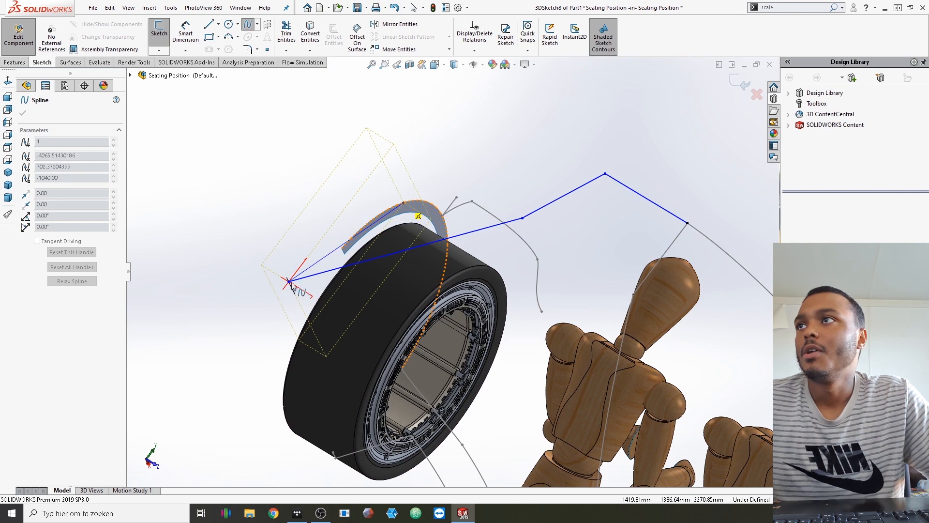
pyautogui.press('Escape')
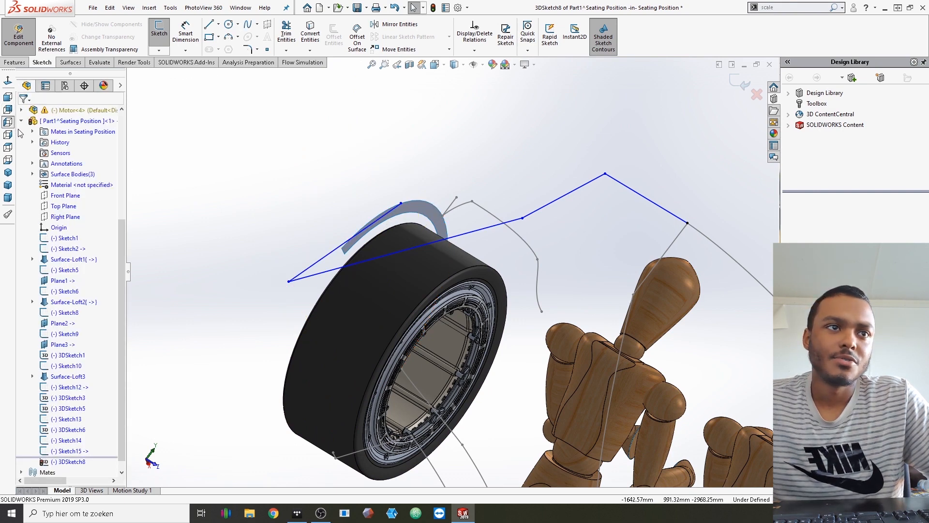
# In the side view, move the outline's low outer corner up and forward to about X -4405 mm, Y 656 mm
pyautogui.click(8, 122)
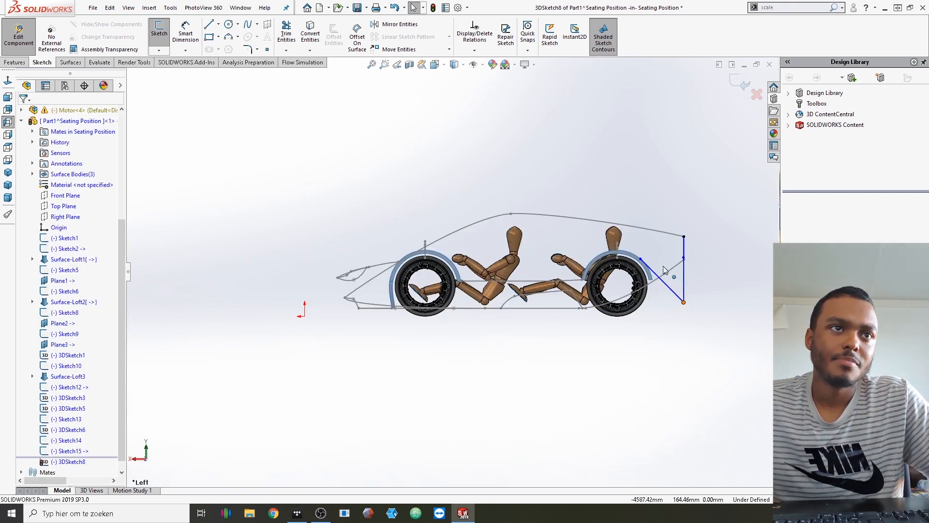
pyautogui.moveTo(669, 260); pyautogui.dragTo(667, 262)
pyautogui.scroll(-5, 666, 263)
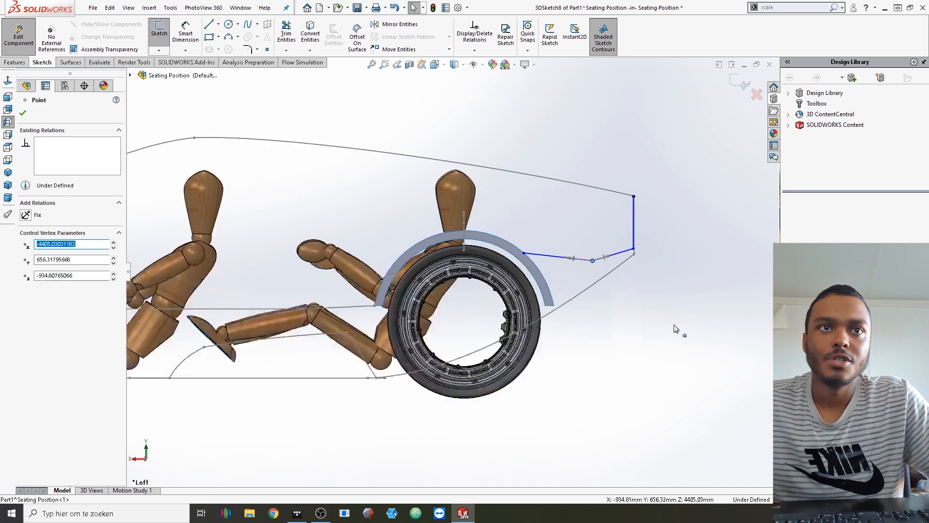
pyautogui.click(673, 324)
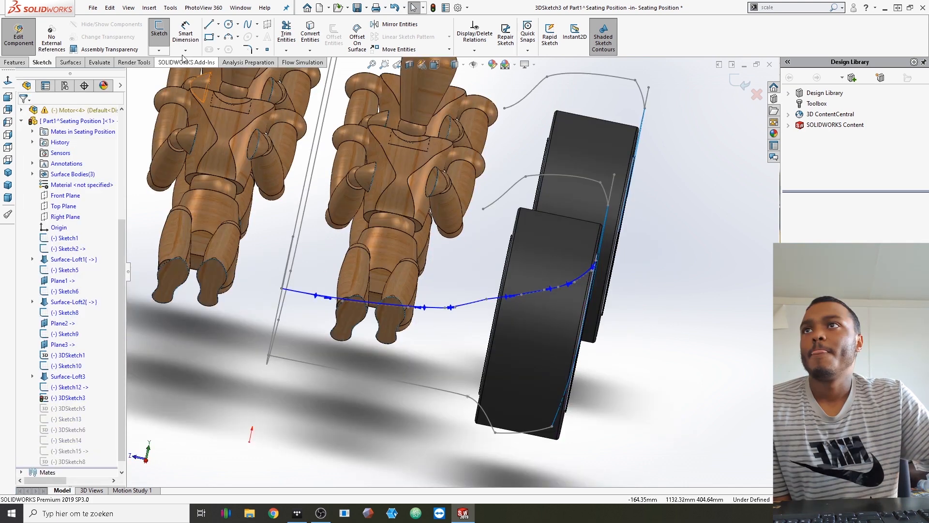
# In a new 3D sketch, draw a four-point spline from the nose curve through both fender curves' inner ends to the rear outline
pyautogui.click(160, 35)
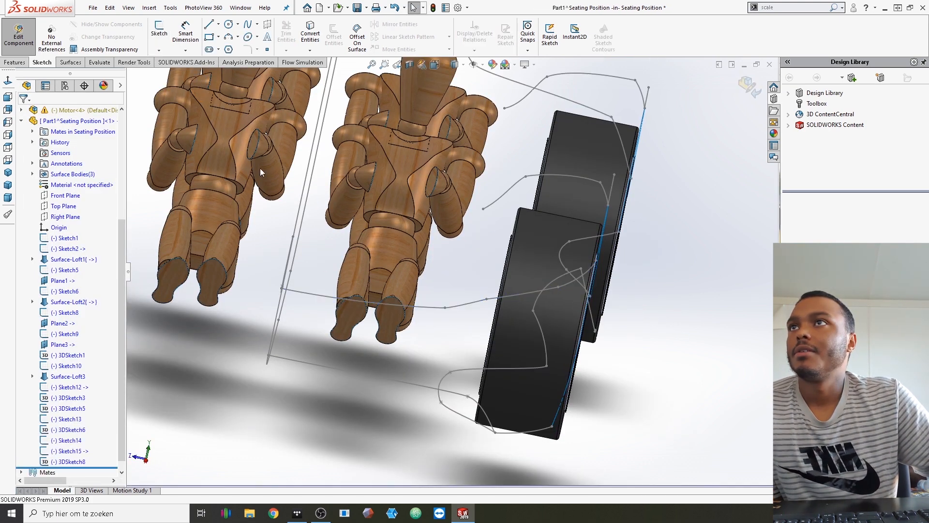
pyautogui.click(248, 25)
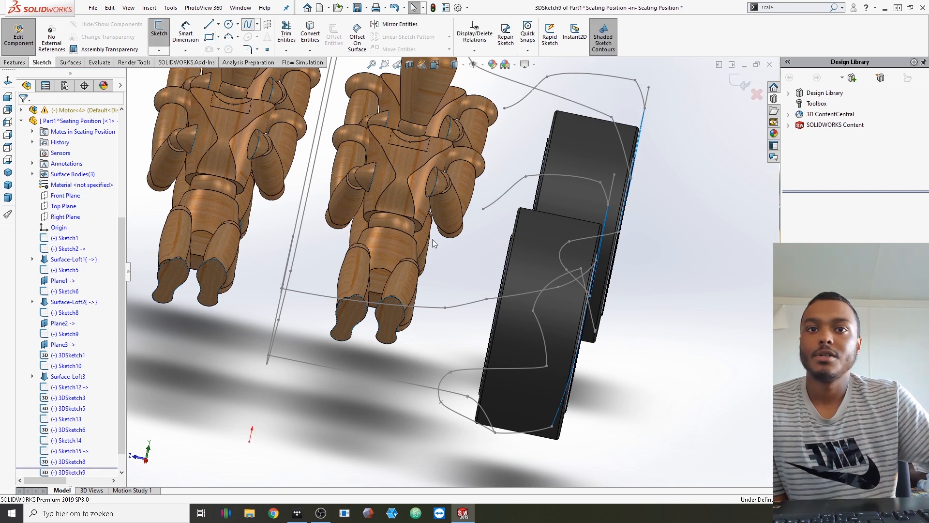
pyautogui.click(445, 308)
pyautogui.click(484, 208)
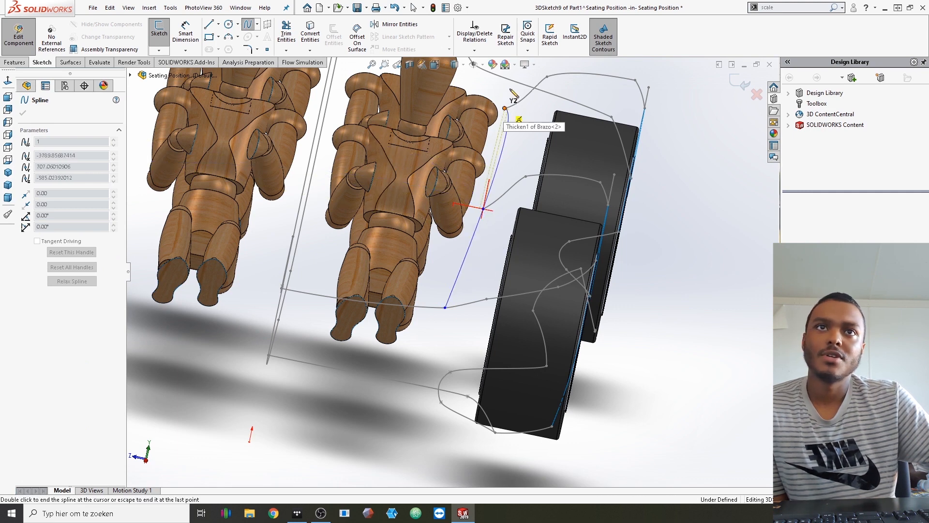
pyautogui.click(504, 108)
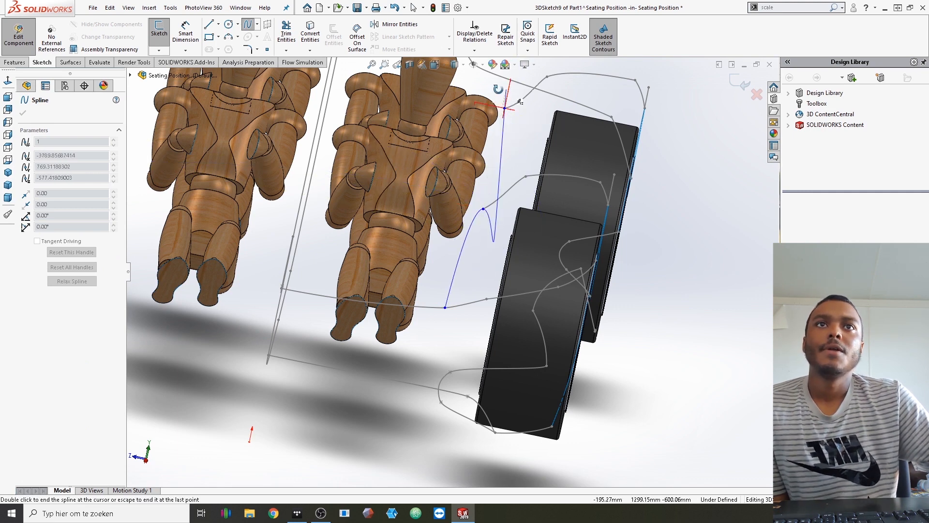
pyautogui.moveTo(498, 89); pyautogui.dragTo(470, 118, button='middle')
pyautogui.scroll(3, 538, 122)
pyautogui.moveTo(525, 129); pyautogui.dragTo(524, 147, button='middle')
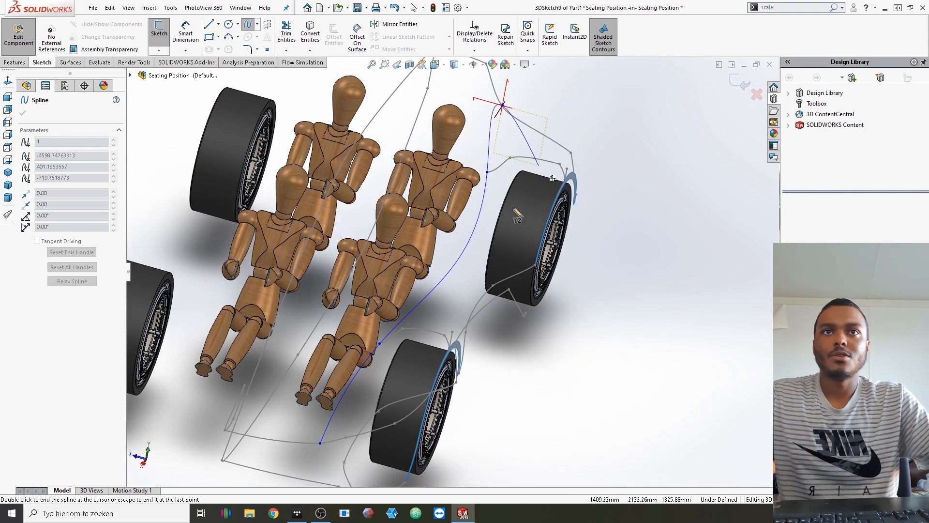
pyautogui.press('Escape')
# Adjust the new spline's tangent handle above the front wheel to an angle of about 178.4°
pyautogui.moveTo(501, 129); pyautogui.dragTo(409, 172, button='middle')
pyautogui.moveTo(438, 255); pyautogui.dragTo(433, 111, button='middle')
pyautogui.scroll(2, 467, 155)
pyautogui.moveTo(467, 155); pyautogui.dragTo(493, 183, button='middle')
pyautogui.moveTo(493, 182); pyautogui.dragTo(488, 173, button='middle')
pyautogui.press('Escape')
pyautogui.click(336, 237)
pyautogui.scroll(-2, 336, 237)
pyautogui.scroll(4, 336, 239)
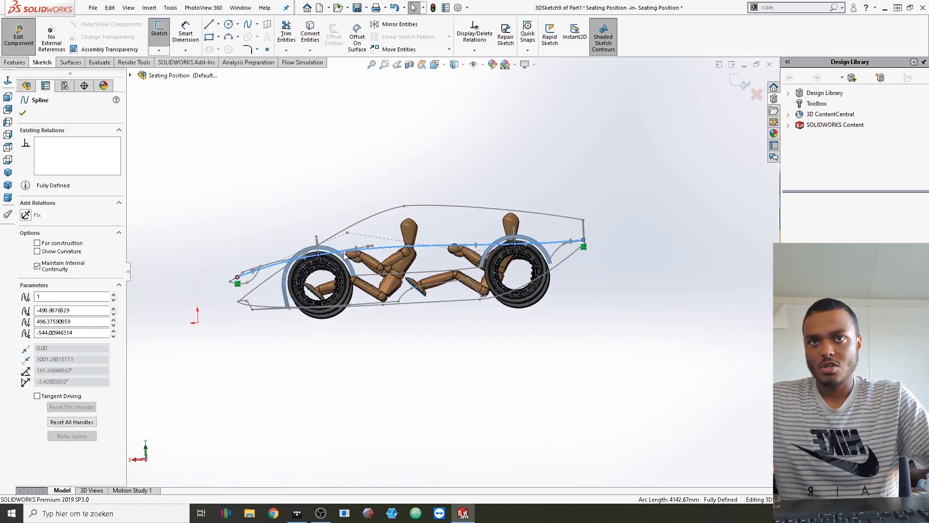
pyautogui.scroll(-2, 379, 270)
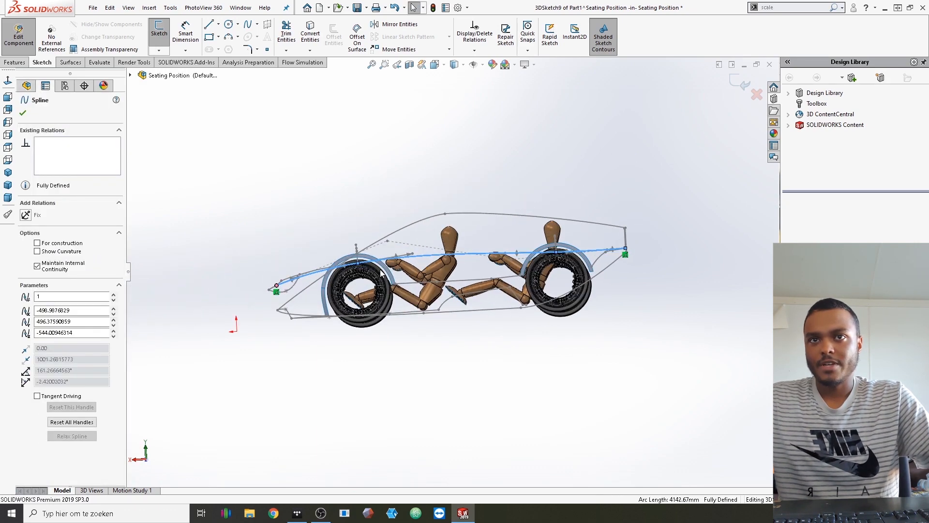
pyautogui.click(407, 259)
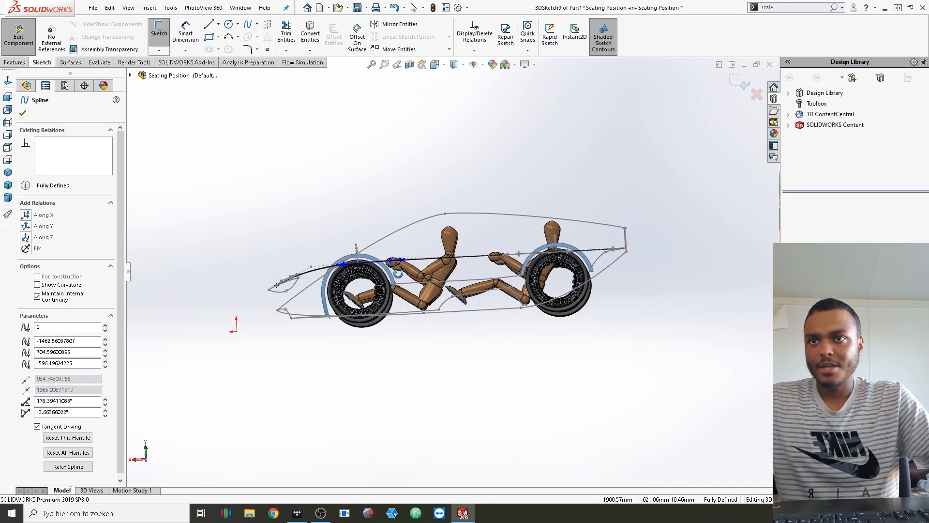
pyautogui.moveTo(398, 273); pyautogui.dragTo(401, 280, button='middle')
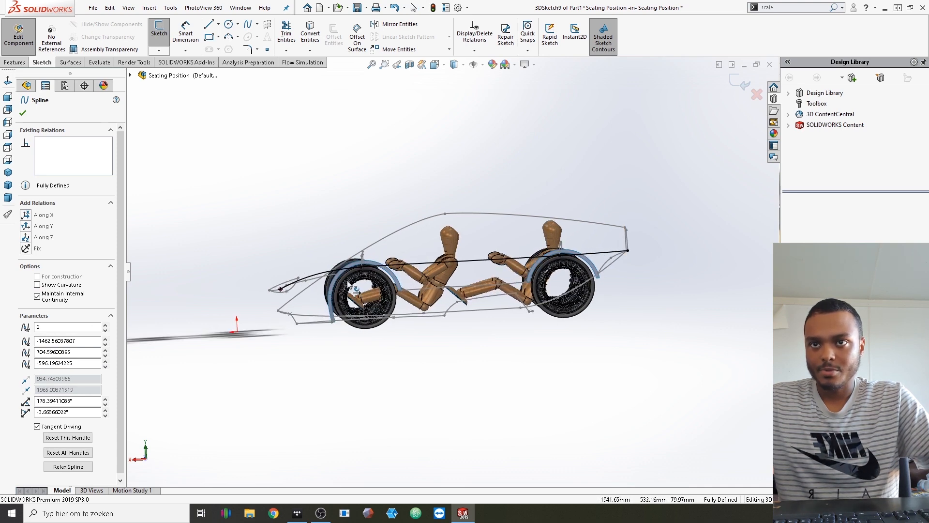
# Rotate the spline's nose-end tangent handle to about 160.3° and finish the 3D sketch
pyautogui.scroll(-5, 348, 283)
pyautogui.click(349, 280)
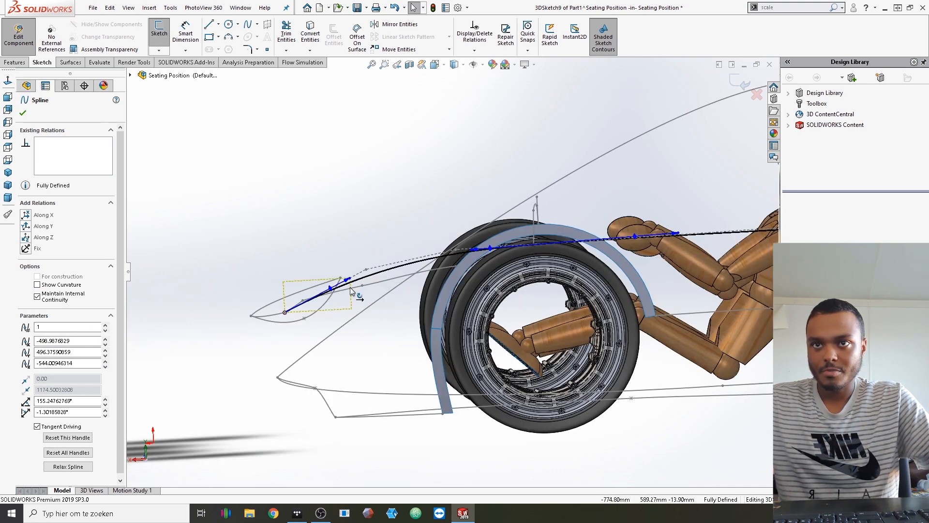
pyautogui.moveTo(348, 280); pyautogui.dragTo(344, 289)
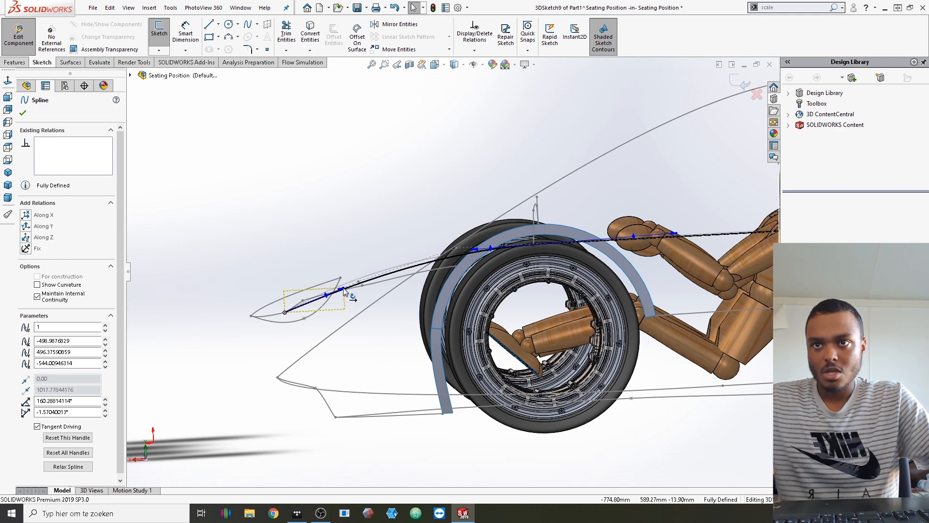
pyautogui.click(323, 257)
pyautogui.scroll(4, 417, 298)
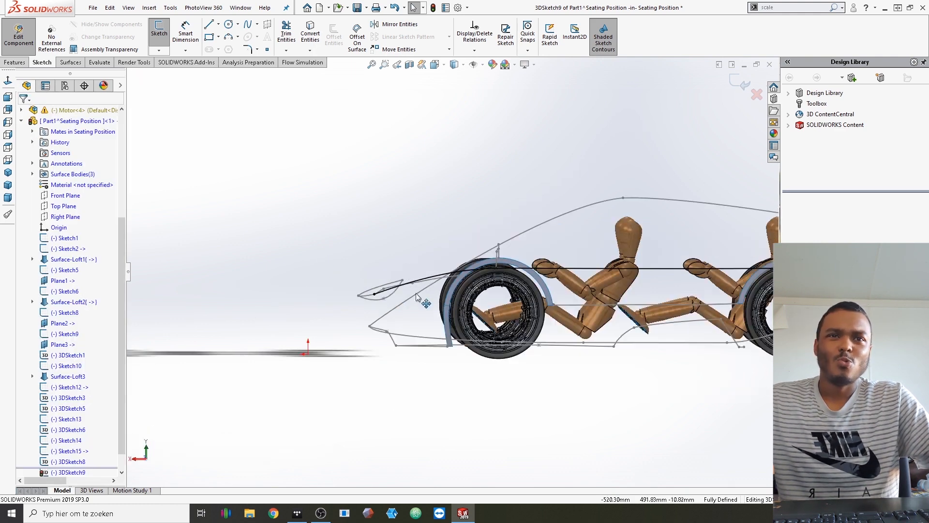
pyautogui.scroll(3, 434, 290)
pyautogui.moveTo(441, 290); pyautogui.dragTo(438, 290, button='middle')
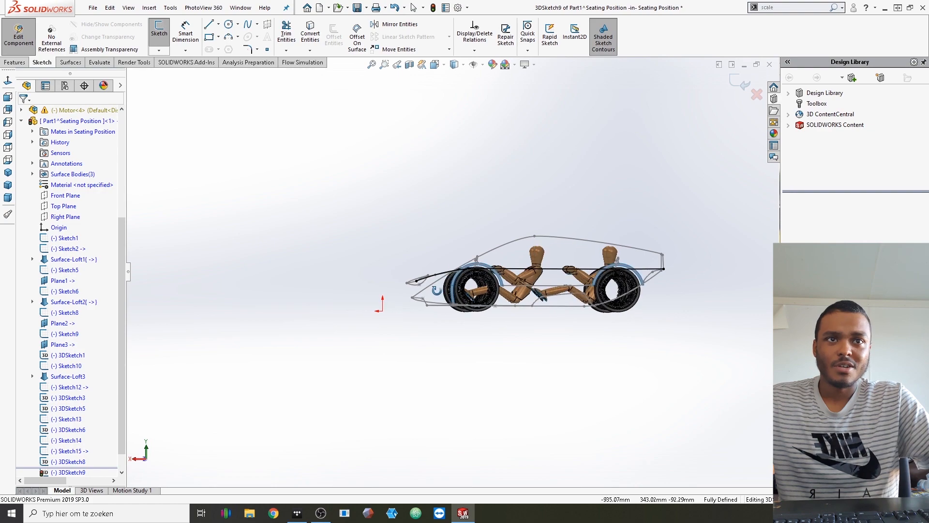
pyautogui.click(461, 270)
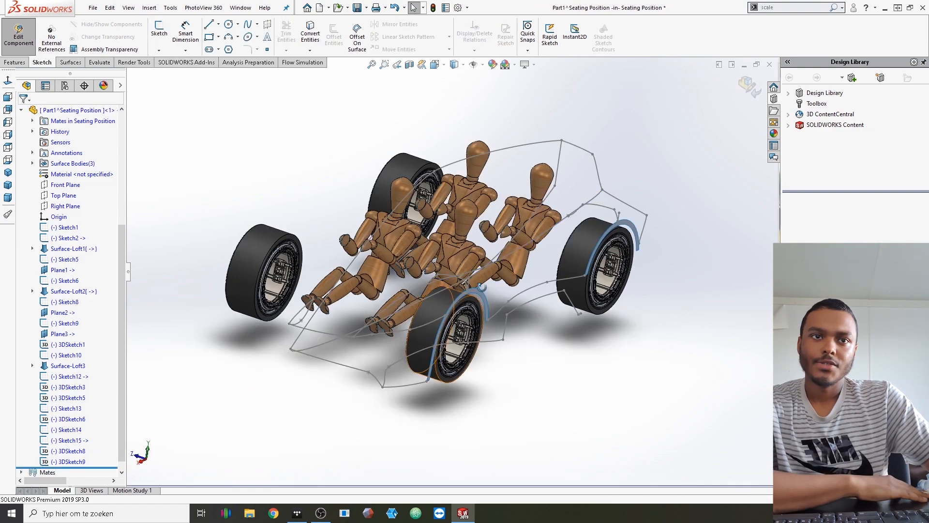
# In another 3D sketch, draw a four-point spline from the nose curve through the second points of both fender curves to the rear outline
pyautogui.moveTo(432, 315)
pyautogui.mouseDown(button='middle')
pyautogui.moveTo(482, 325)
pyautogui.moveTo(484, 345)
pyautogui.moveTo(520, 330)
pyautogui.moveTo(545, 295)
pyautogui.moveTo(512, 317)
pyautogui.moveTo(516, 330)
pyautogui.moveTo(468, 317)
pyautogui.moveTo(523, 334)
pyautogui.mouseUp(button='middle')
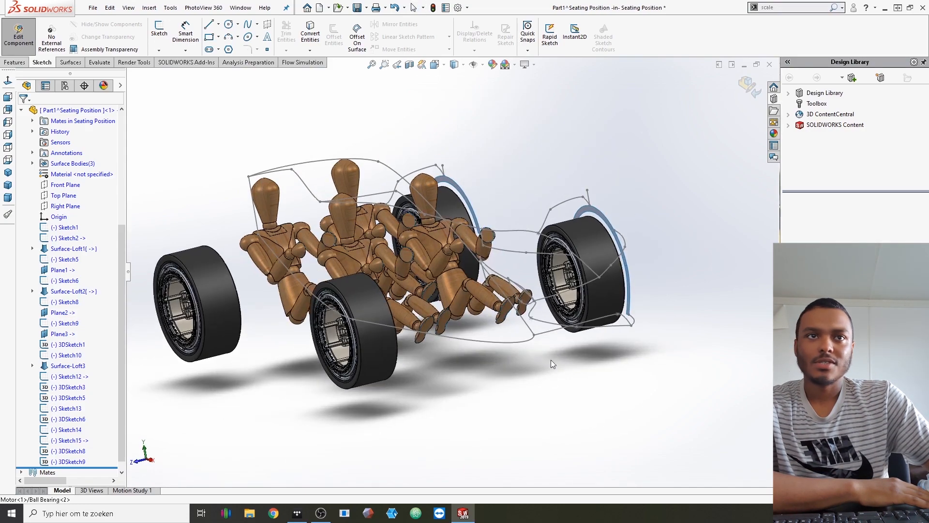
pyautogui.scroll(-2, 576, 250)
pyautogui.middleClick(576, 250)
pyautogui.moveTo(575, 250); pyautogui.dragTo(546, 255, button='middle')
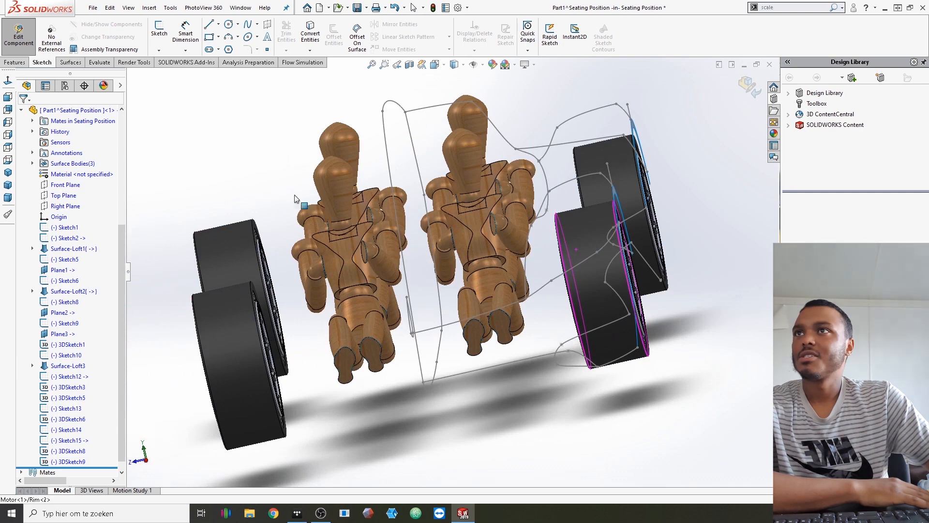
pyautogui.click(158, 50)
pyautogui.click(177, 73)
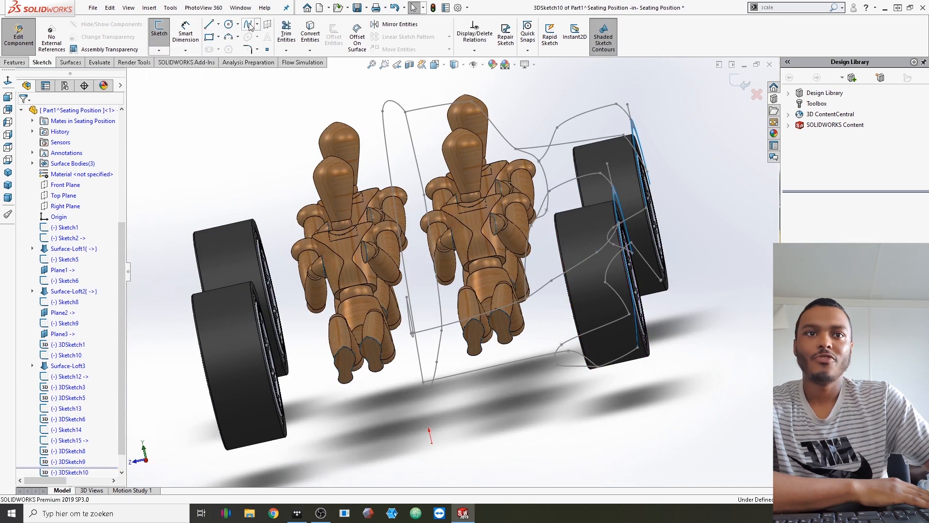
pyautogui.click(248, 24)
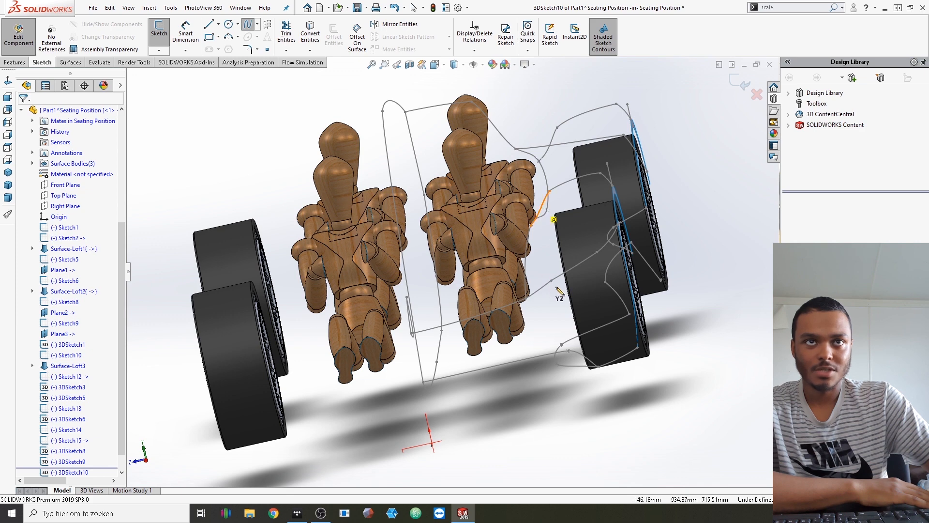
pyautogui.click(551, 280)
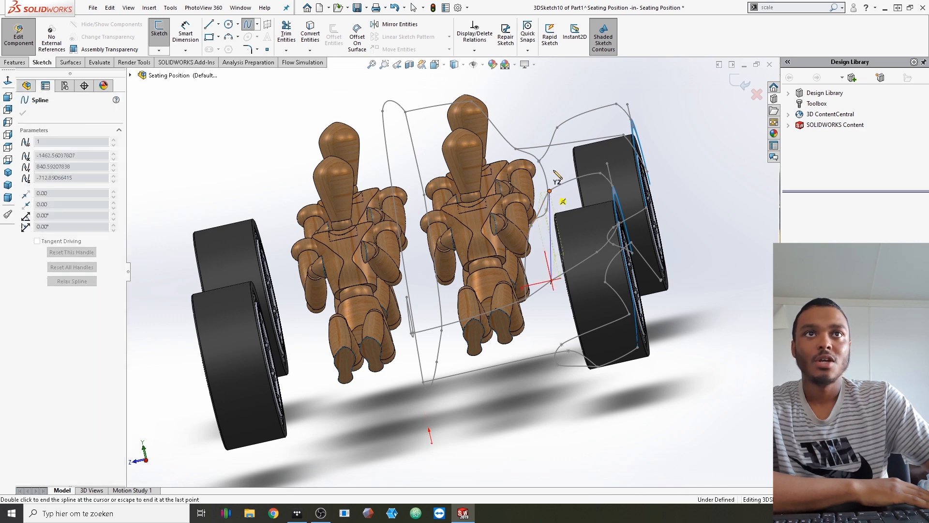
pyautogui.scroll(-5, 562, 137)
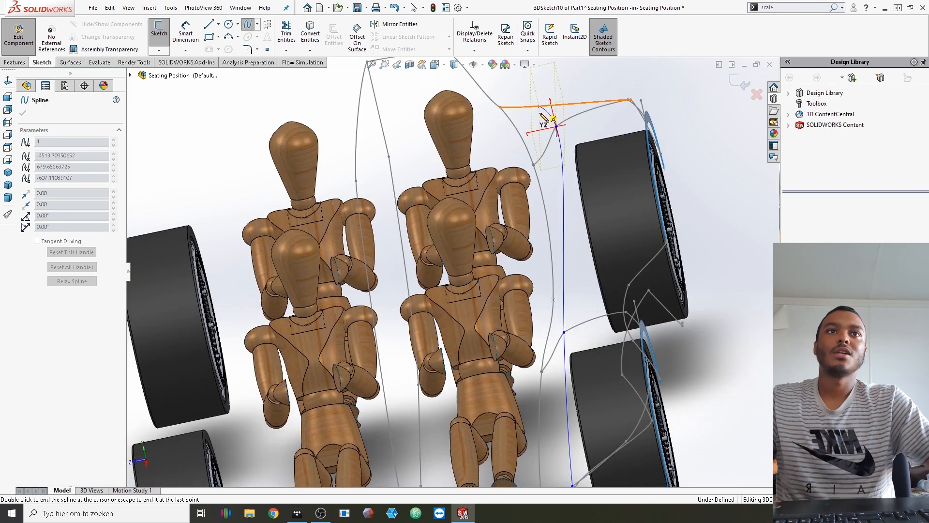
pyautogui.doubleClick(541, 120)
# Add a tangency control to the upper spline near the front mannequin and lower it to about X -2303 mm, Y 716 mm
pyautogui.moveTo(568, 130); pyautogui.dragTo(576, 167, button='middle')
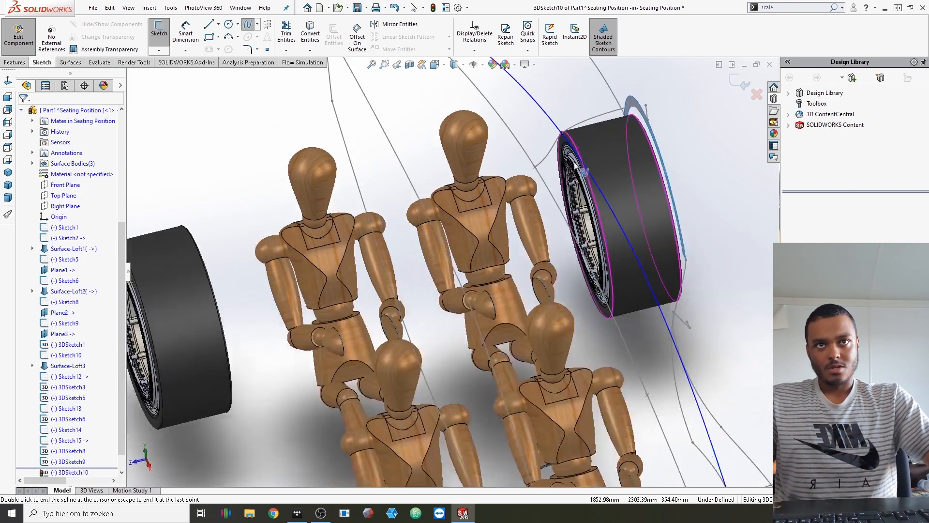
pyautogui.scroll(2, 471, 160)
pyautogui.moveTo(438, 228); pyautogui.dragTo(468, 179, button='middle')
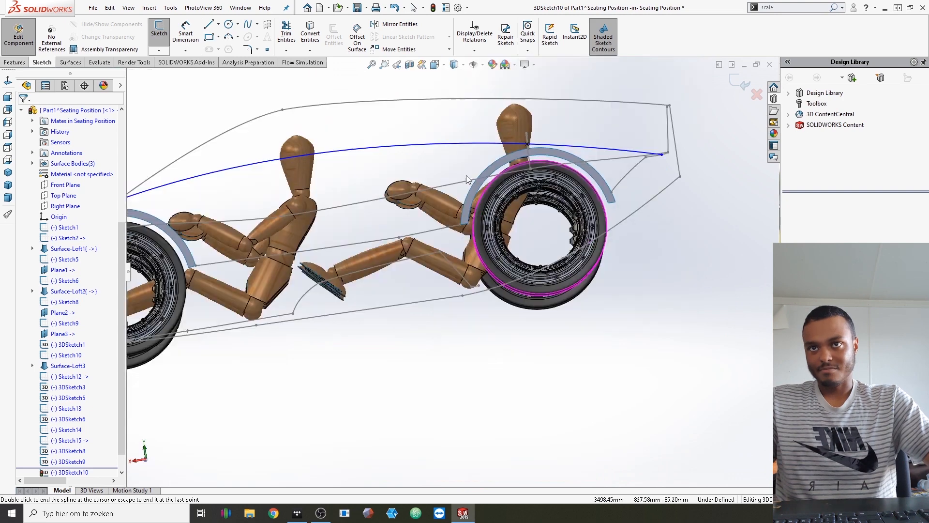
pyautogui.scroll(3, 412, 196)
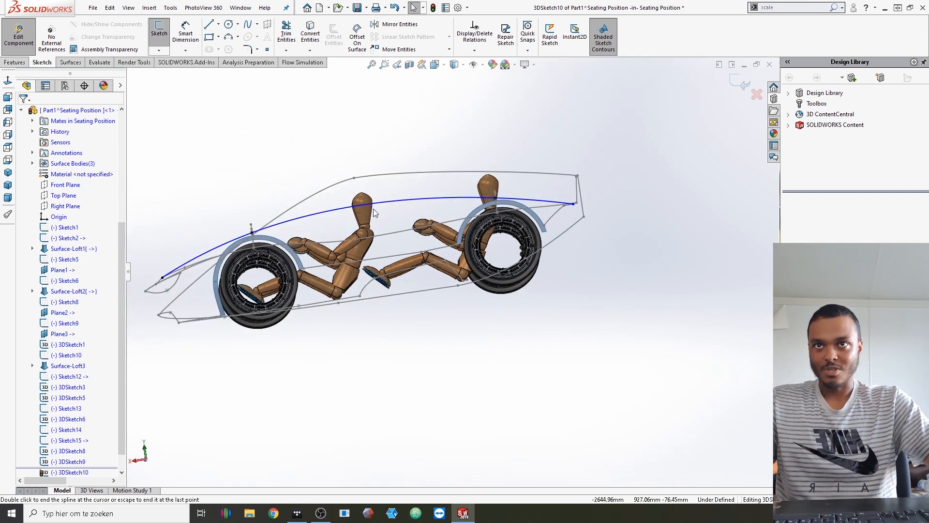
pyautogui.rightClick(369, 204)
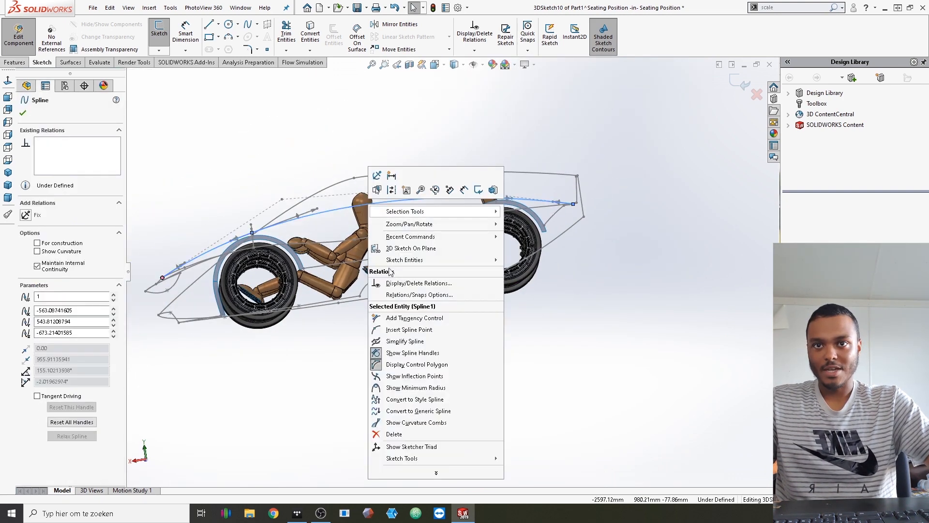
pyautogui.click(391, 318)
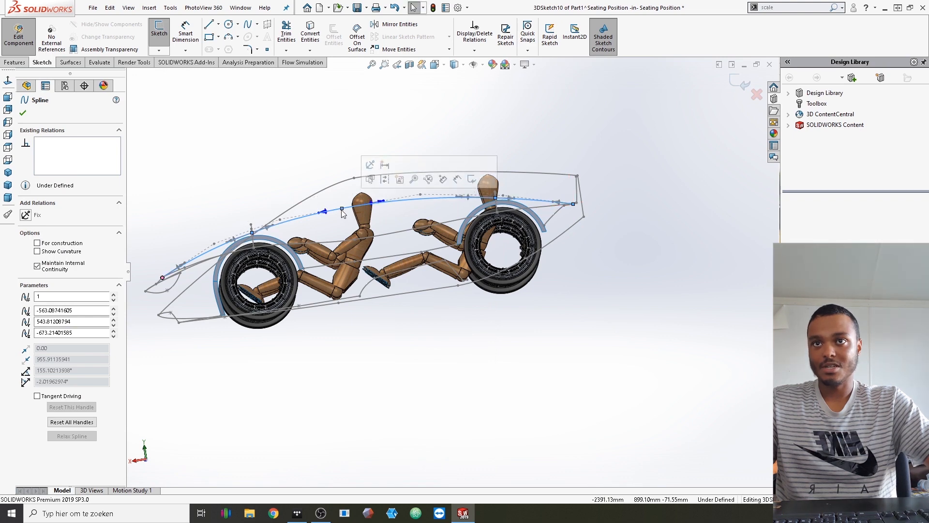
pyautogui.click(342, 212)
pyautogui.moveTo(342, 211); pyautogui.dragTo(342, 233)
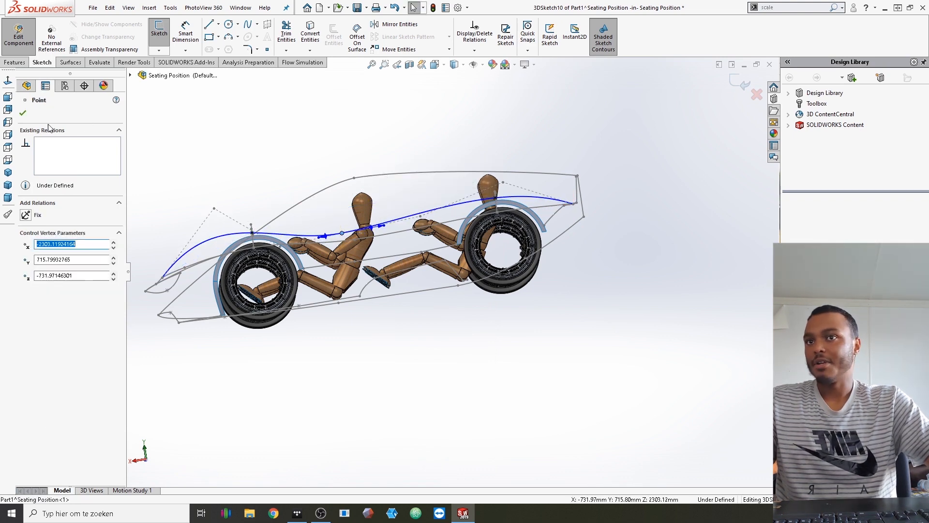
# In the left view, level the tangent handle above the front wheel to about -179.7° and move the nose-side control vertex to about X -688 mm, Y 609 mm
pyautogui.click(8, 122)
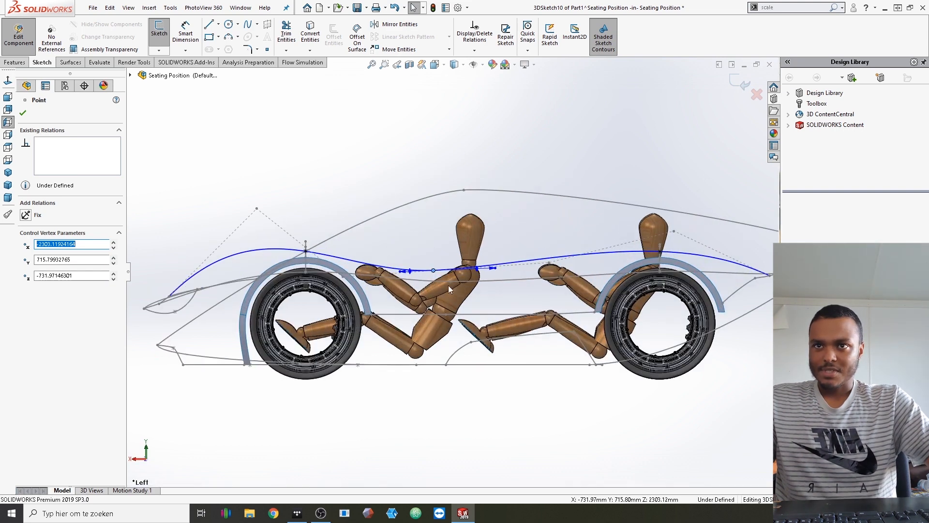
pyautogui.scroll(2, 448, 286)
pyautogui.scroll(-4, 358, 265)
pyautogui.click(350, 260)
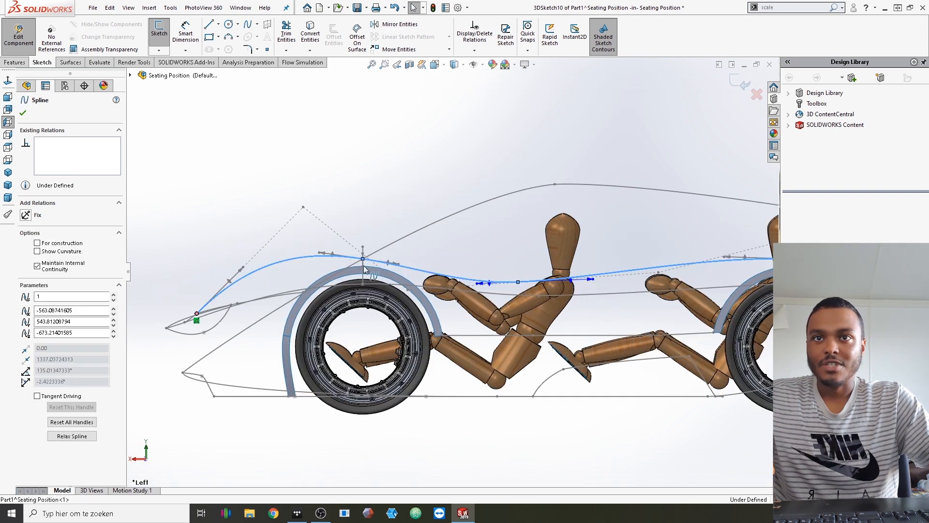
pyautogui.scroll(-1, 338, 261)
pyautogui.moveTo(415, 266); pyautogui.dragTo(414, 260)
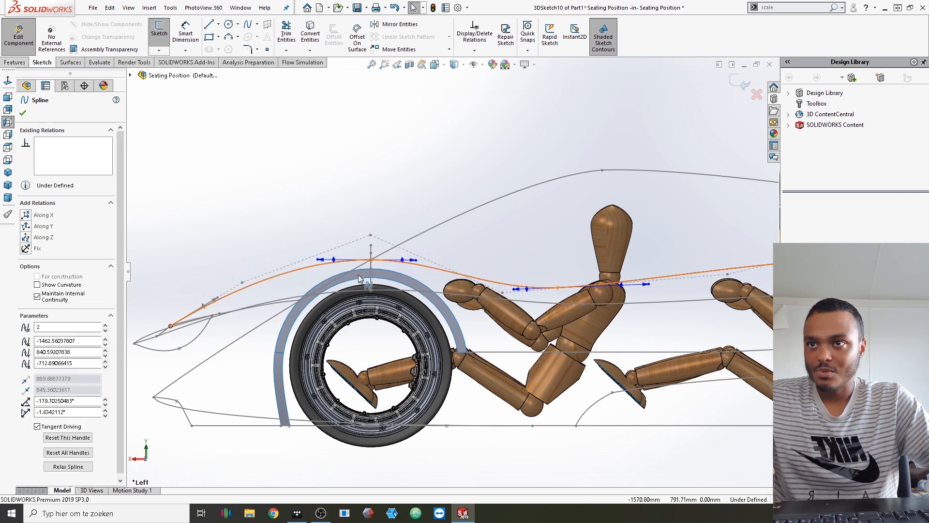
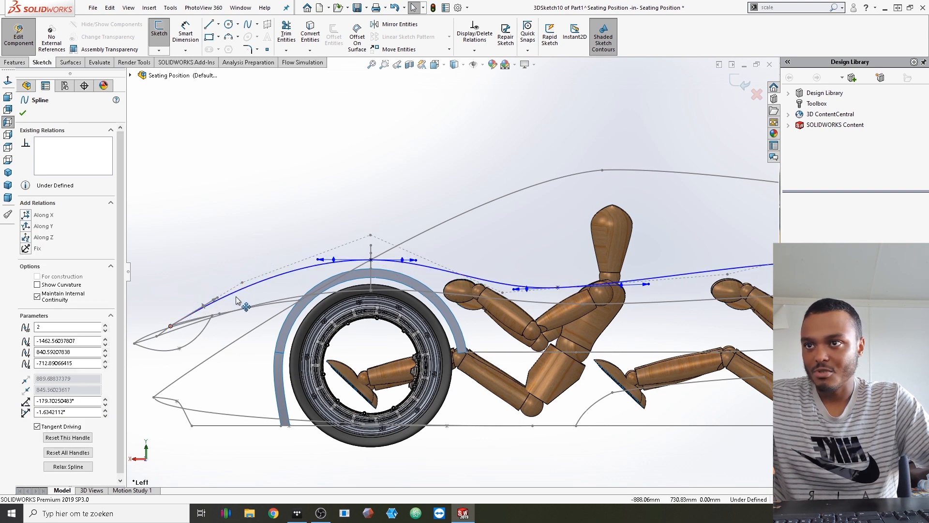
pyautogui.moveTo(236, 298); pyautogui.dragTo(199, 314)
pyautogui.scroll(5, 265, 302)
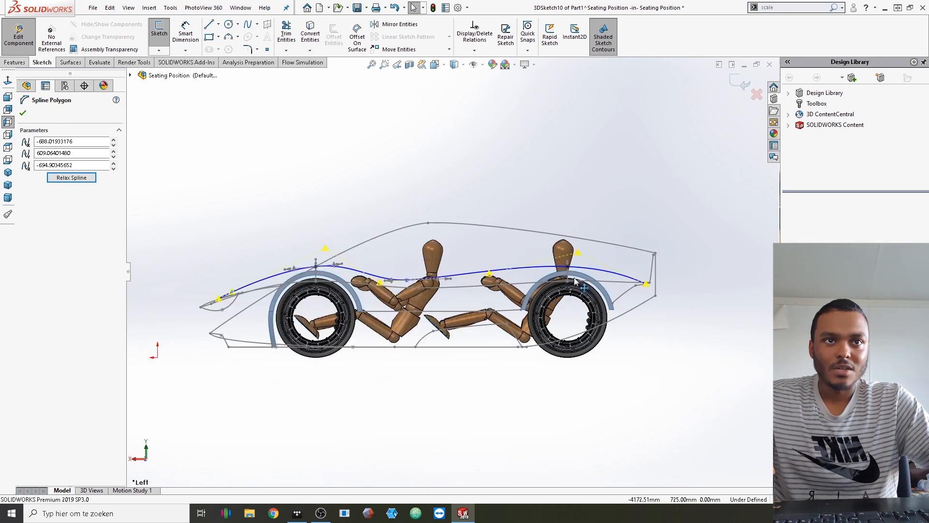
# Rotate the tangent handle at the upper spline's rear end to about -163.1°
pyautogui.scroll(-2, 575, 280)
pyautogui.click(592, 271)
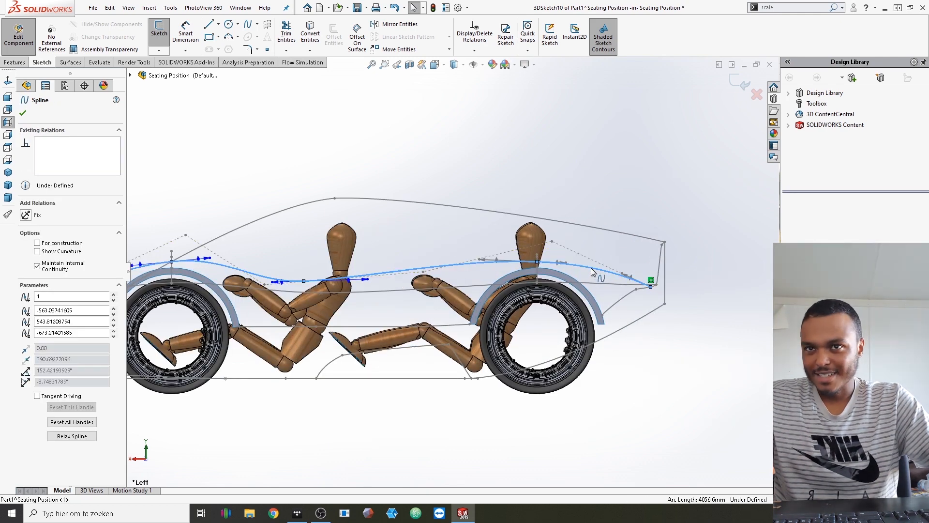
pyautogui.scroll(6, 412, 274)
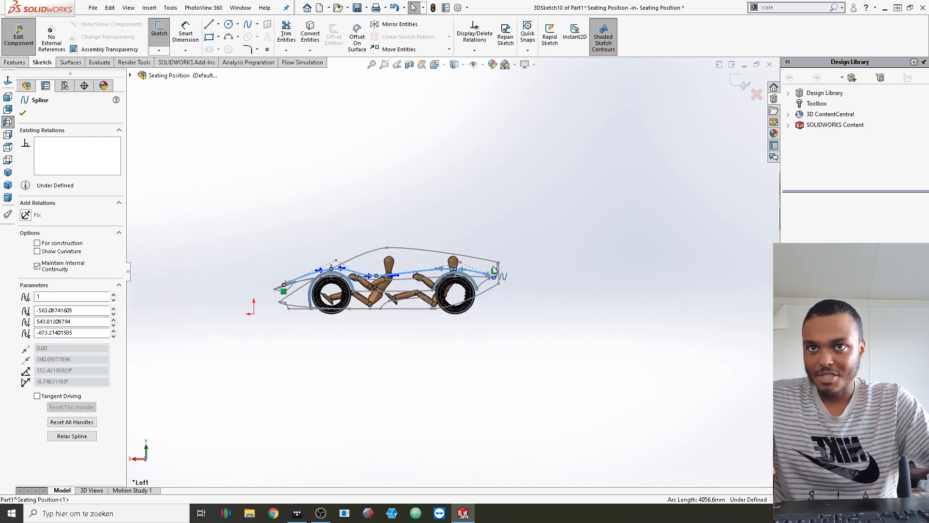
pyautogui.scroll(-2, 493, 270)
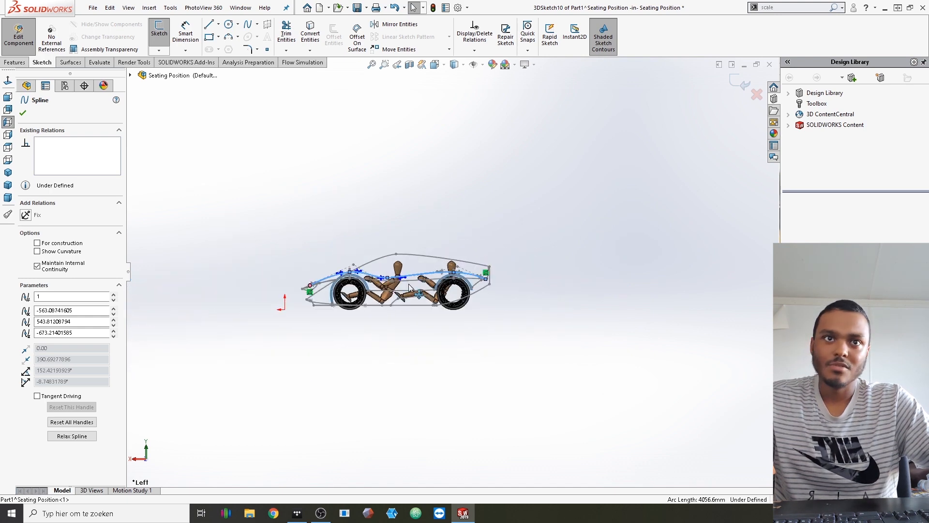
pyautogui.scroll(-6, 407, 278)
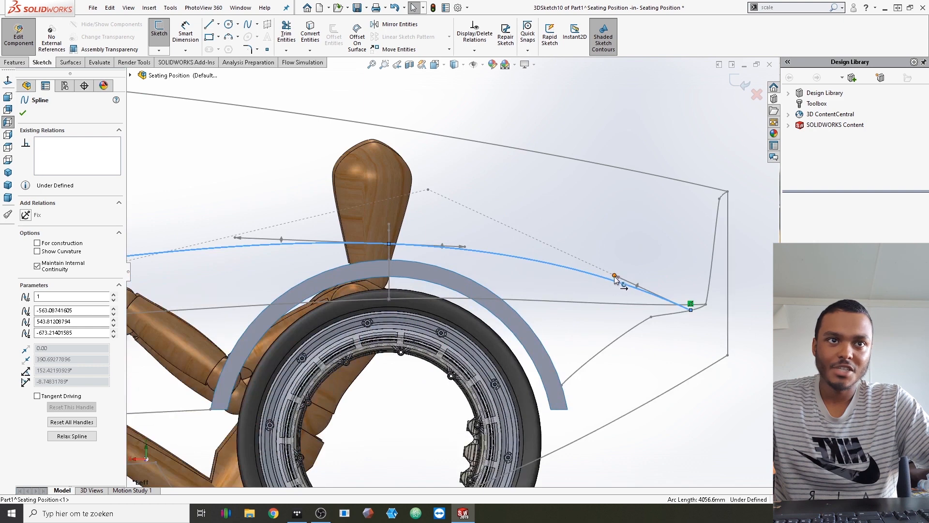
pyautogui.moveTo(614, 277); pyautogui.dragTo(617, 289)
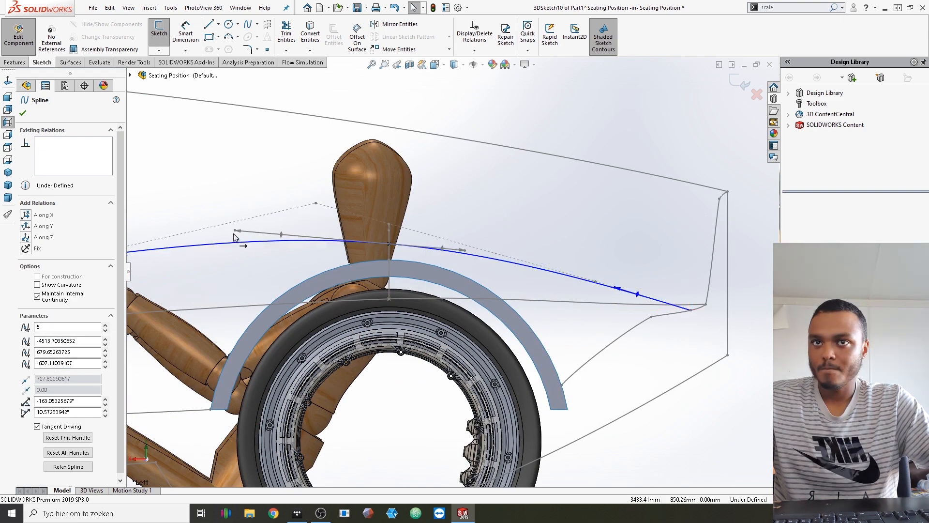
# Level the upper spline's tangent handle above the rear wheel to about 179.9° and deselect it
pyautogui.moveTo(236, 232); pyautogui.dragTo(242, 246)
pyautogui.scroll(9, 542, 249)
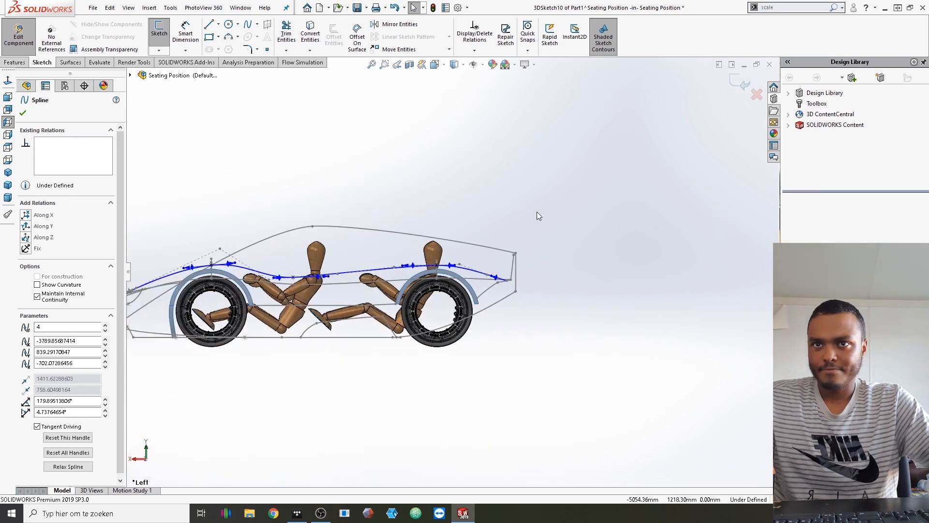
pyautogui.click(530, 233)
pyautogui.scroll(3, 530, 232)
pyautogui.scroll(-4, 480, 254)
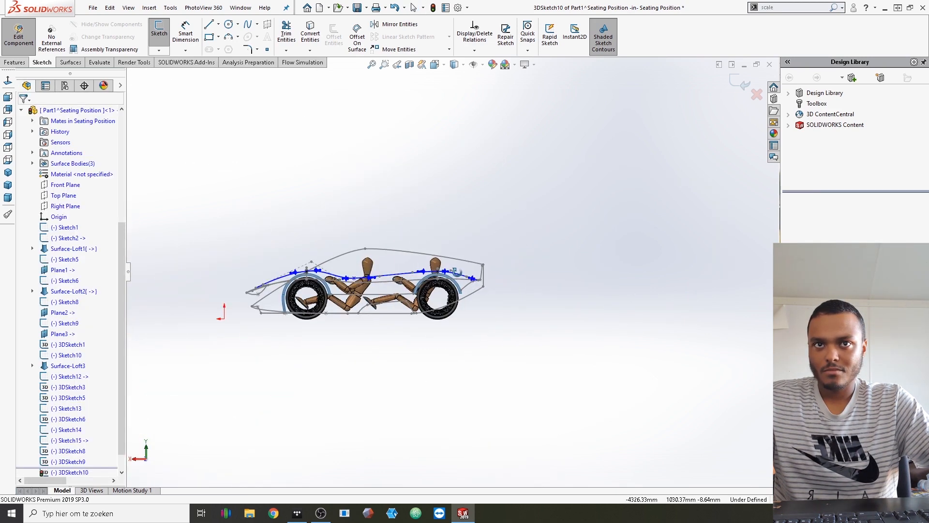
# In the top view, move the spline's middle point beside the front mannequin inward to about Z -671 mm
pyautogui.moveTo(539, 280); pyautogui.dragTo(522, 307, button='middle')
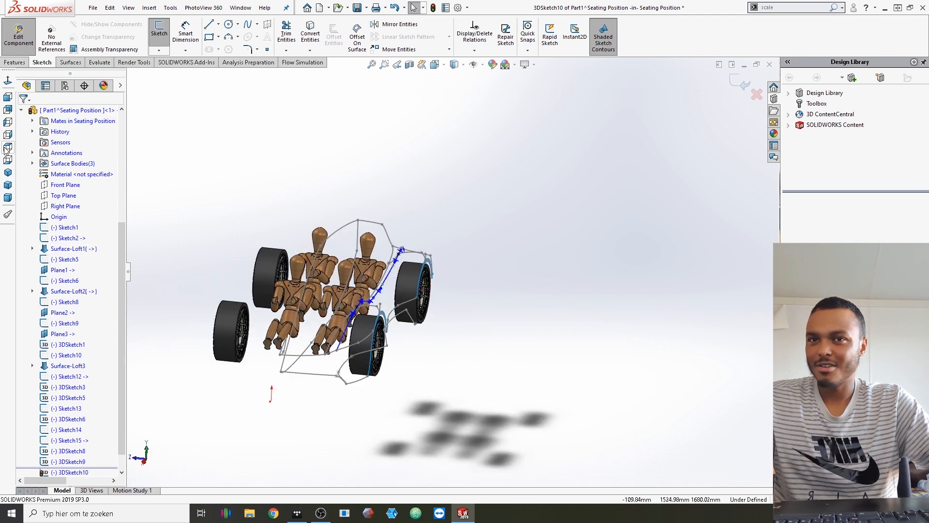
pyautogui.hotkey('ctrl', '5')
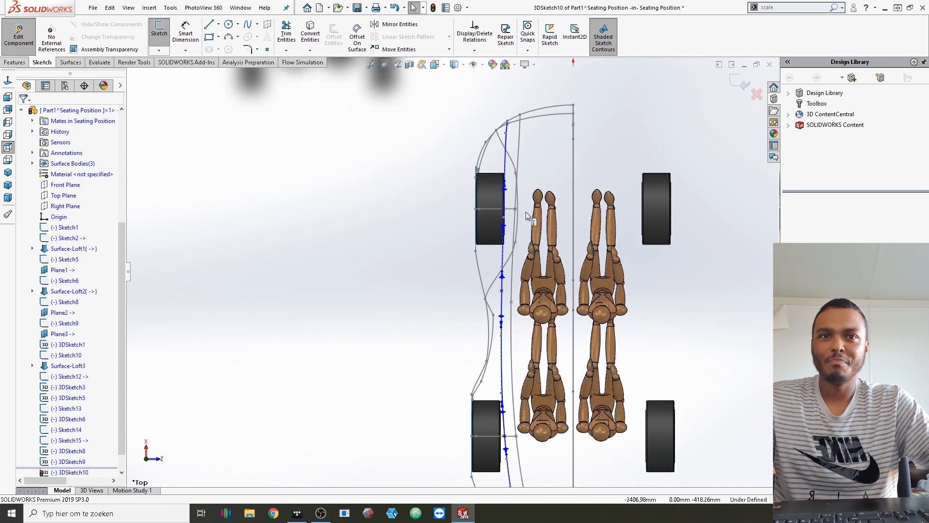
pyautogui.scroll(-2, 519, 215)
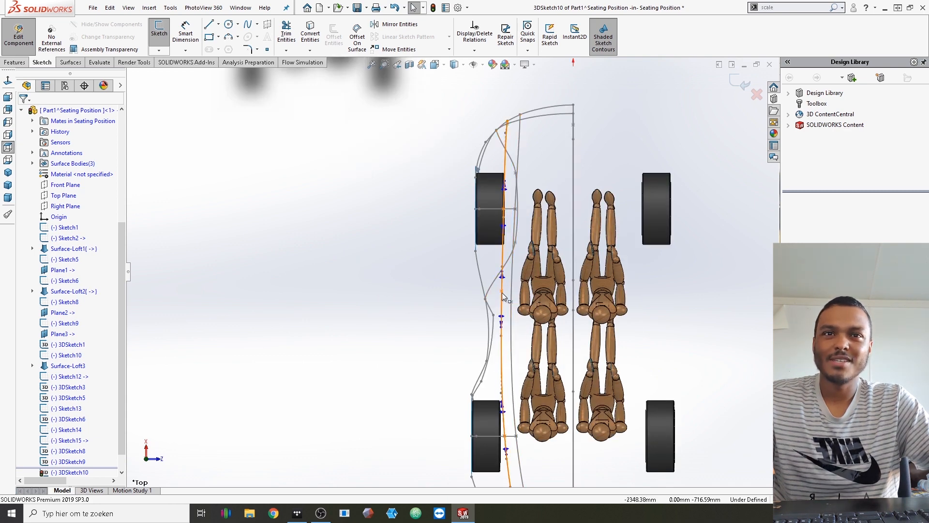
pyautogui.scroll(-2, 503, 295)
pyautogui.moveTo(488, 285); pyautogui.dragTo(502, 288)
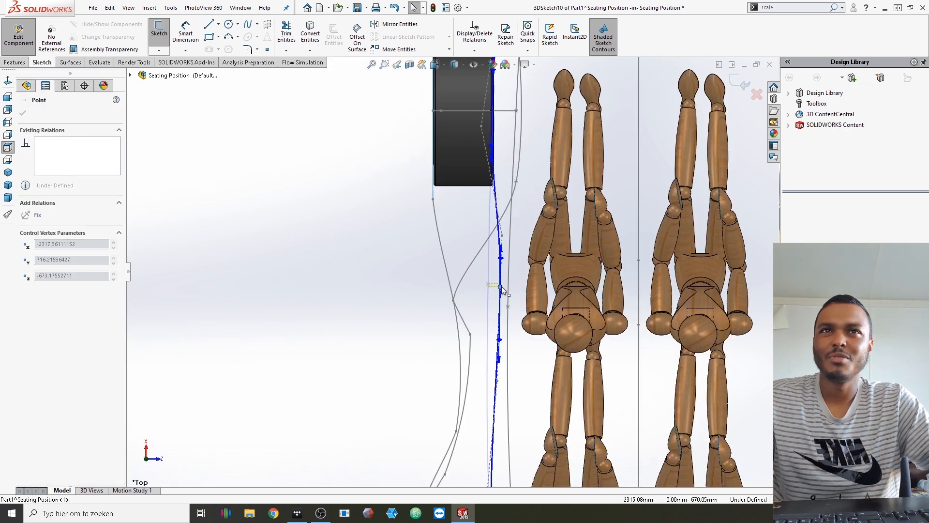
pyautogui.scroll(5, 502, 288)
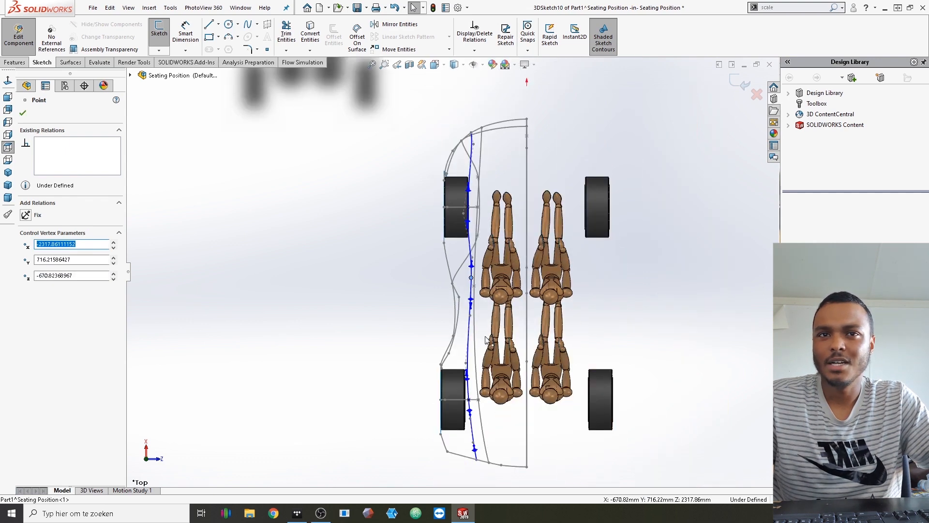
# Move the spline's control vertex just ahead of the rear wheel to about X -3359 mm, Z -709 mm
pyautogui.scroll(-3, 468, 291)
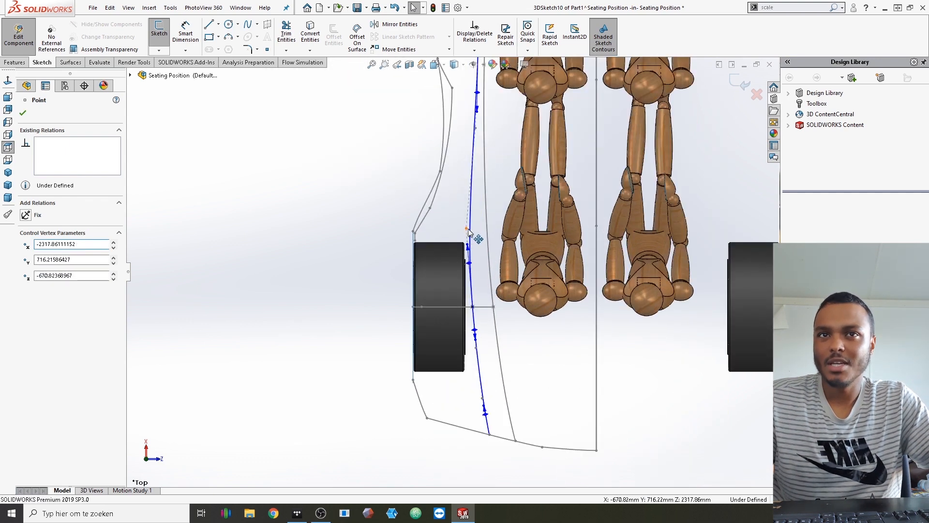
pyautogui.click(470, 231)
pyautogui.moveTo(469, 232); pyautogui.dragTo(471, 235)
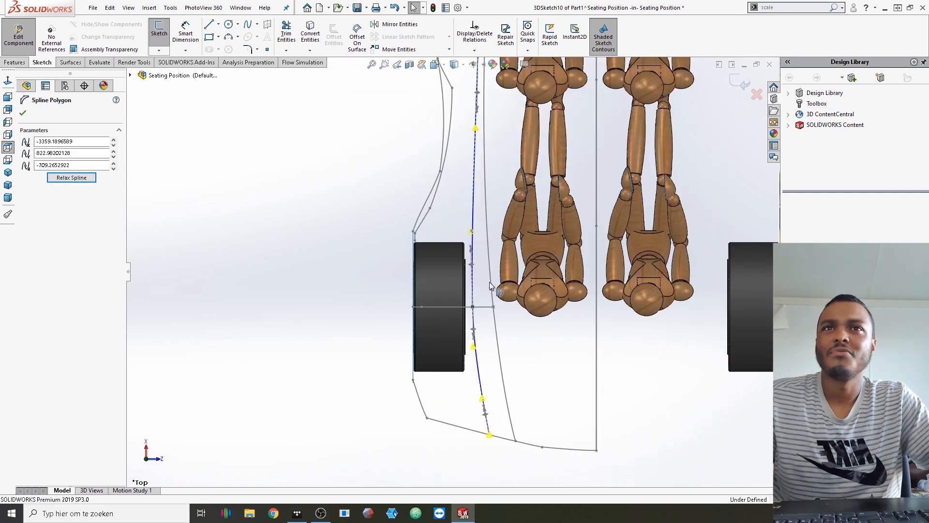
pyautogui.scroll(6, 441, 257)
pyautogui.click(399, 190)
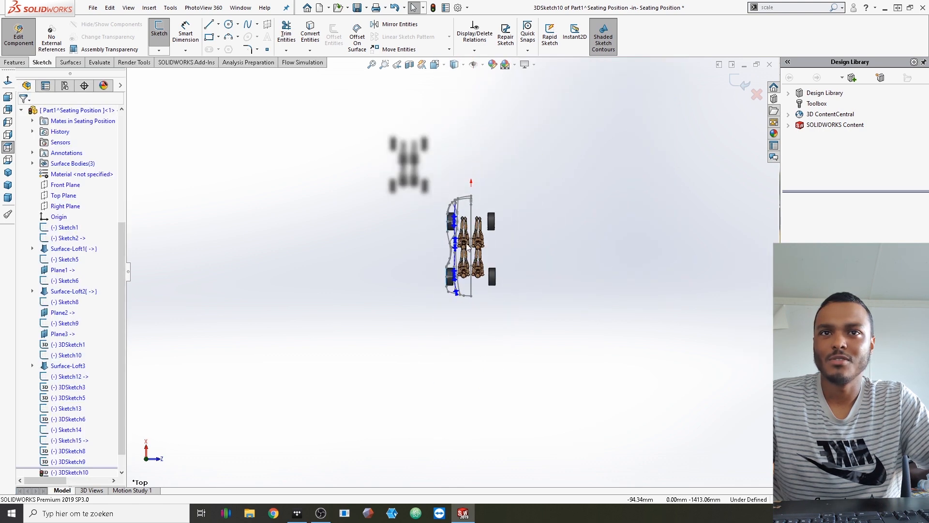
# Move the nose-side control vertex in the top view to about X -722 mm, Z -685 mm
pyautogui.scroll(-6, 393, 179)
pyautogui.scroll(-5, 483, 152)
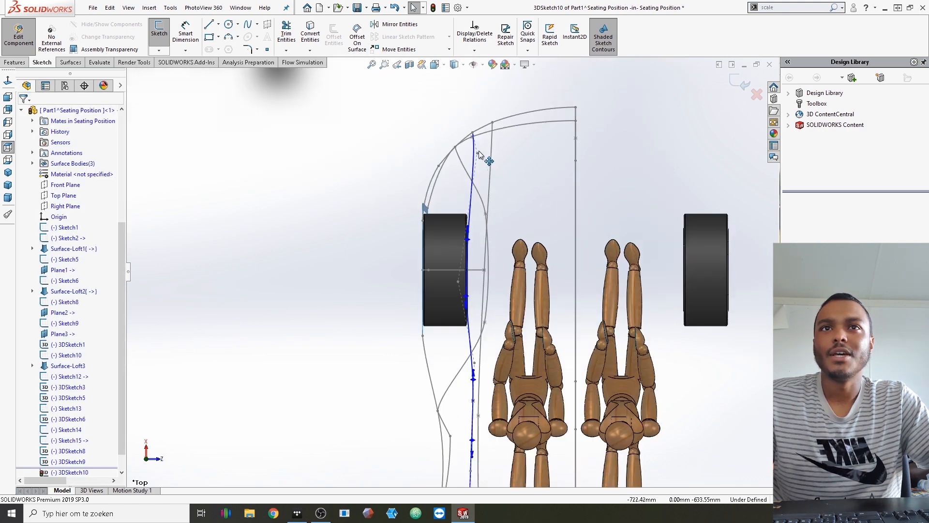
pyautogui.moveTo(471, 176); pyautogui.dragTo(460, 184)
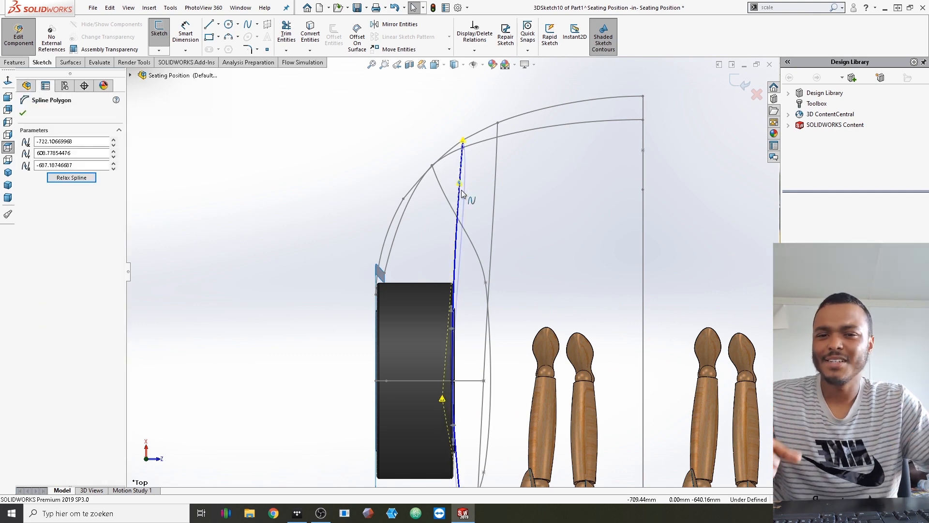
pyautogui.scroll(3, 465, 189)
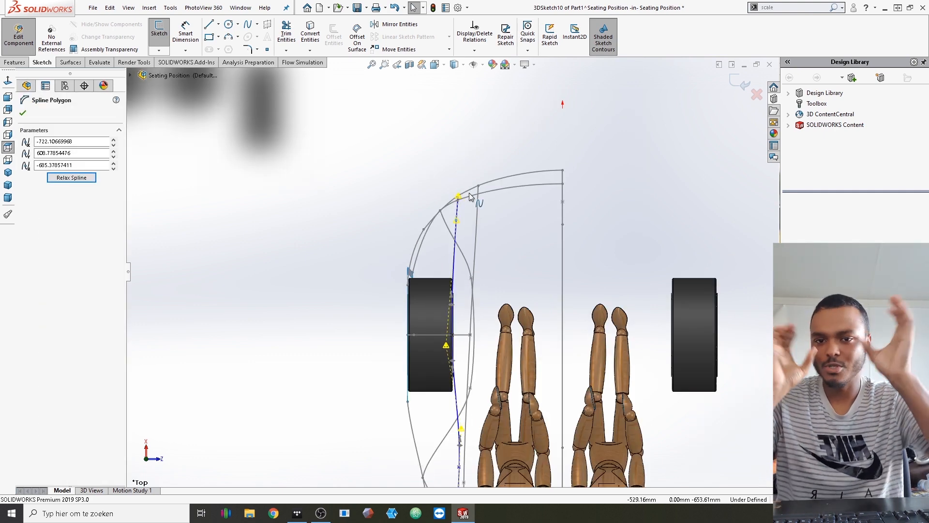
pyautogui.scroll(6, 496, 248)
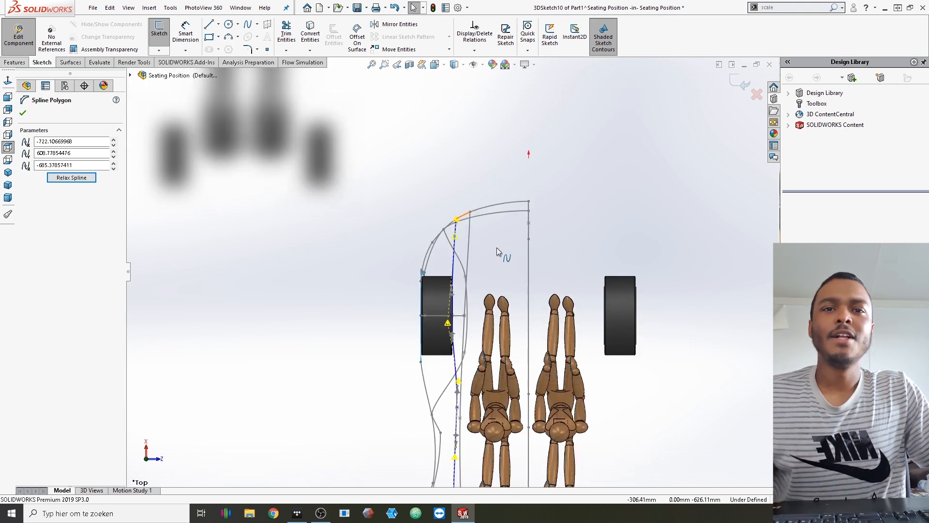
# Slide the spline's rear end outward along the rear outline and move its neighbouring control vertex to about X -4296 mm, Z -751 mm
pyautogui.scroll(-2, 449, 348)
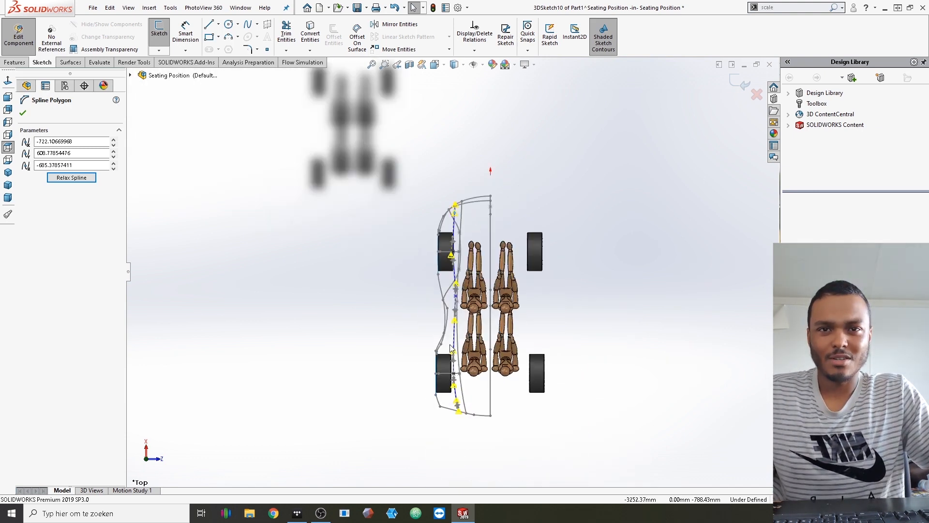
pyautogui.scroll(4, 454, 348)
pyautogui.scroll(-3, 458, 365)
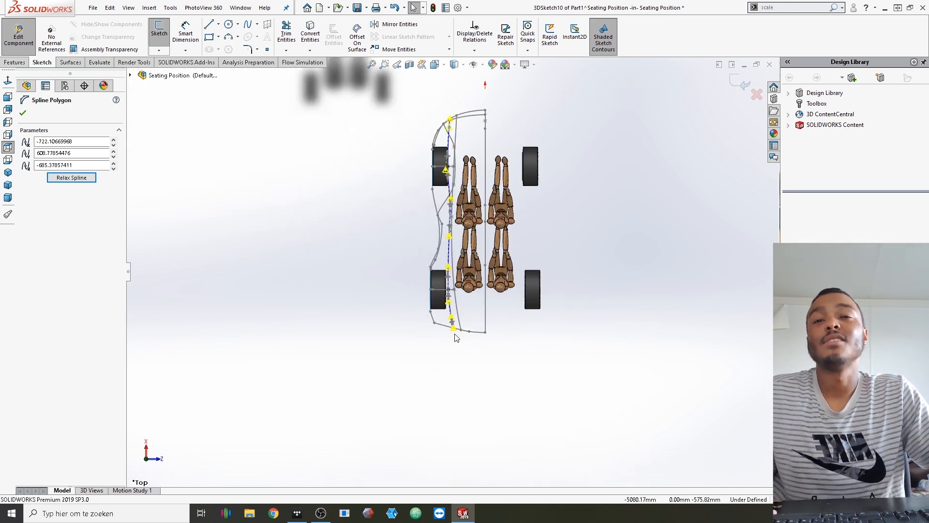
pyautogui.scroll(-4, 453, 310)
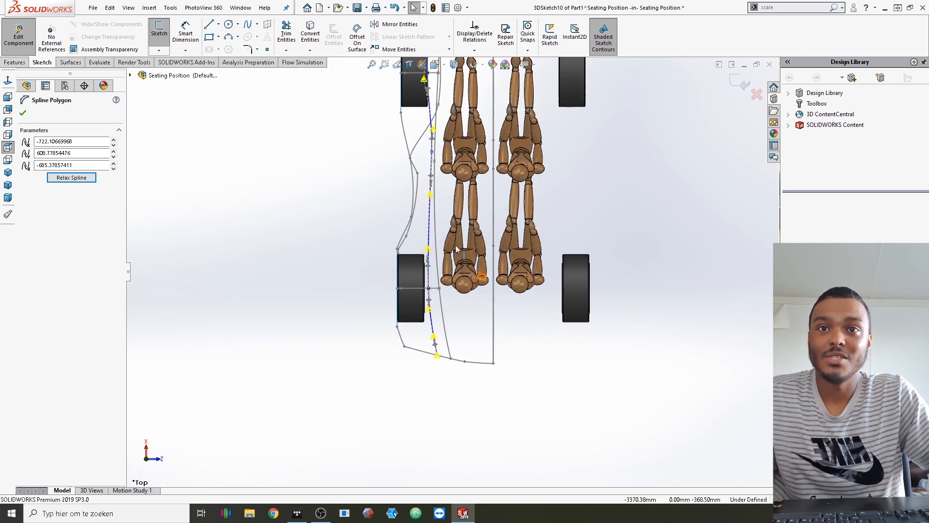
pyautogui.scroll(-2, 447, 338)
pyautogui.moveTo(451, 337); pyautogui.dragTo(420, 297)
pyautogui.scroll(2, 436, 164)
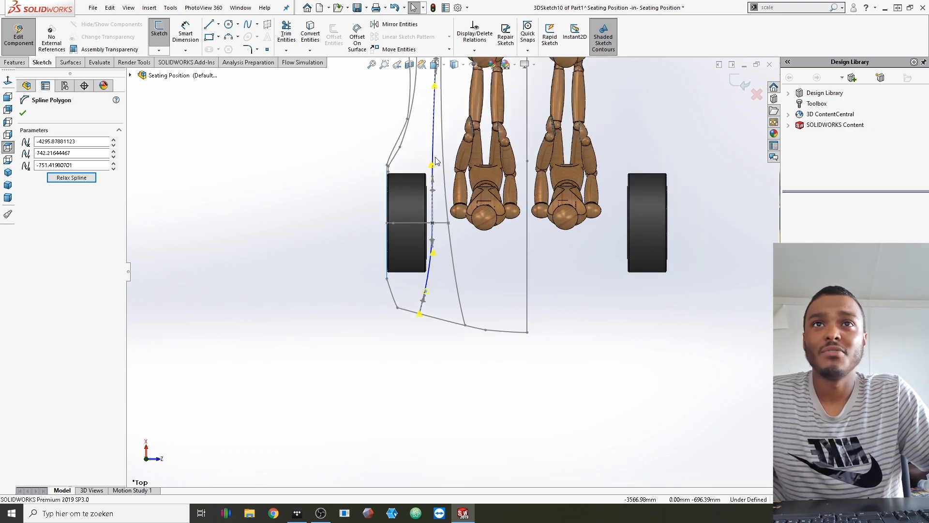
# Examine the reshaped upper spline against the wheels, fender curves and body outline from several angles
pyautogui.scroll(6, 440, 174)
pyautogui.moveTo(447, 126); pyautogui.dragTo(588, 116, button='middle')
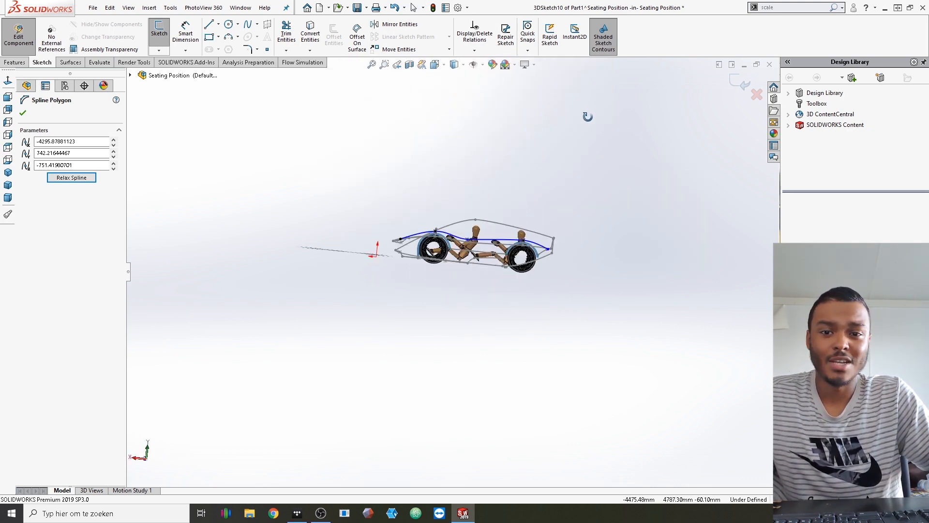
pyautogui.moveTo(594, 150); pyautogui.dragTo(504, 291, button='middle')
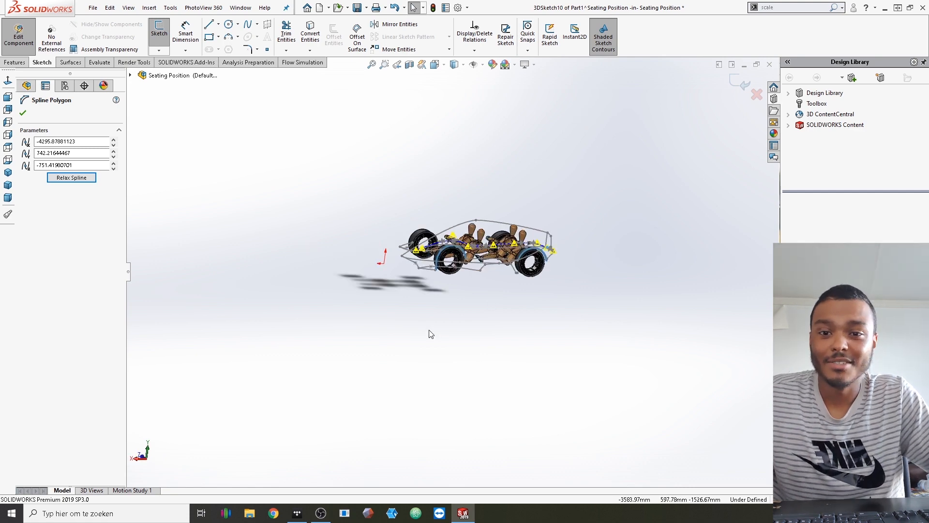
pyautogui.scroll(-5, 461, 235)
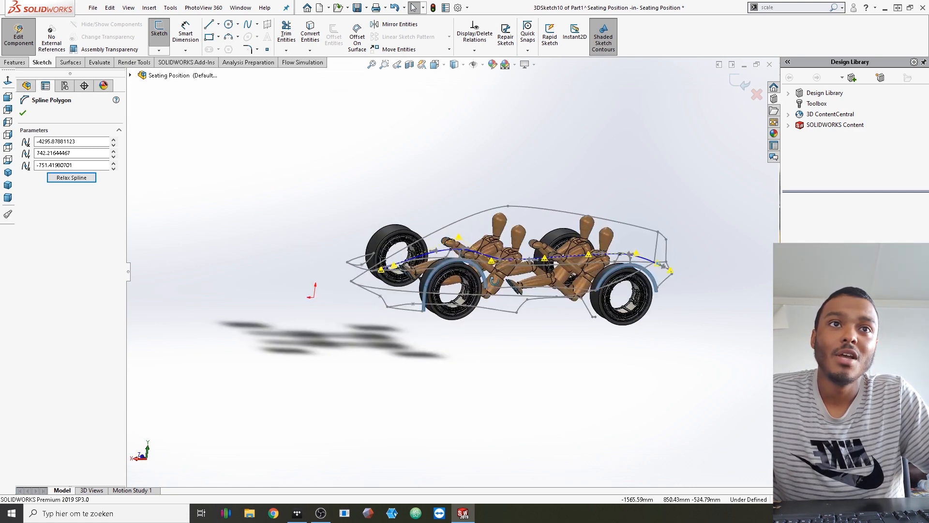
pyautogui.moveTo(505, 301); pyautogui.dragTo(528, 292, button='middle')
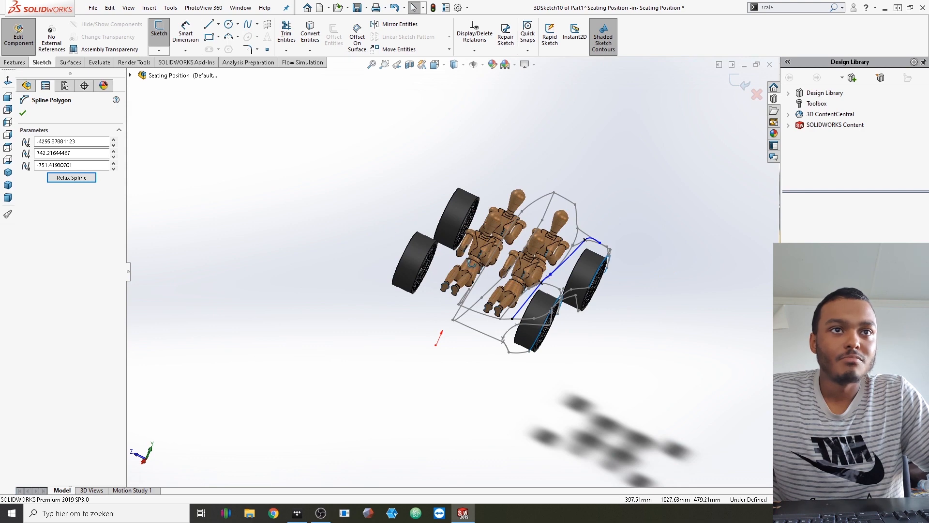
pyautogui.moveTo(440, 237); pyautogui.dragTo(422, 226, button='middle')
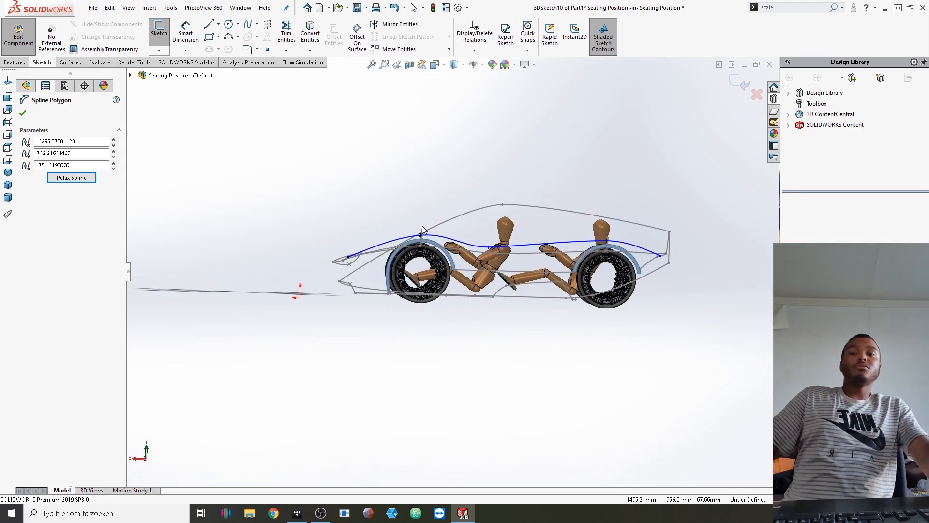
pyautogui.click(422, 225)
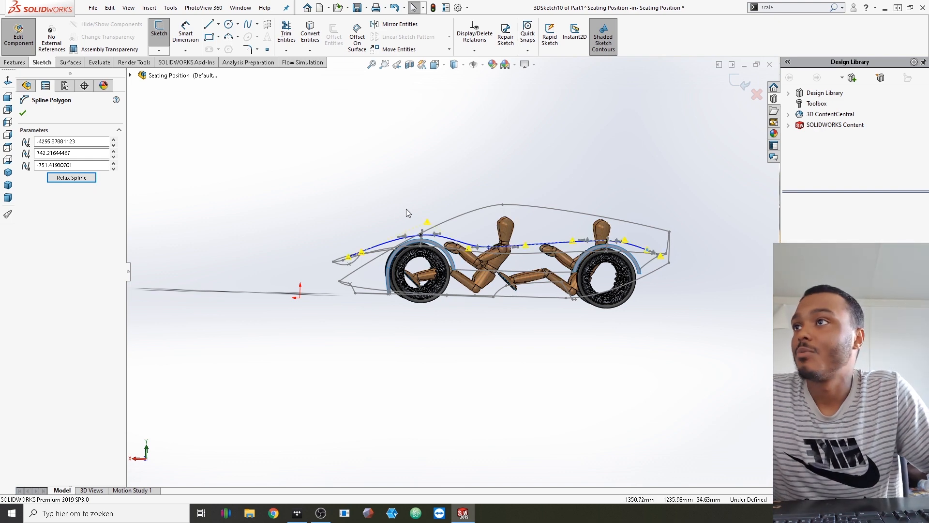
# Back in the top view, shift the nose-side control vertex outward to about X -719 mm, Z -700 mm
pyautogui.click(8, 147)
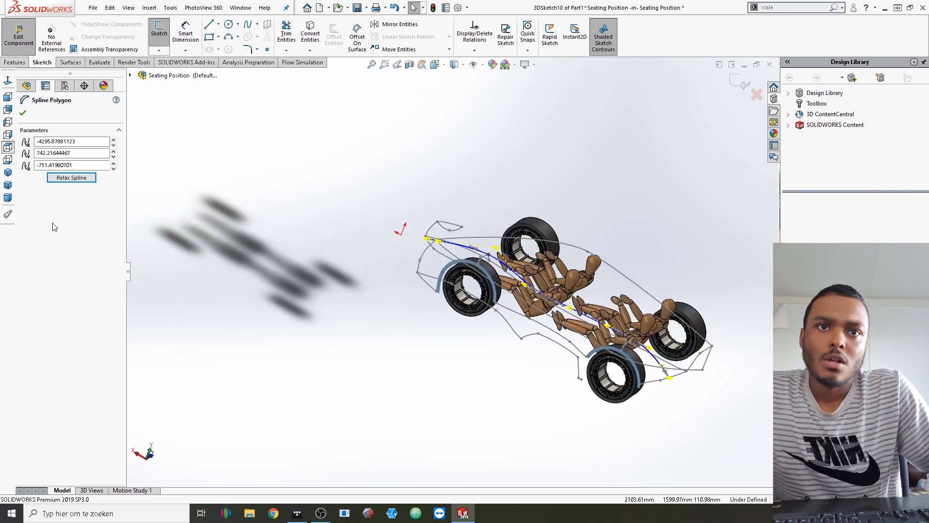
pyautogui.scroll(3, 482, 214)
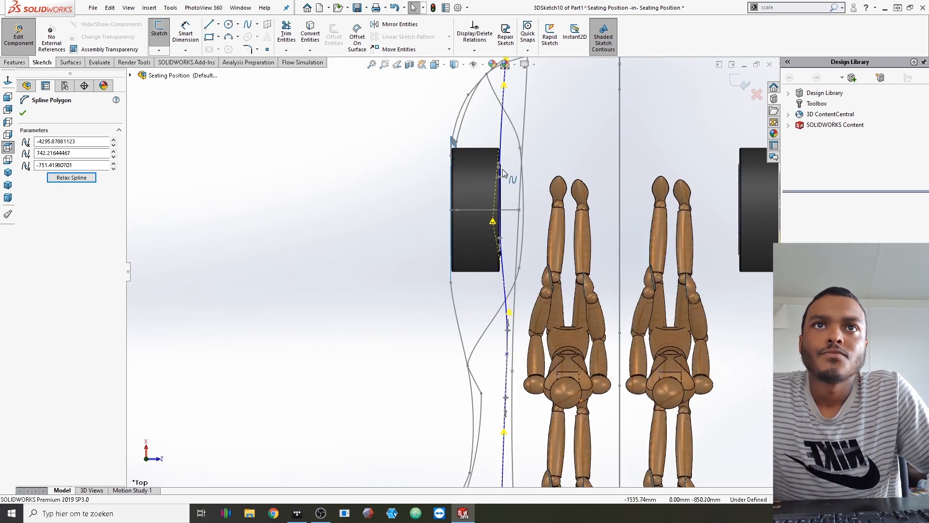
pyautogui.scroll(-3, 504, 174)
pyautogui.scroll(5, 451, 179)
pyautogui.click(446, 271)
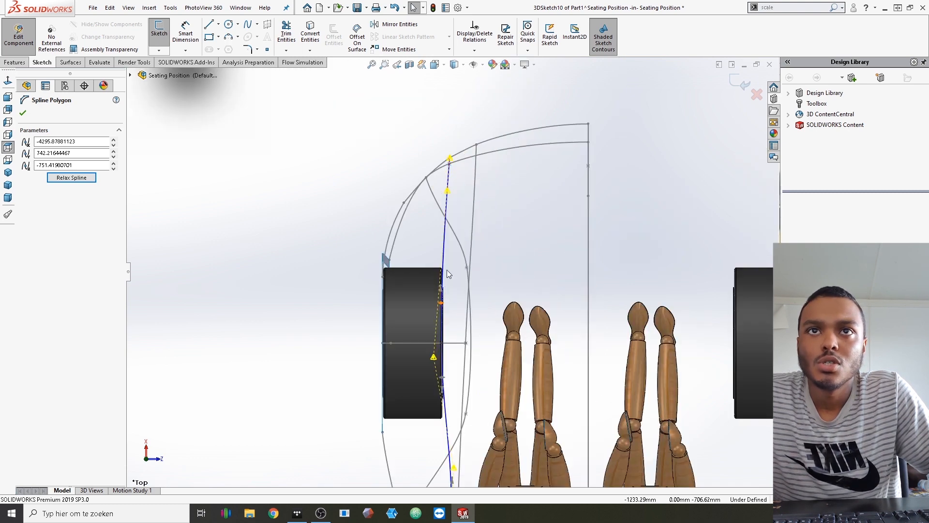
pyautogui.moveTo(447, 192); pyautogui.dragTo(445, 195)
# Move the control vertex between the front wheel and the front mannequin's torso to about X -2068 mm, Z -672 mm
pyautogui.scroll(10, 449, 211)
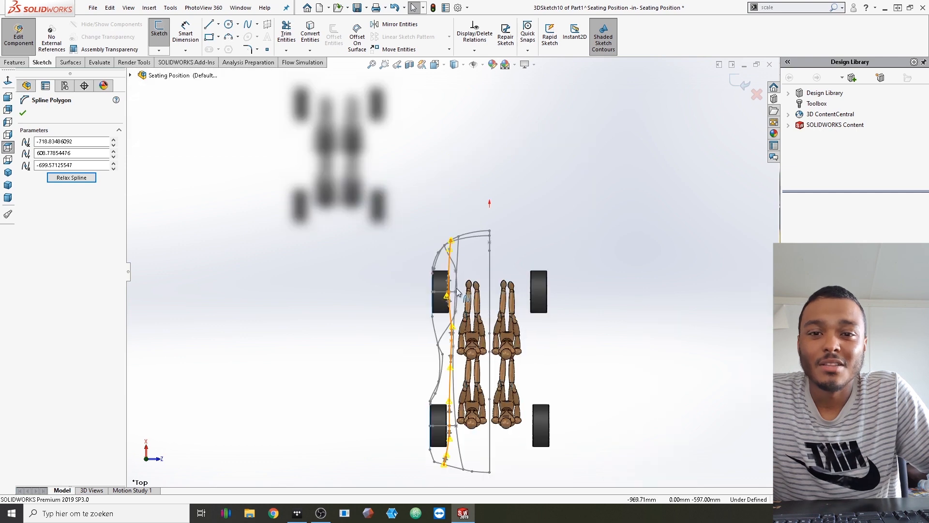
pyautogui.scroll(-5, 442, 310)
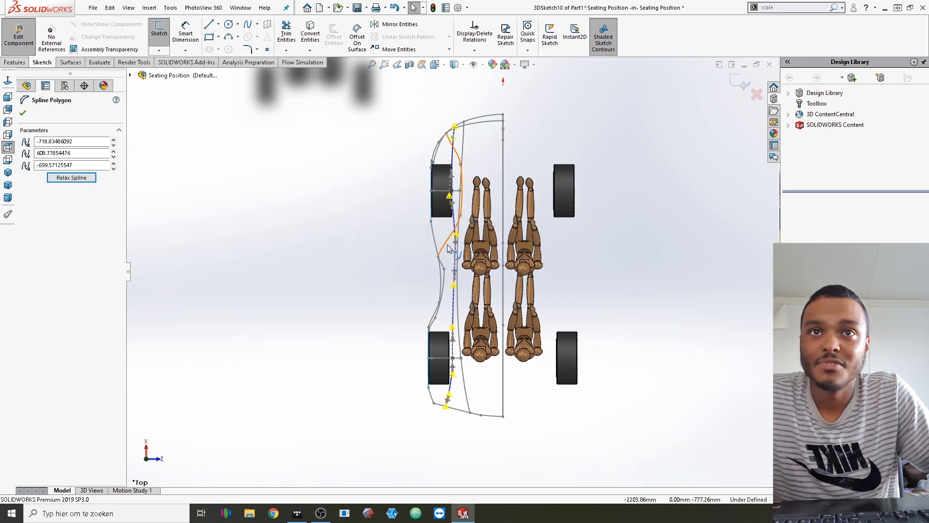
pyautogui.scroll(-3, 446, 237)
pyautogui.moveTo(463, 233); pyautogui.dragTo(462, 233)
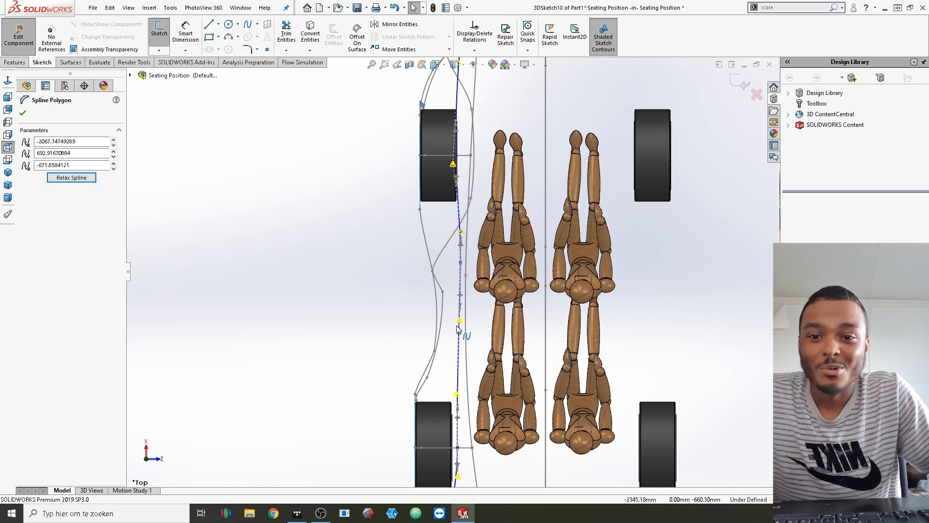
# Move the control vertex just ahead of the rear wheel to about X -3361 mm, Z -689 mm and adjust the one beside that wheel
pyautogui.scroll(5, 465, 333)
pyautogui.scroll(-3, 445, 352)
pyautogui.scroll(-4, 463, 311)
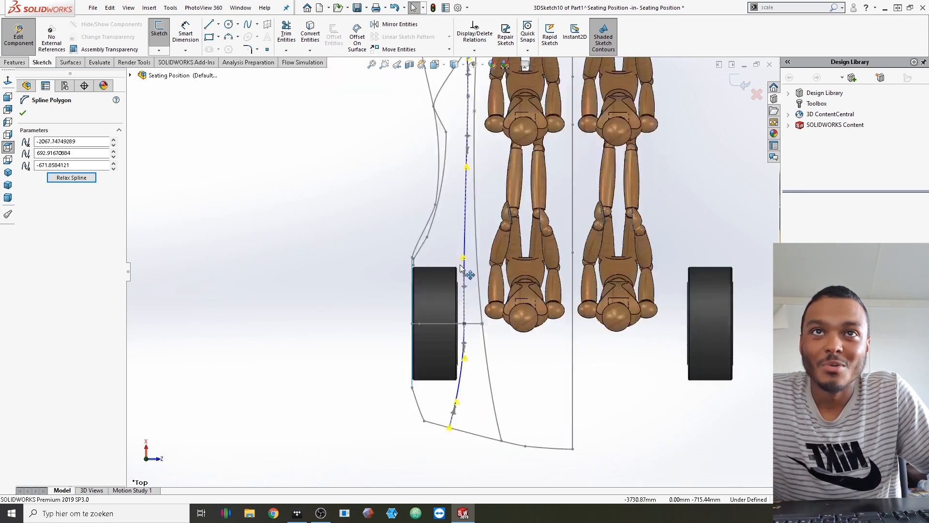
pyautogui.moveTo(463, 243); pyautogui.dragTo(470, 246)
pyautogui.scroll(2, 461, 309)
pyautogui.scroll(1, 461, 311)
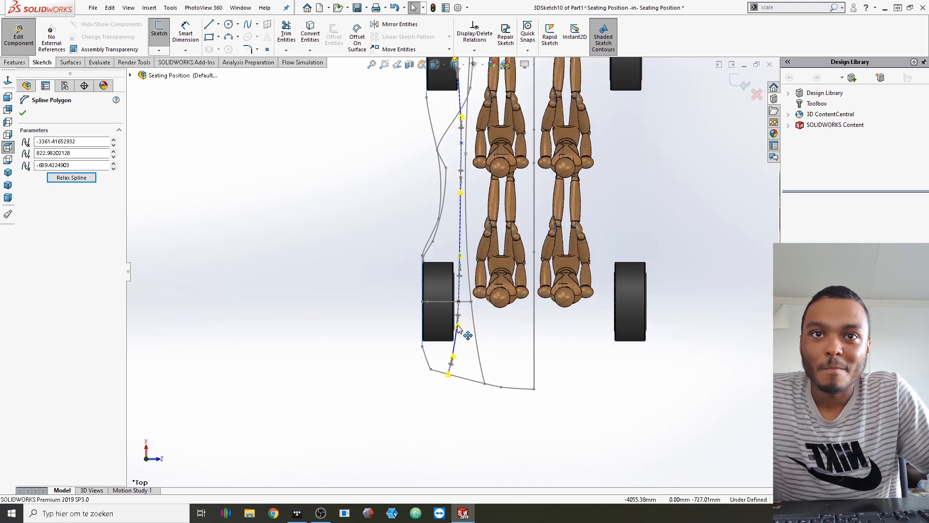
pyautogui.moveTo(466, 332); pyautogui.dragTo(455, 358)
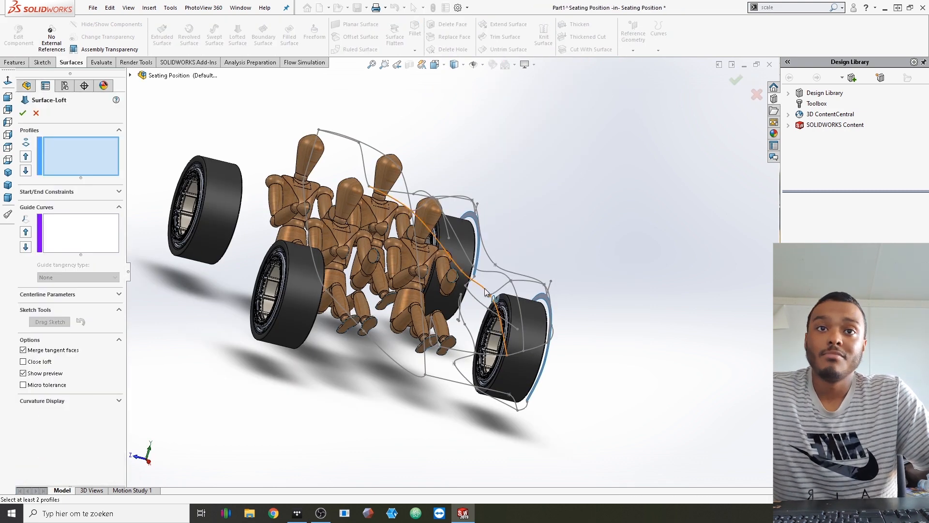
pyautogui.click(483, 291)
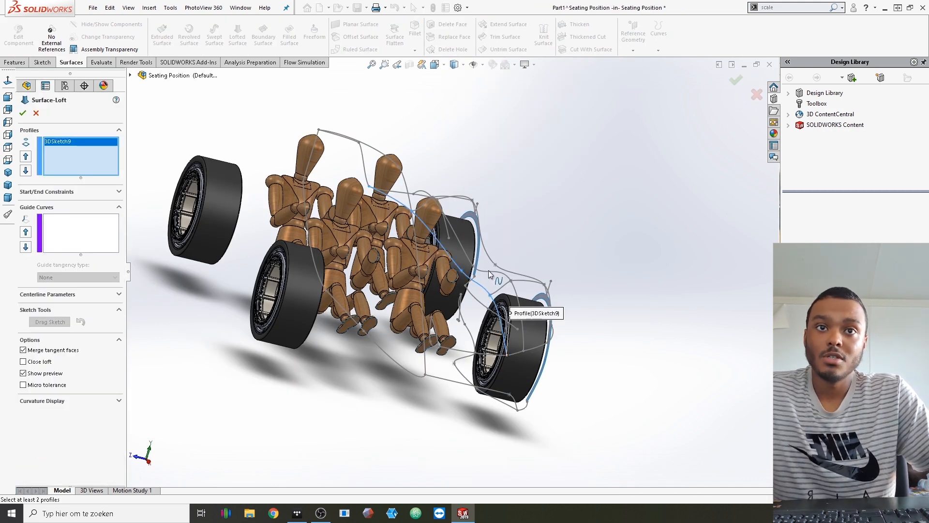
pyautogui.click(525, 310)
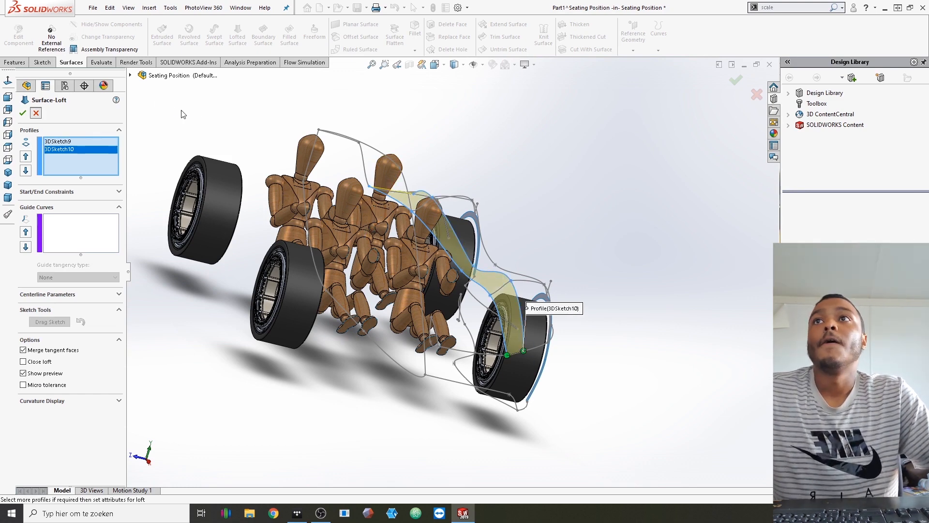
pyautogui.press('Escape')
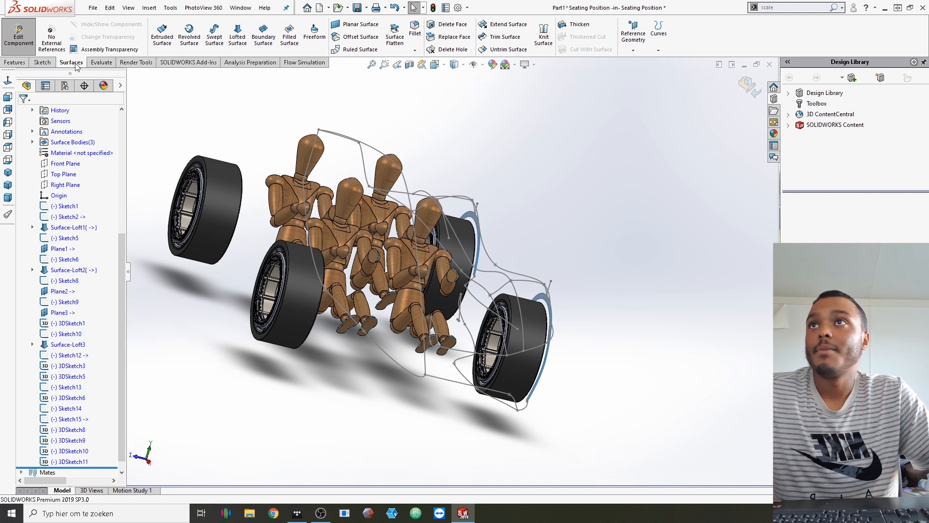
# Set up a lofted surface between profiles 3DSketch9 and 3DSketch10, guided by 3DSketch3, Sketch6, Sketch9 and 3DSketch8
pyautogui.click(237, 32)
pyautogui.click(499, 328)
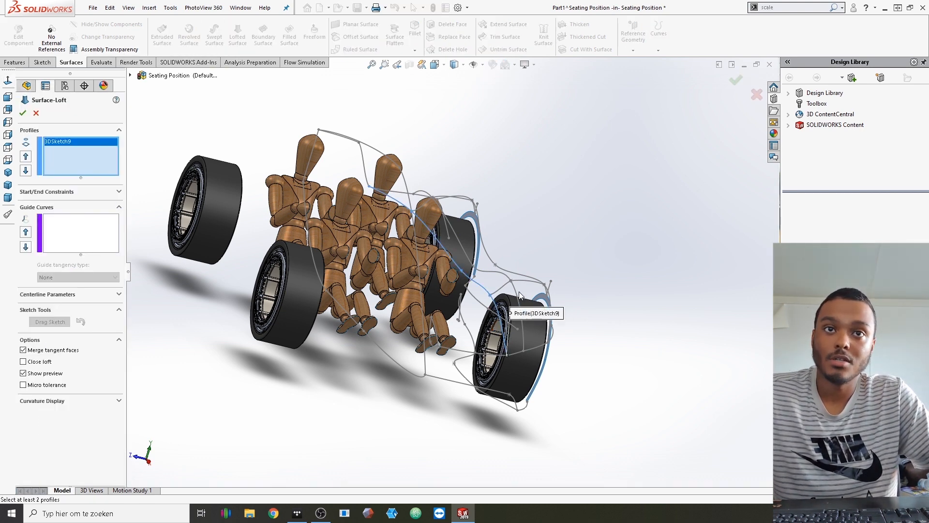
pyautogui.click(521, 297)
pyautogui.click(92, 232)
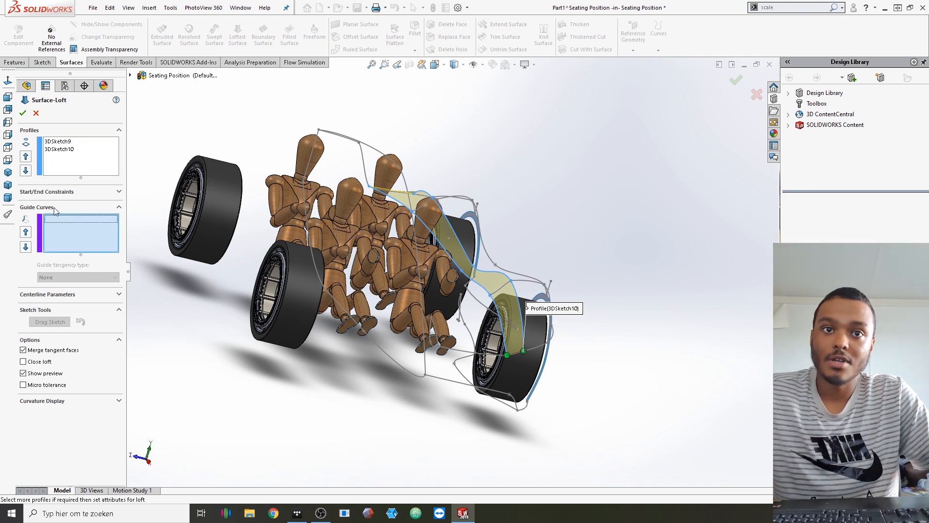
pyautogui.click(538, 349)
pyautogui.click(500, 292)
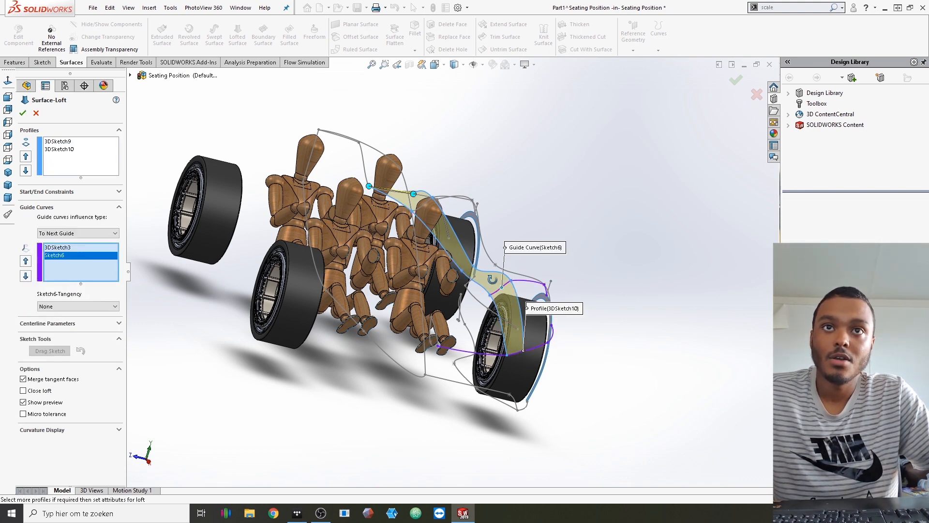
pyautogui.moveTo(491, 275); pyautogui.dragTo(483, 251, button='middle')
pyautogui.click(469, 225)
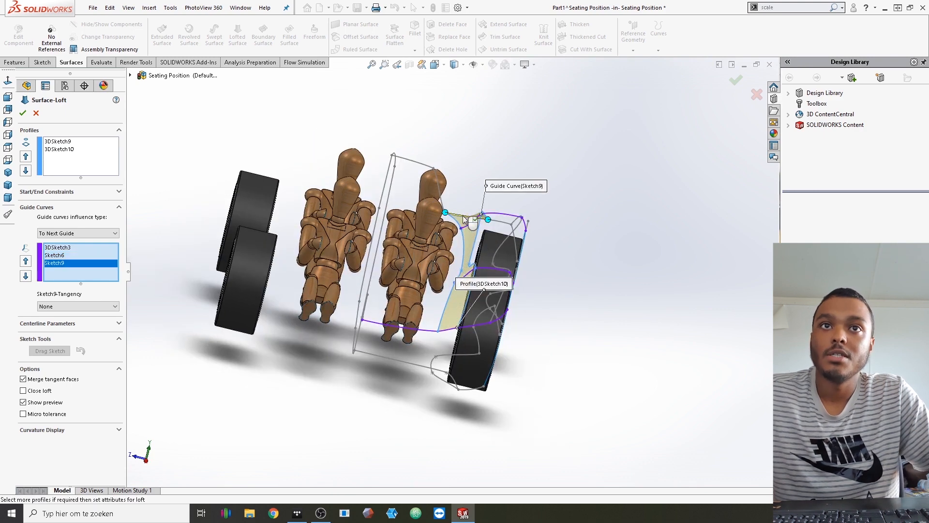
pyautogui.click(463, 216)
pyautogui.scroll(-5, 459, 271)
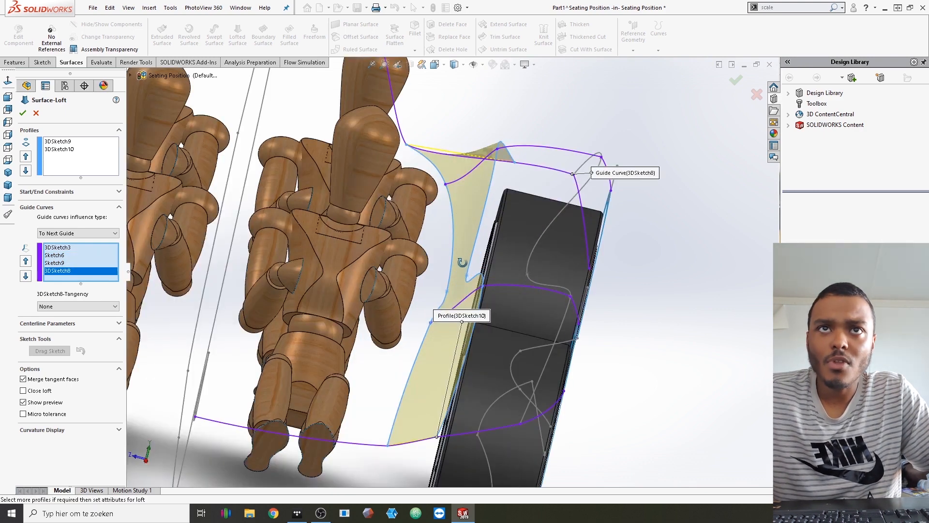
# Examine the lofted strip against the mannequins, wheels and body curves from several angles
pyautogui.scroll(-2, 469, 182)
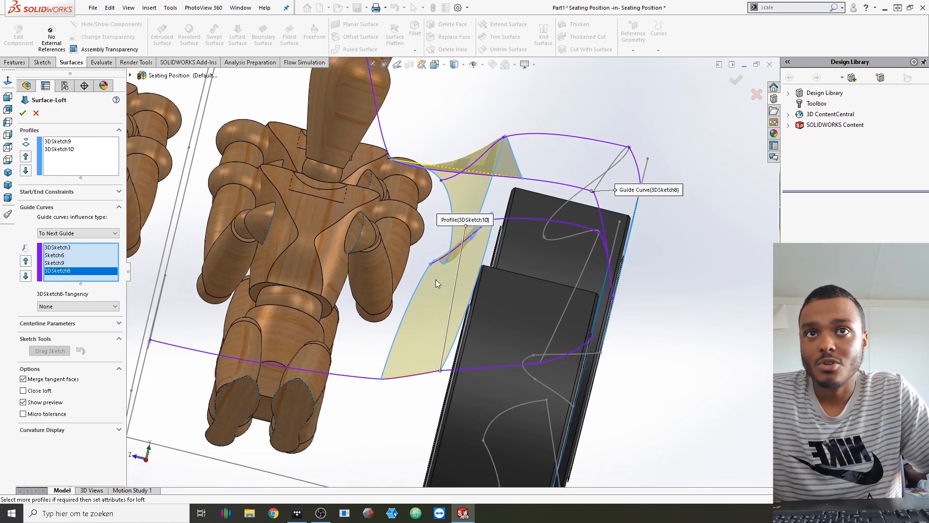
pyautogui.scroll(-1, 435, 280)
pyautogui.moveTo(436, 280); pyautogui.dragTo(461, 291, button='middle')
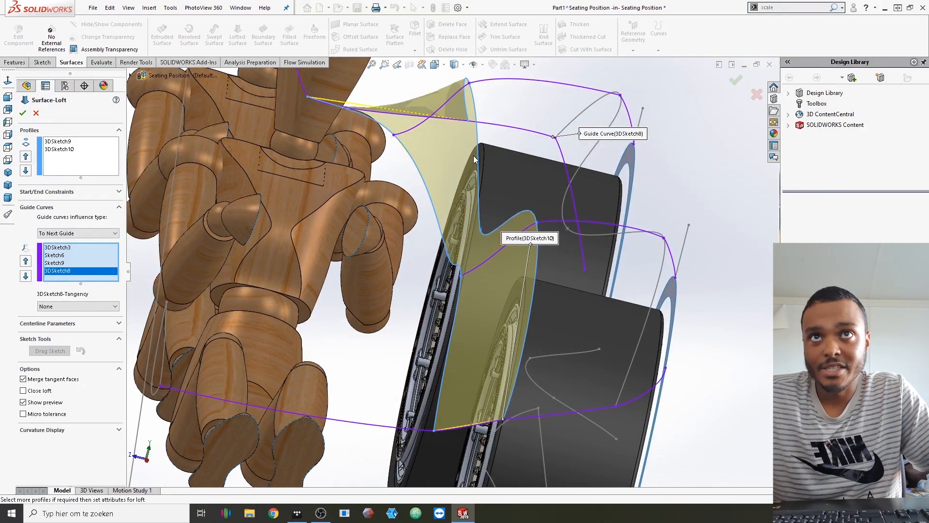
pyautogui.scroll(3, 484, 268)
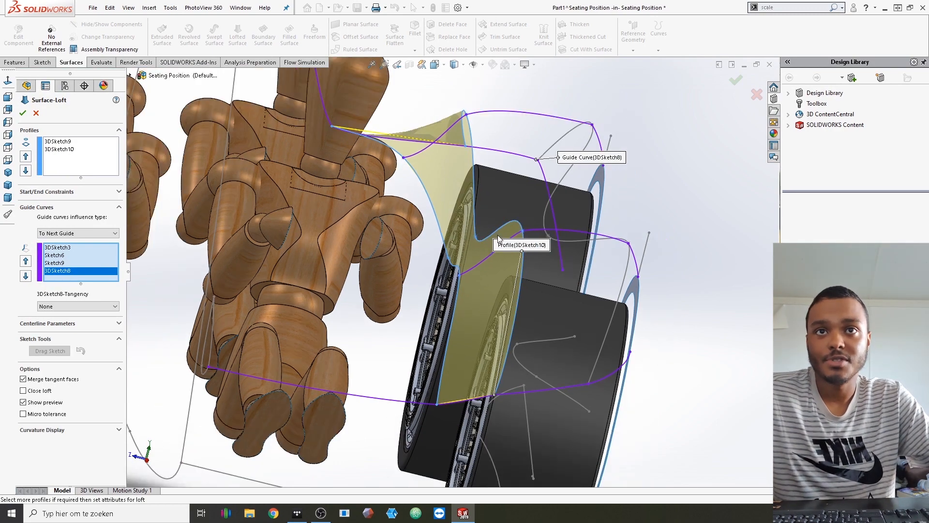
pyautogui.moveTo(490, 256); pyautogui.dragTo(474, 259, button='middle')
pyautogui.scroll(4, 474, 258)
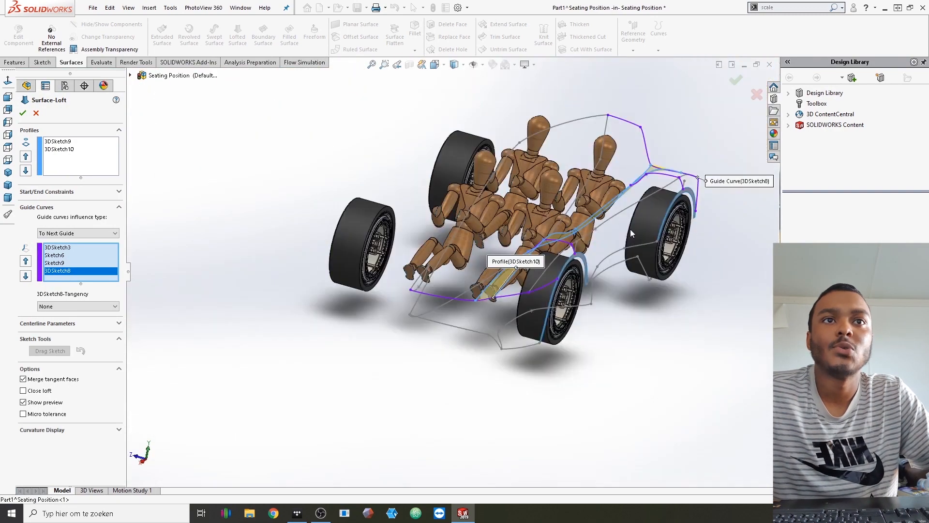
pyautogui.moveTo(641, 303); pyautogui.dragTo(544, 279, button='middle')
pyautogui.moveTo(565, 309); pyautogui.dragTo(575, 274, button='middle')
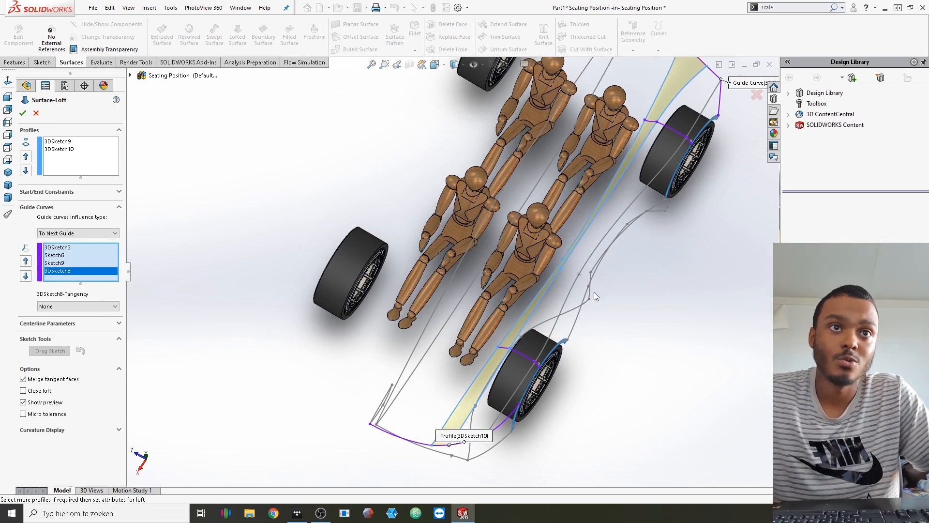
pyautogui.scroll(2, 600, 271)
pyautogui.moveTo(600, 271); pyautogui.dragTo(647, 155, button='middle')
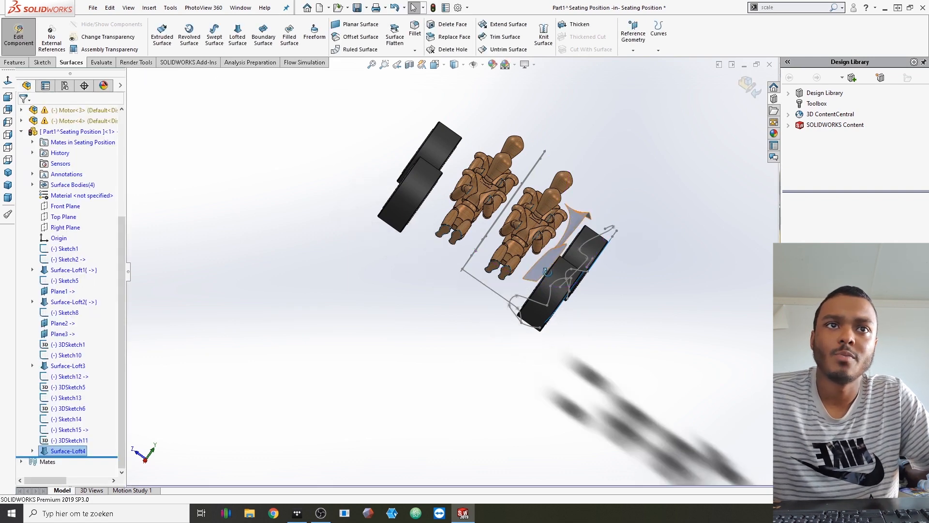
pyautogui.moveTo(543, 269); pyautogui.dragTo(566, 194, button='middle')
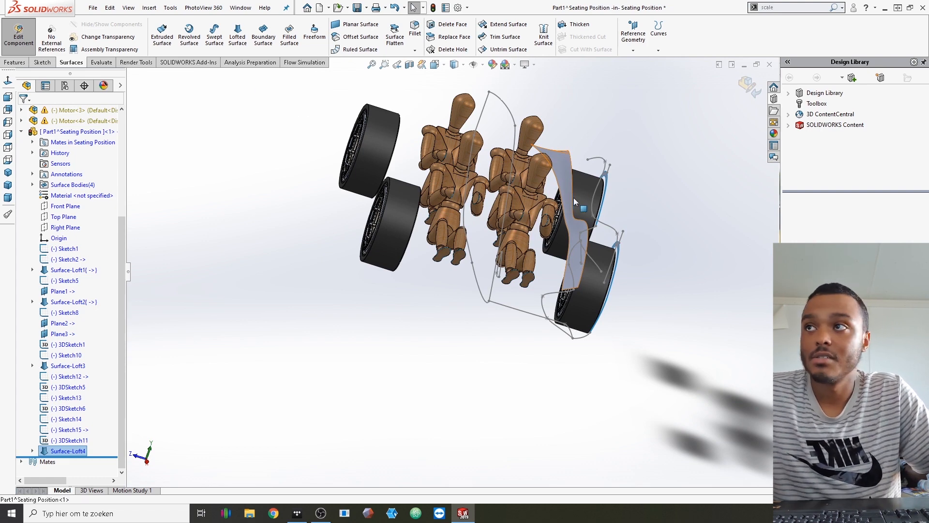
# Show all the profile and guide sketches absorbed by the new loft, from 3DSketch9 through 3DSketch8
pyautogui.click(569, 203)
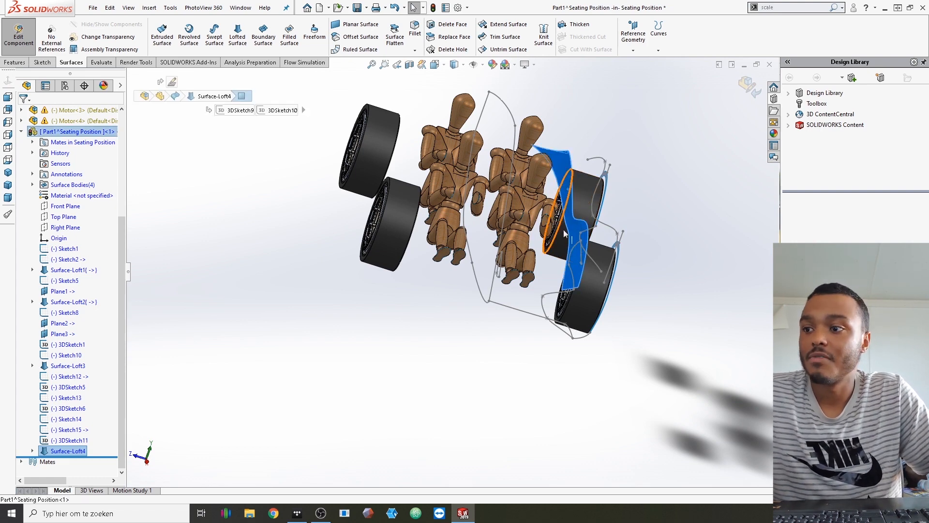
pyautogui.click(32, 451)
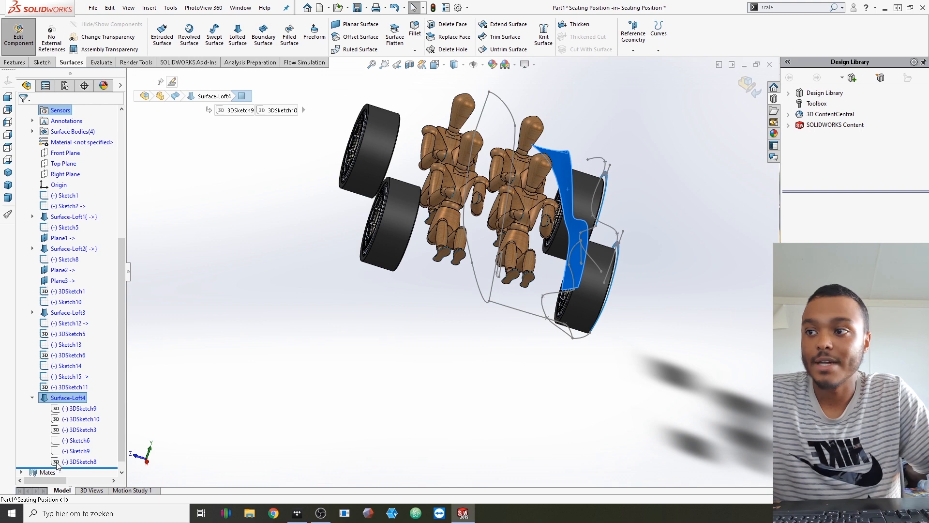
pyautogui.click(60, 464)
pyautogui.keyDown('shift'); pyautogui.click(73, 410); pyautogui.keyUp('shift')
pyautogui.rightClick(73, 409)
pyautogui.click(68, 385)
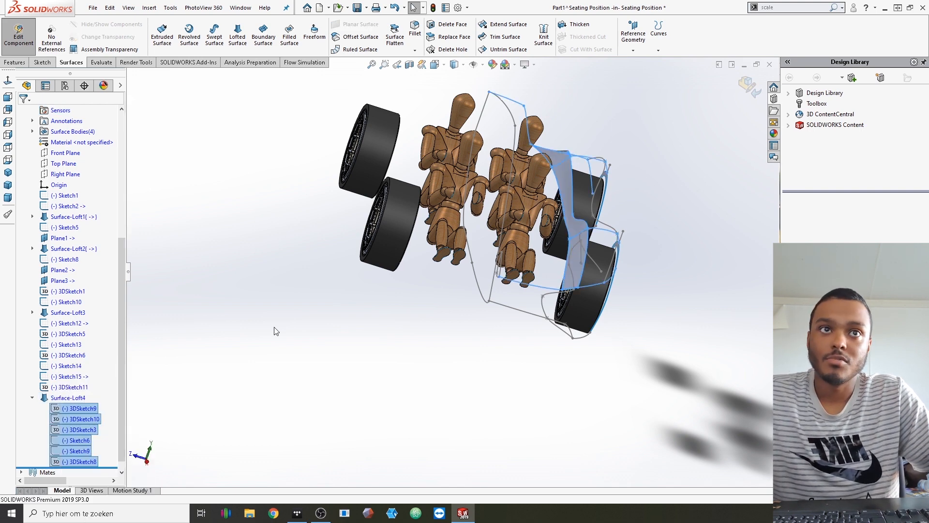
pyautogui.click(451, 386)
# Loft a surface over the wheels between 3DSketch10 and 3DSketch11, using the cross curves at the nose and front wheel as guides
pyautogui.moveTo(588, 240)
pyautogui.mouseDown(button='middle')
pyautogui.moveTo(579, 231)
pyautogui.moveTo(591, 227)
pyautogui.moveTo(574, 237)
pyautogui.moveTo(607, 176)
pyautogui.mouseUp(button='middle')
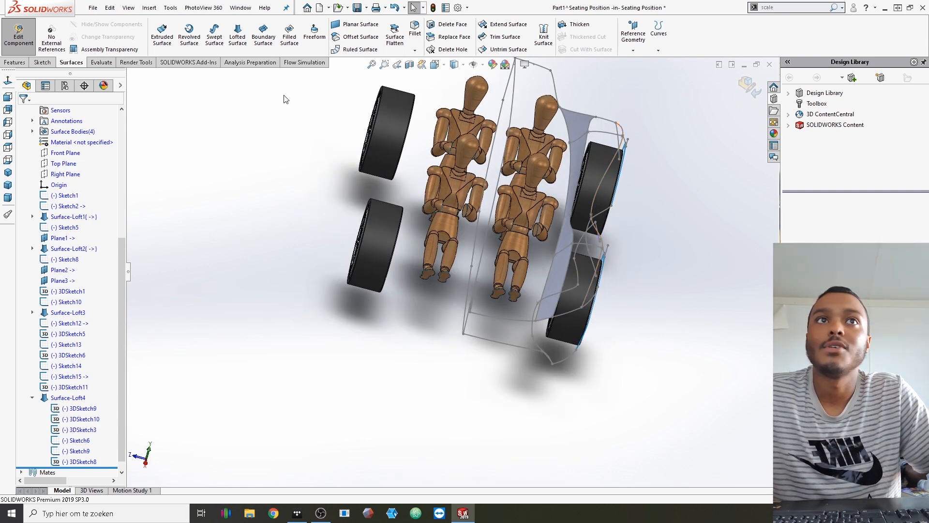
pyautogui.moveTo(596, 145)
pyautogui.mouseDown(button='middle')
pyautogui.moveTo(582, 161)
pyautogui.moveTo(581, 191)
pyautogui.moveTo(587, 138)
pyautogui.mouseUp(button='middle')
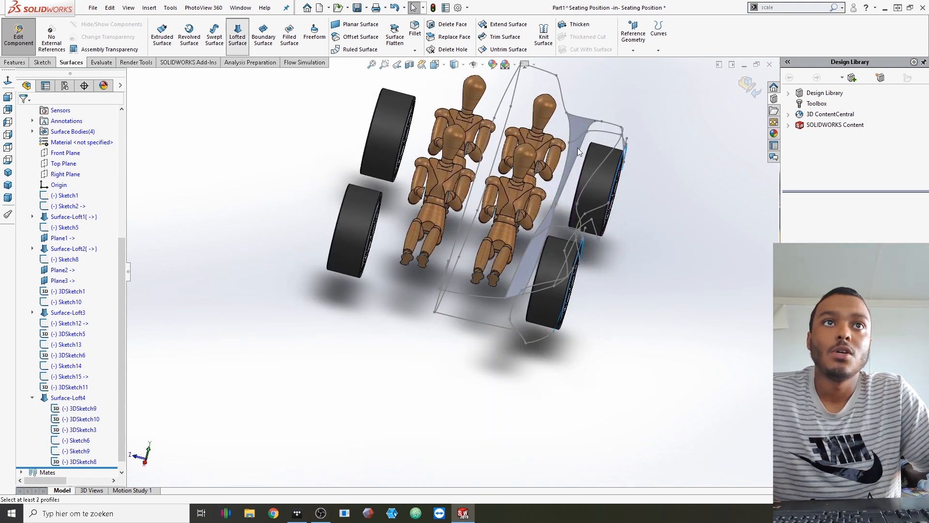
pyautogui.click(237, 37)
pyautogui.click(608, 149)
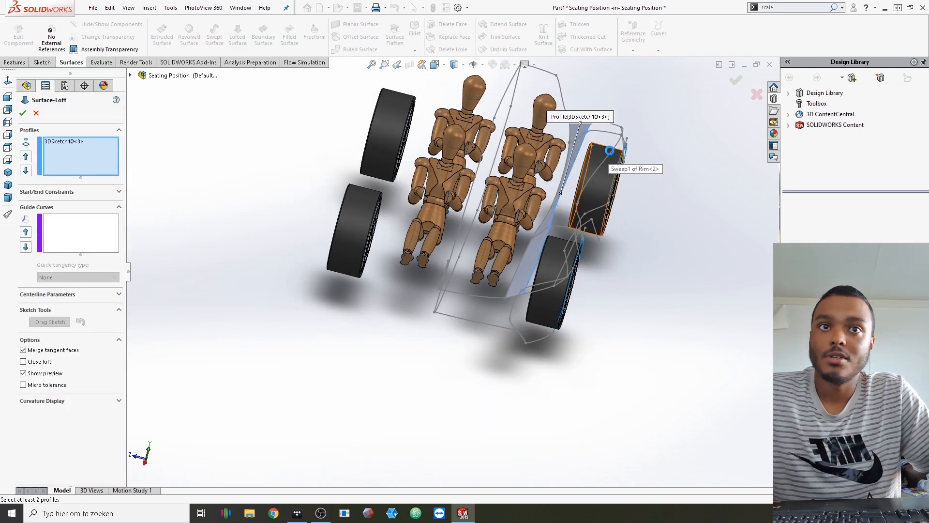
pyautogui.click(537, 290)
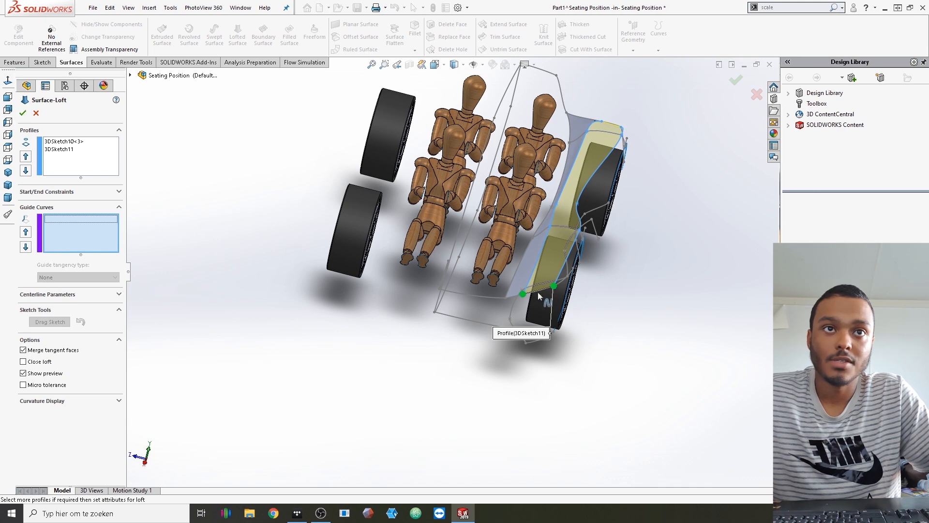
pyautogui.click(537, 290)
pyautogui.click(573, 227)
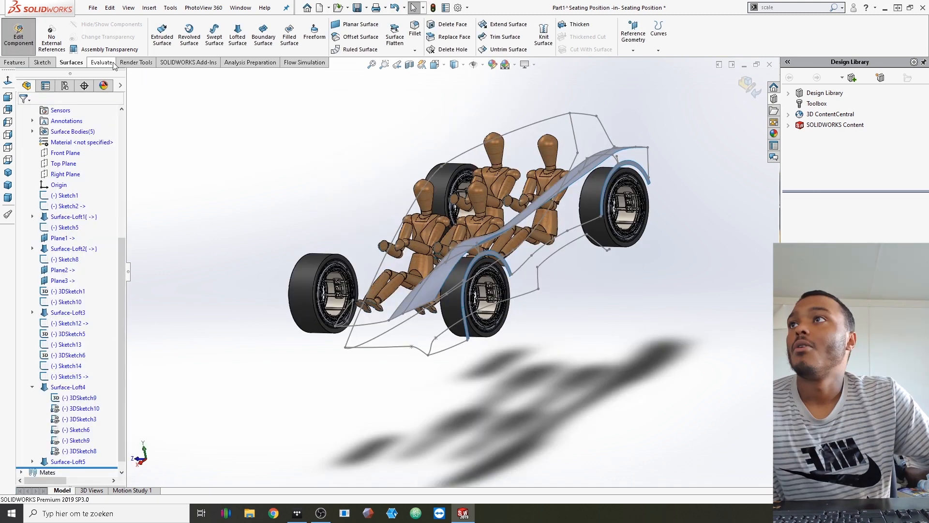
# Start a 3D sketch and draw a spline from the short centreline curve's upper end near the nose to the lofted surface's inner edge
pyautogui.click(42, 62)
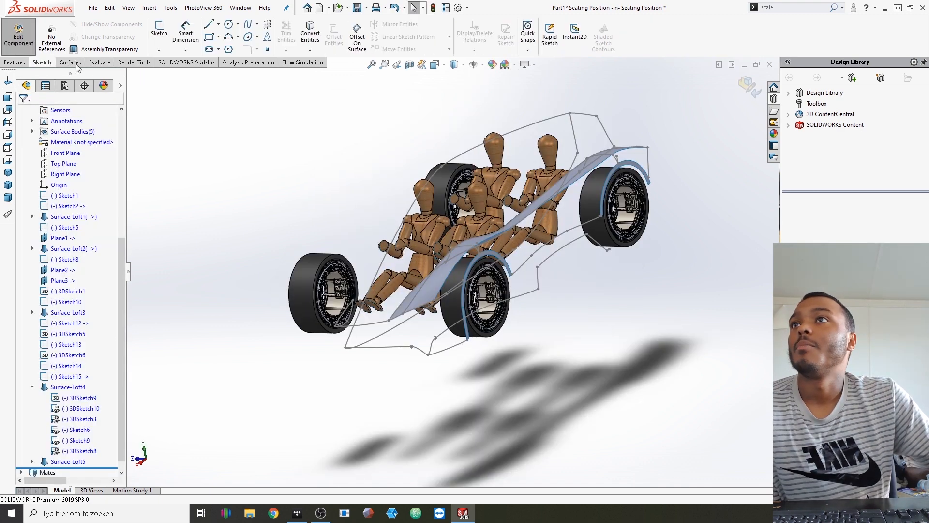
pyautogui.click(158, 50)
pyautogui.click(181, 71)
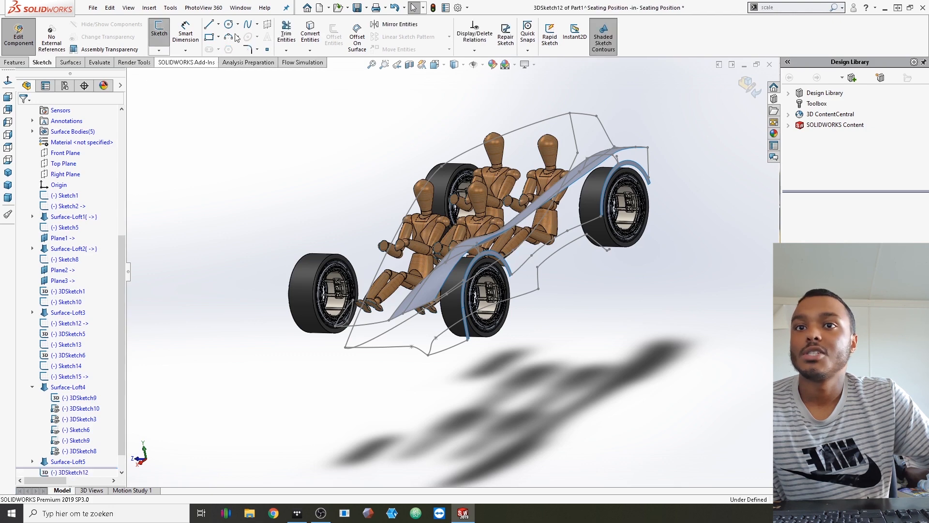
pyautogui.click(248, 24)
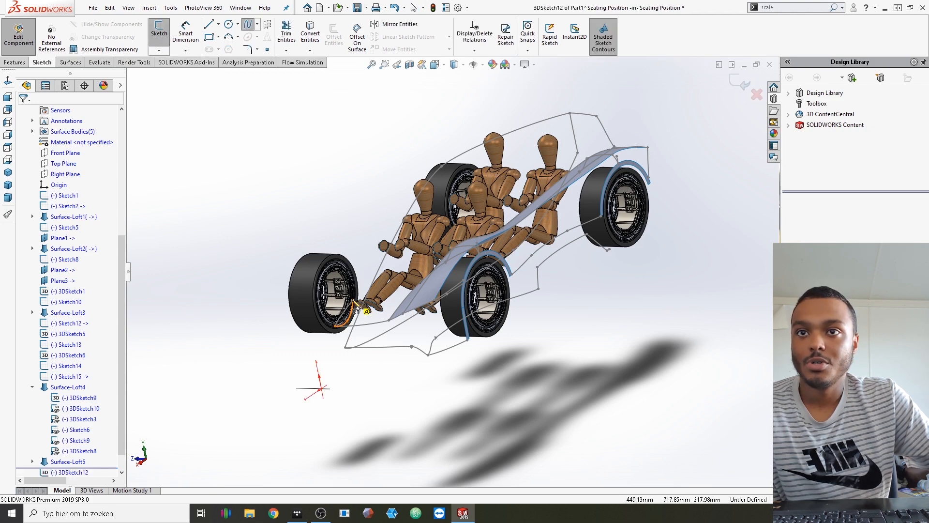
pyautogui.scroll(-5, 361, 307)
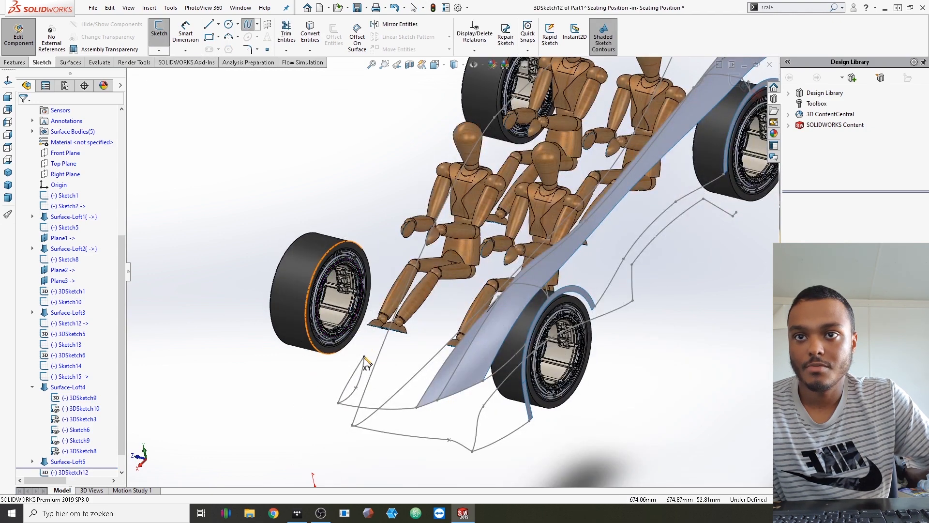
pyautogui.click(364, 357)
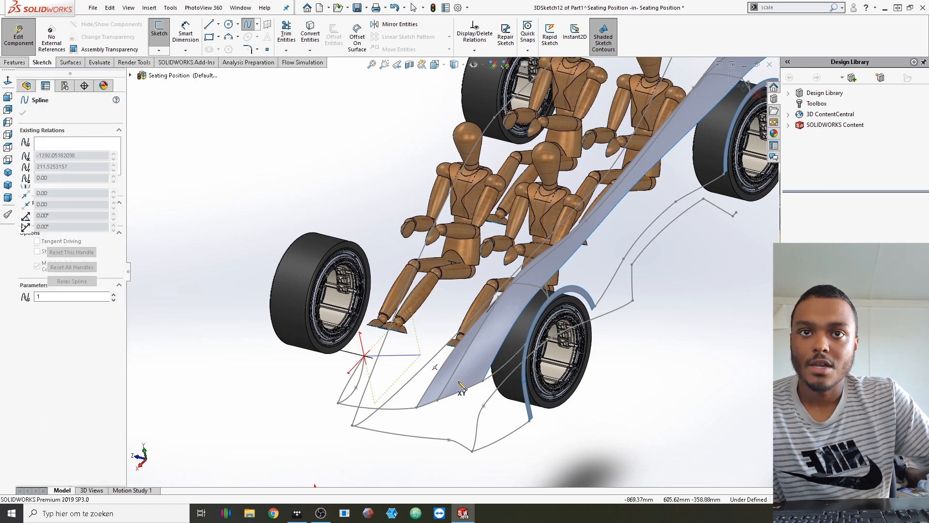
pyautogui.moveTo(459, 383); pyautogui.dragTo(556, 435, button='middle')
pyautogui.moveTo(471, 318); pyautogui.dragTo(680, 310, button='middle')
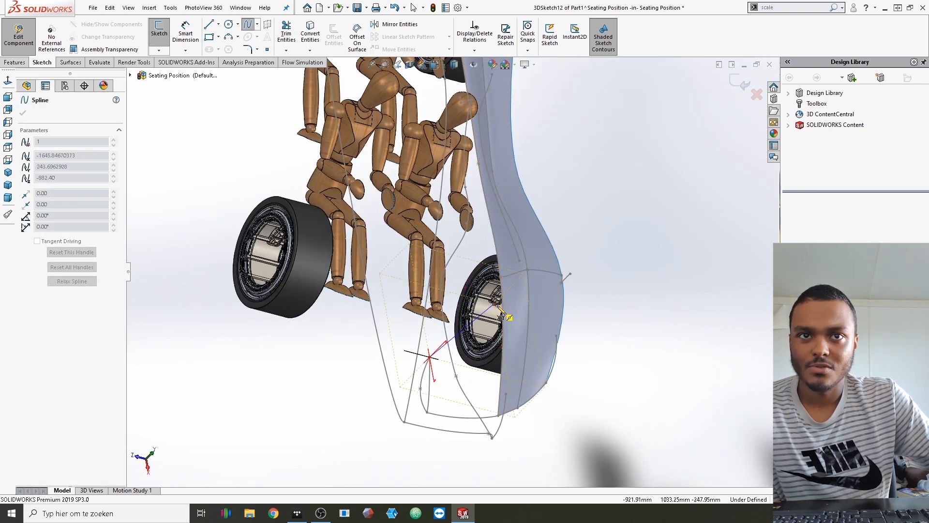
pyautogui.click(503, 310)
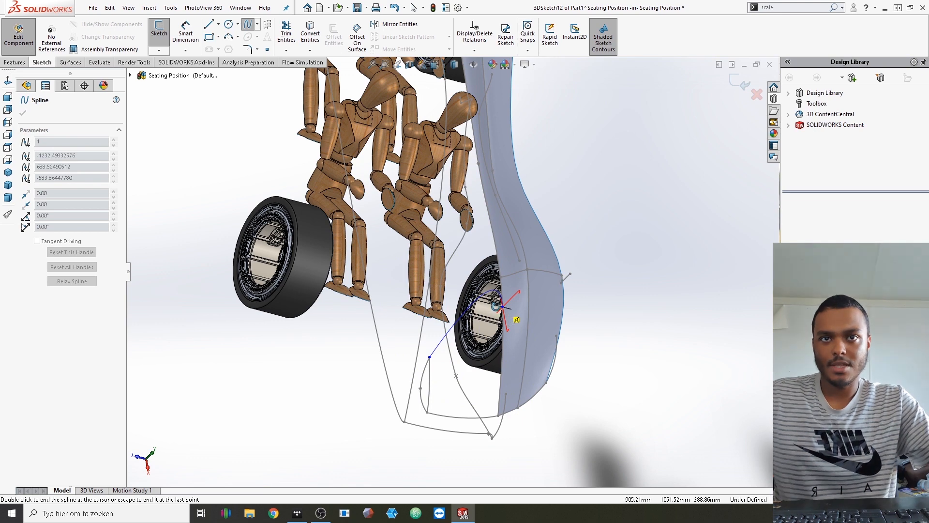
pyautogui.moveTo(514, 317); pyautogui.dragTo(376, 195, button='middle')
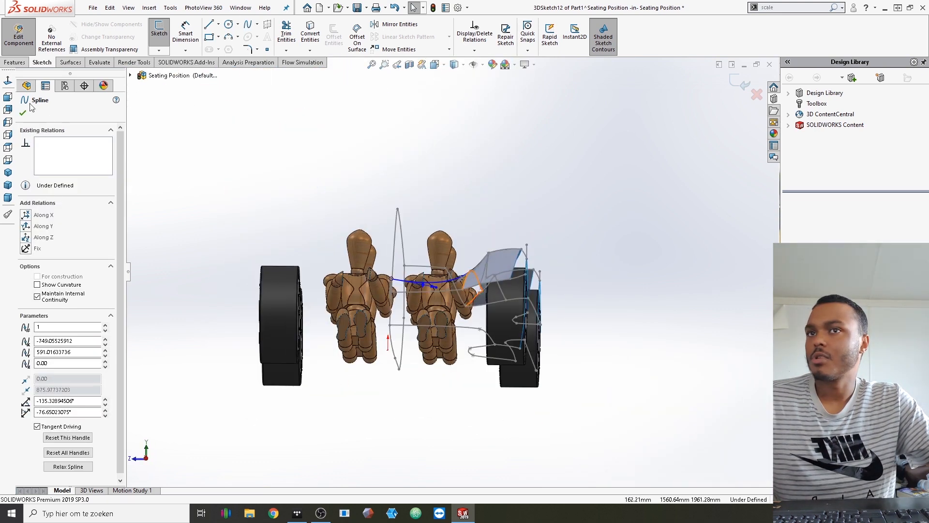
pyautogui.click(8, 97)
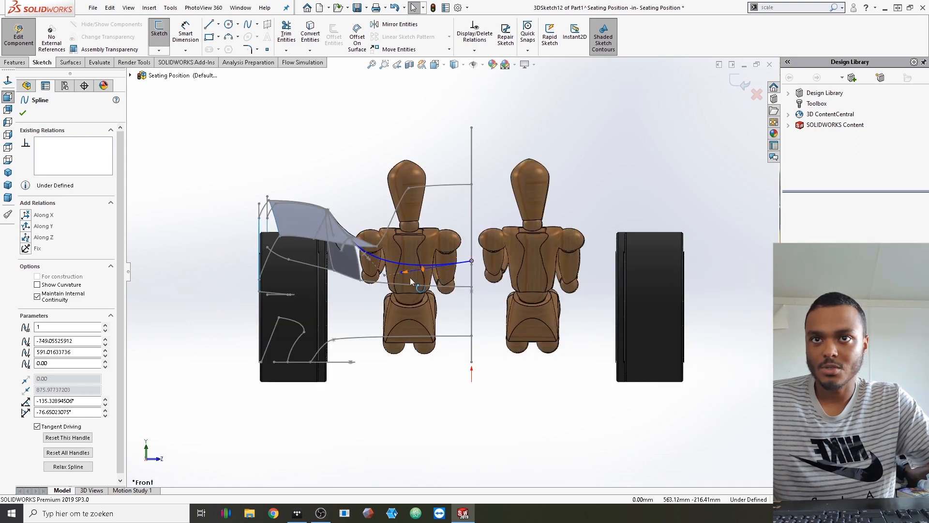
# Adjust the tangent handle of the spline running from the centreline to the lofted surface's inner edge in the front view
pyautogui.scroll(-6, 397, 280)
pyautogui.moveTo(393, 276); pyautogui.dragTo(422, 256)
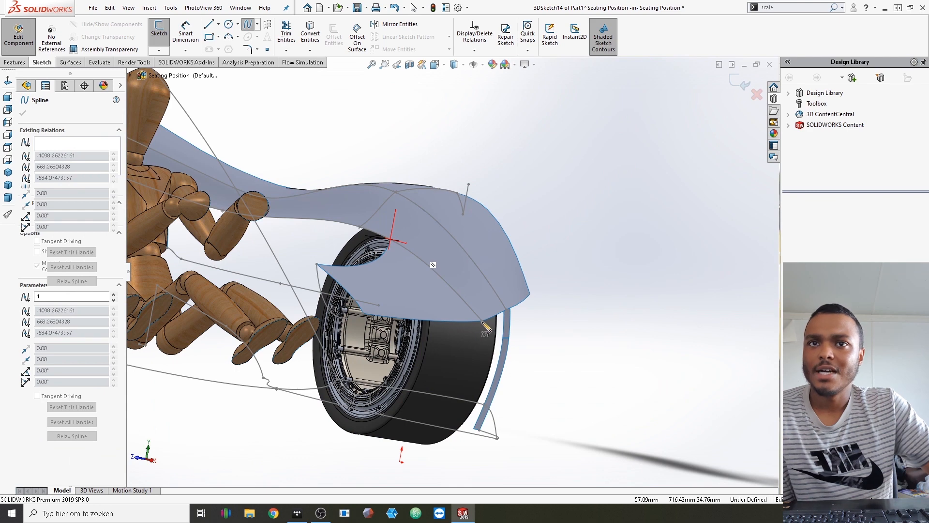
# Finish the three-point spline in the new 3D sketch, running from the front fender surface's inner edge to its front edge
pyautogui.click(482, 322)
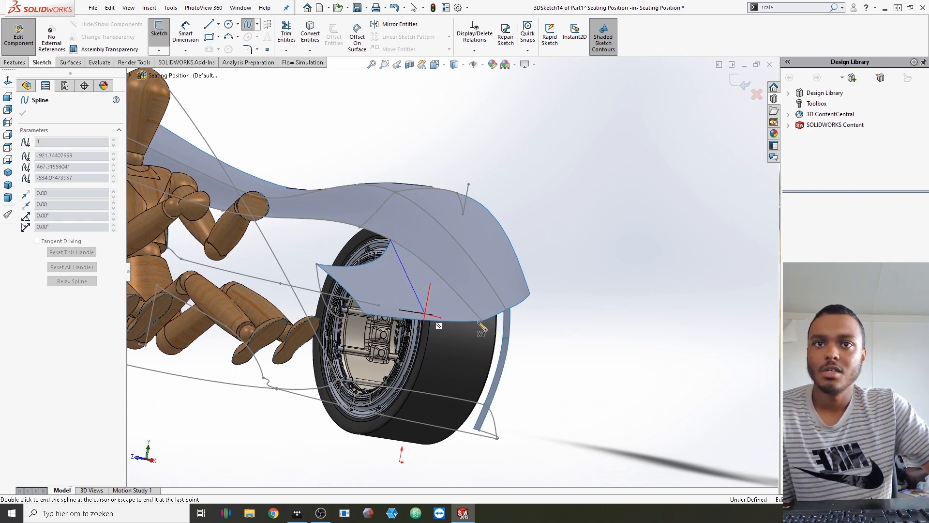
pyautogui.moveTo(488, 320); pyautogui.dragTo(520, 295, button='middle')
pyautogui.press('Escape')
pyautogui.moveTo(423, 279); pyautogui.dragTo(489, 316, button='middle')
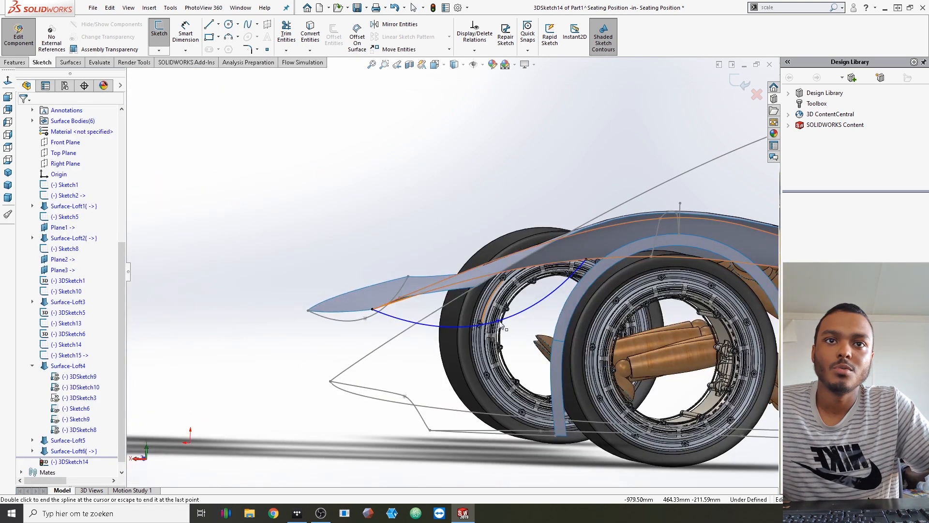
# Try moving the spline's middle point in a side-on view, and undo the move
pyautogui.moveTo(488, 313); pyautogui.dragTo(484, 311)
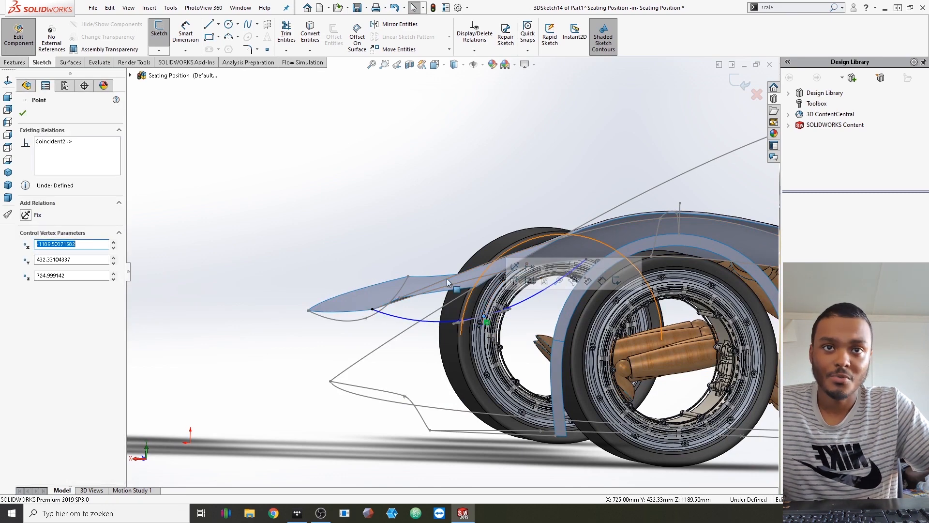
pyautogui.moveTo(427, 270); pyautogui.dragTo(524, 349, button='middle')
pyautogui.hotkey('ctrl', 'z')
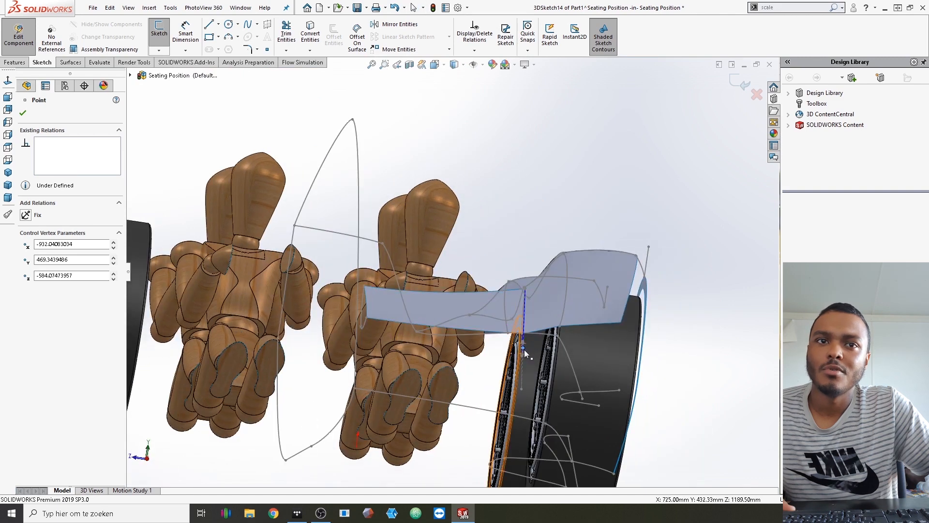
# Bow the spline by moving its middle point to about X -935, Y 494, Z -515
pyautogui.moveTo(523, 348); pyautogui.dragTo(503, 336)
pyautogui.moveTo(501, 310); pyautogui.dragTo(485, 324, button='middle')
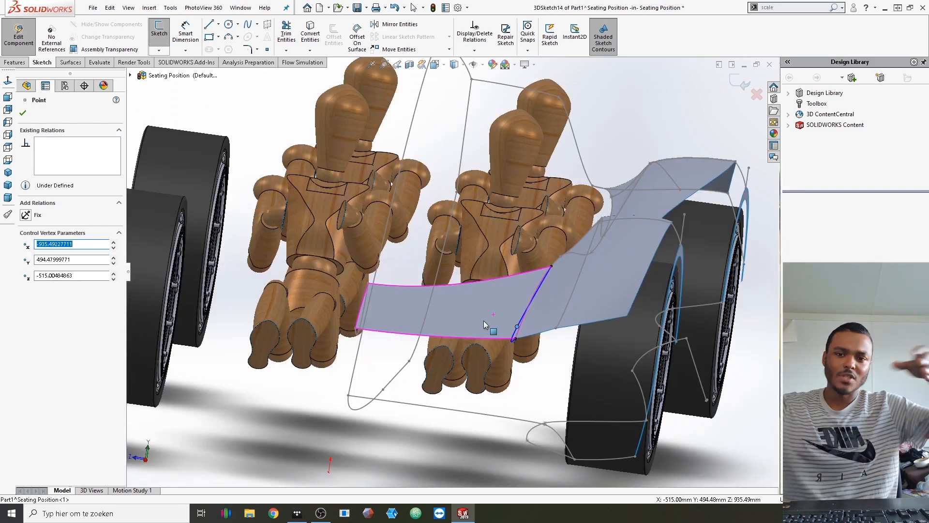
pyautogui.moveTo(483, 320); pyautogui.dragTo(514, 361, button='middle')
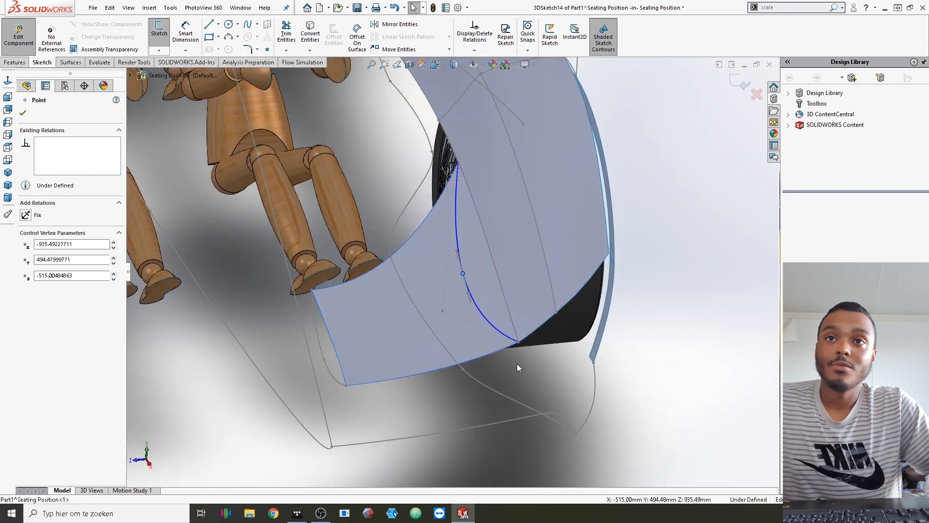
pyautogui.moveTo(516, 270); pyautogui.dragTo(271, 247, button='middle')
# Loft a surface between profiles 3DSketch14 and Sketch15, using the inner and front edges of the nose surface as guide curves
pyautogui.click(71, 62)
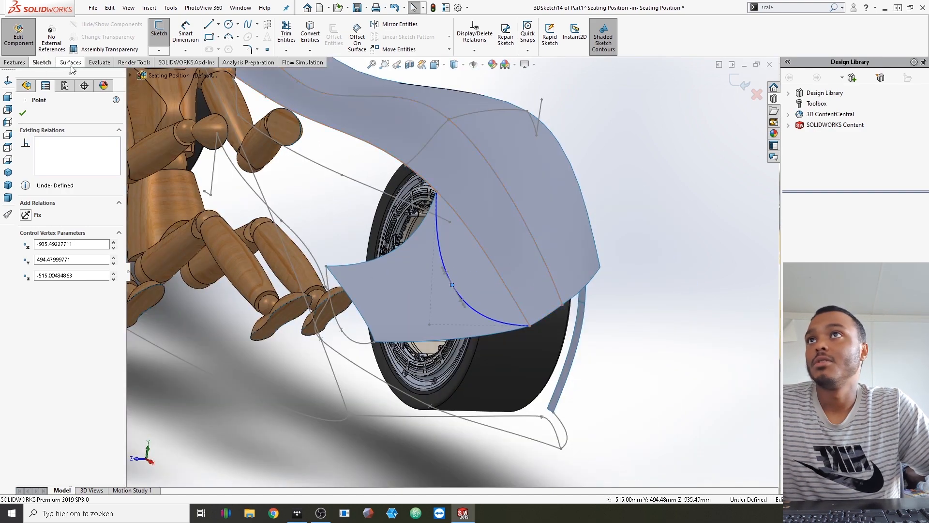
pyautogui.click(237, 34)
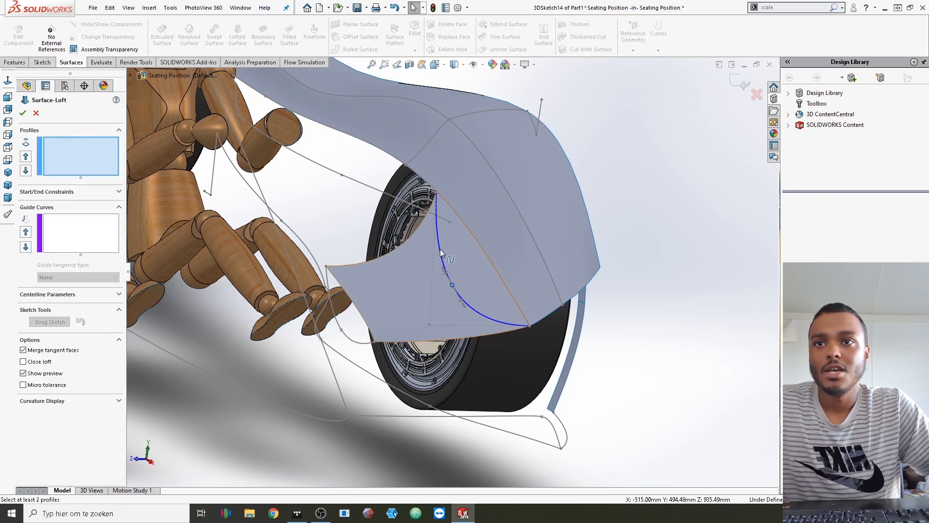
pyautogui.click(341, 324)
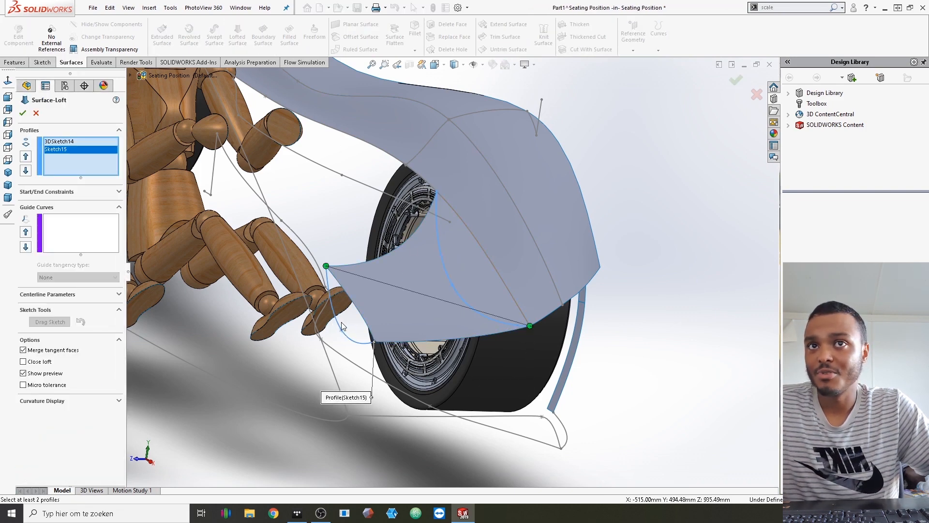
pyautogui.click(97, 231)
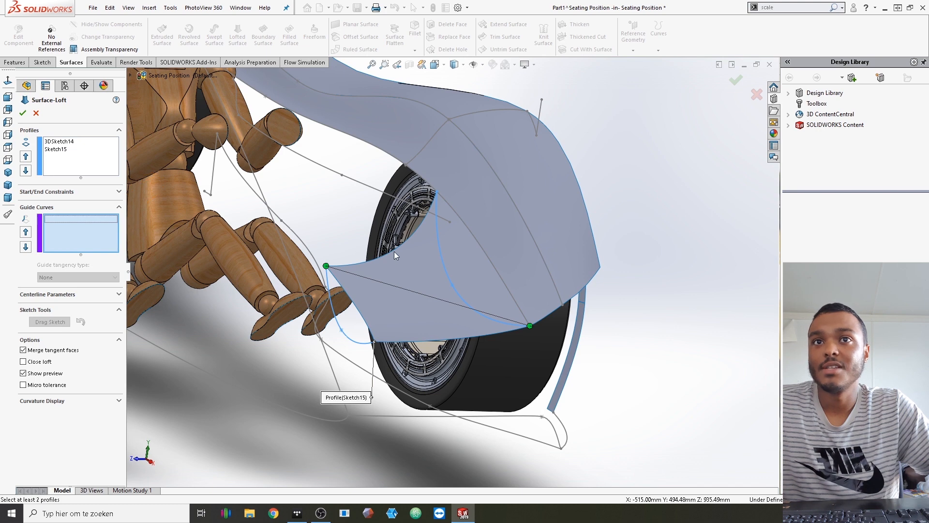
pyautogui.click(394, 251)
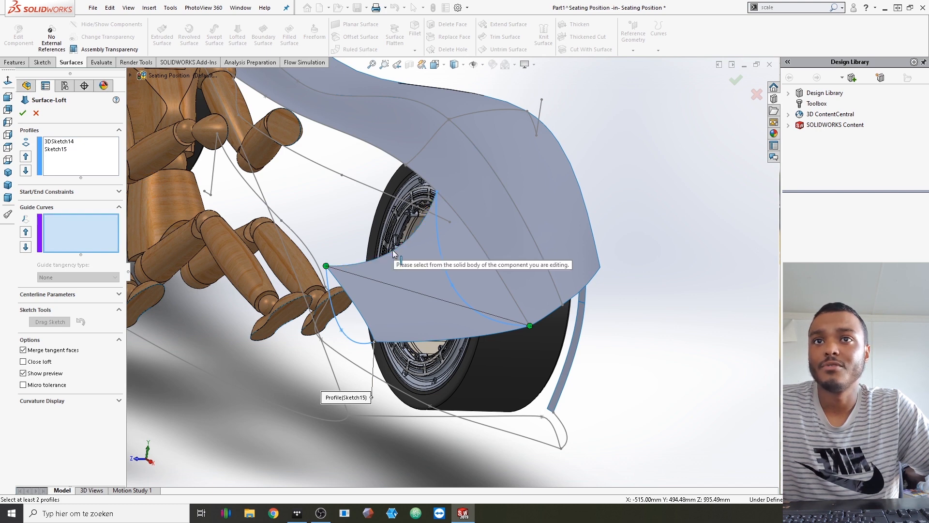
pyautogui.click(394, 251)
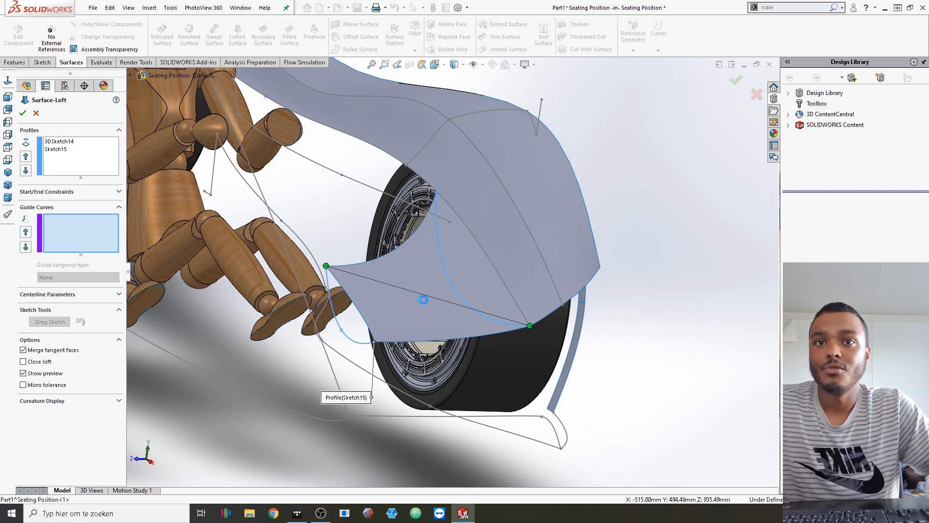
pyautogui.click(431, 340)
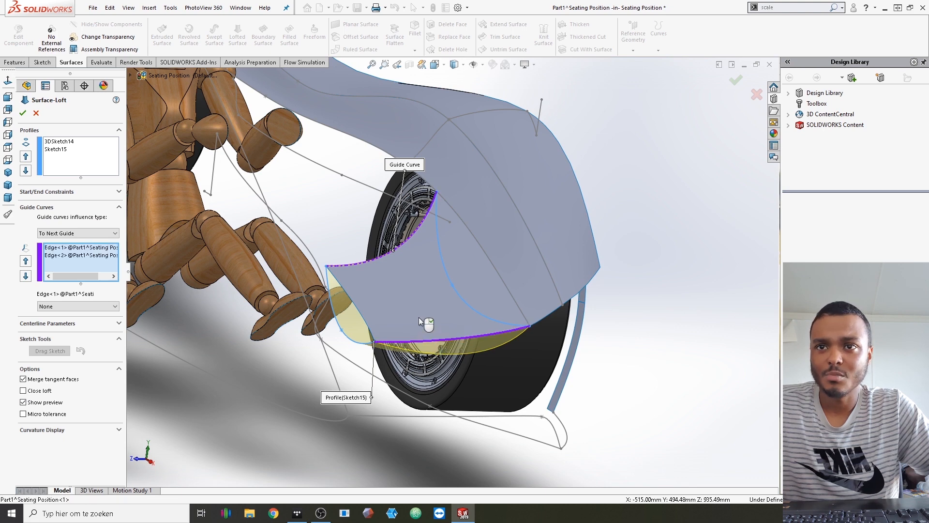
pyautogui.moveTo(420, 318); pyautogui.dragTo(150, 223, button='middle')
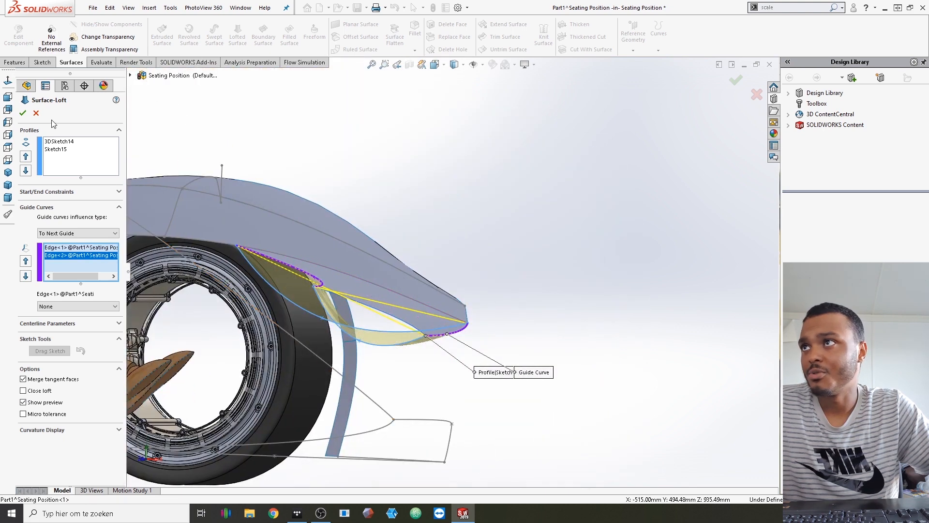
pyautogui.click(22, 113)
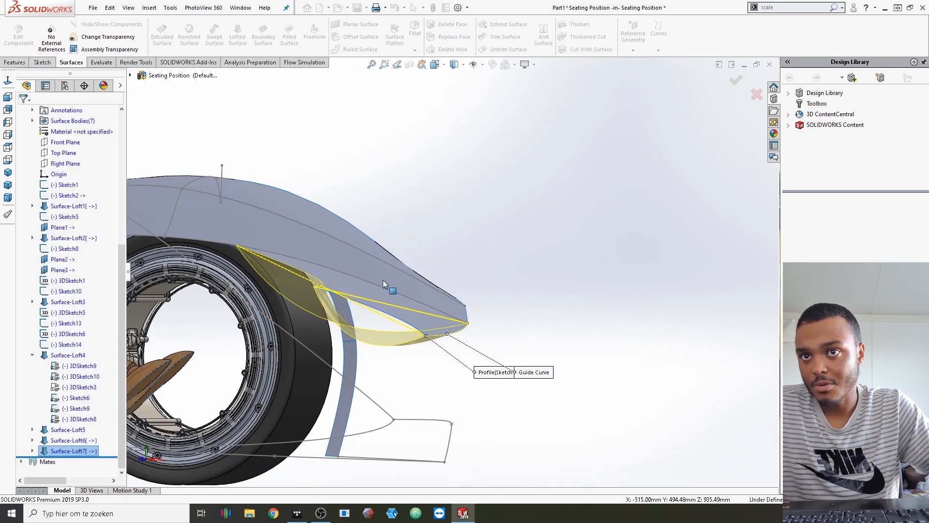
pyautogui.moveTo(383, 284); pyautogui.dragTo(413, 315, button='middle')
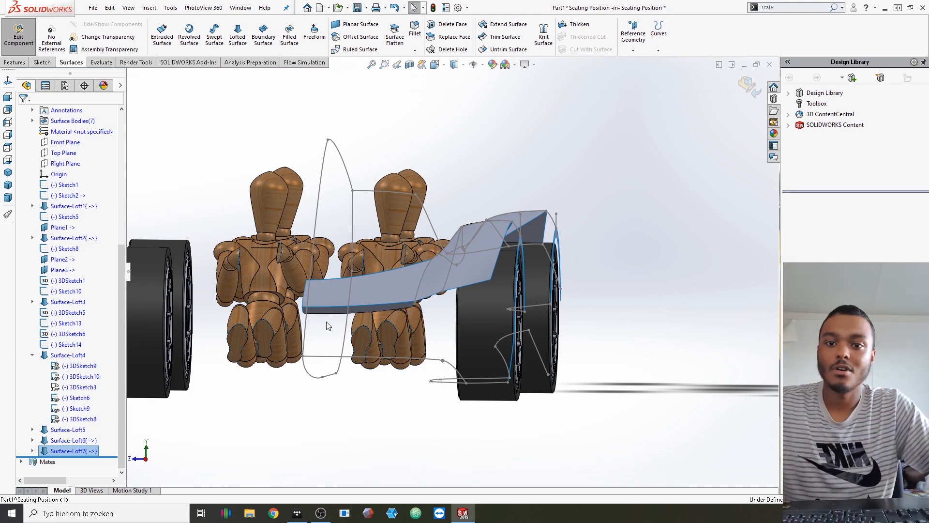
# Delete the curved spline descending from the nose surface's lower edge to the lower body curve in 3DSketch16
pyautogui.moveTo(308, 326); pyautogui.dragTo(403, 356, button='middle')
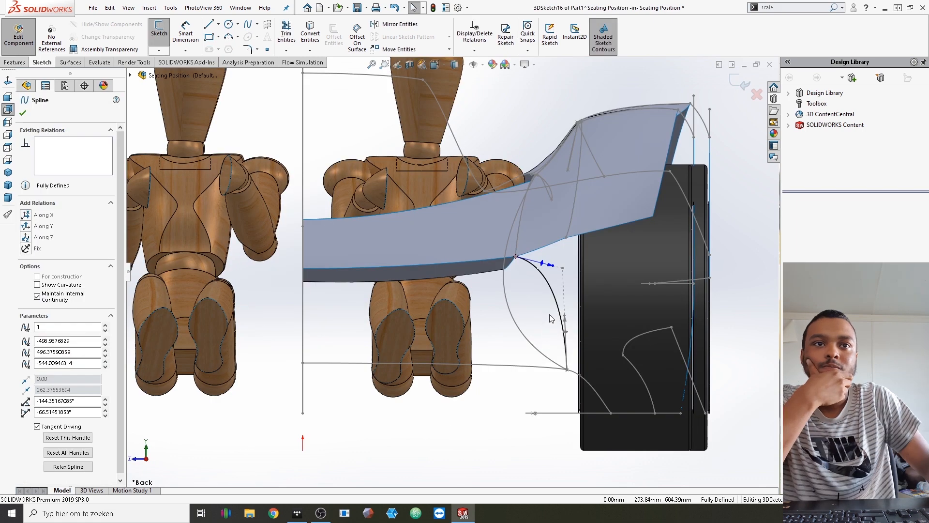
pyautogui.click(554, 292)
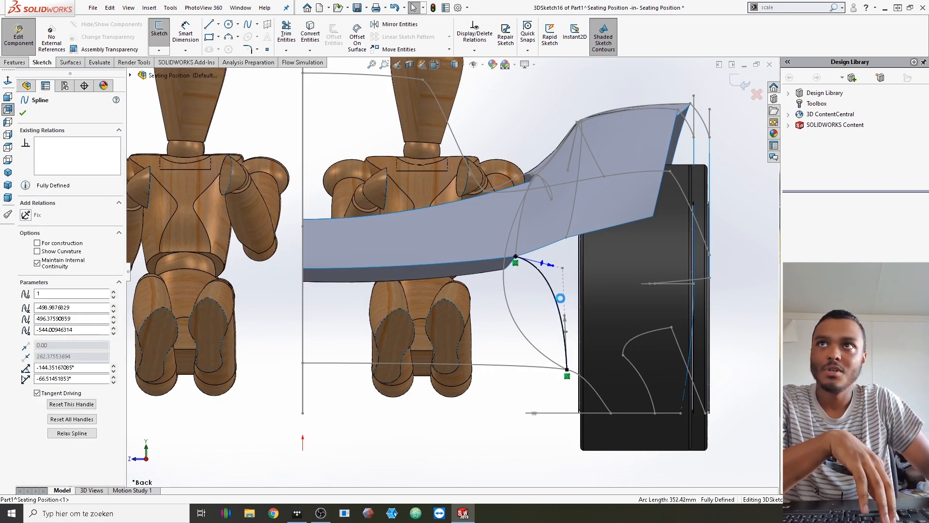
pyautogui.press('Delete')
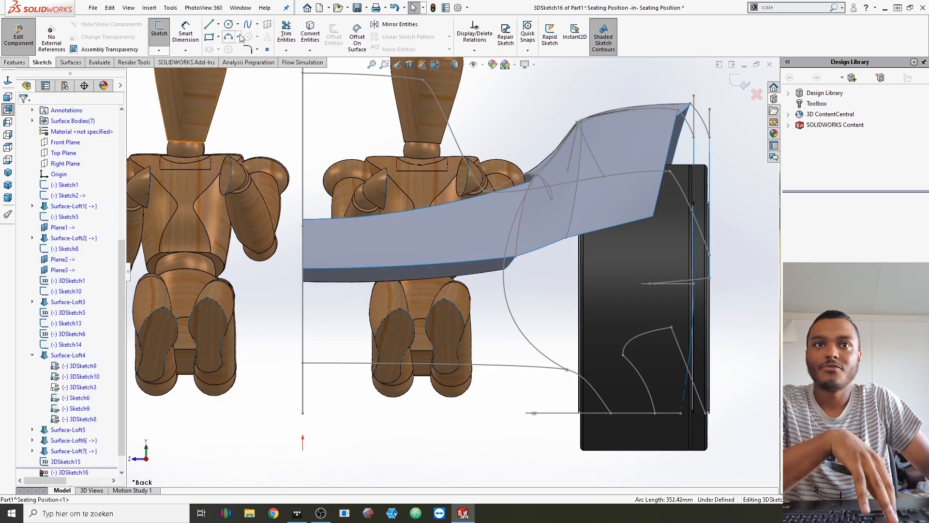
# Draw a two-point spline about 705 mm long from the nose surface's lower edge to the front wheel arch strip
pyautogui.click(247, 24)
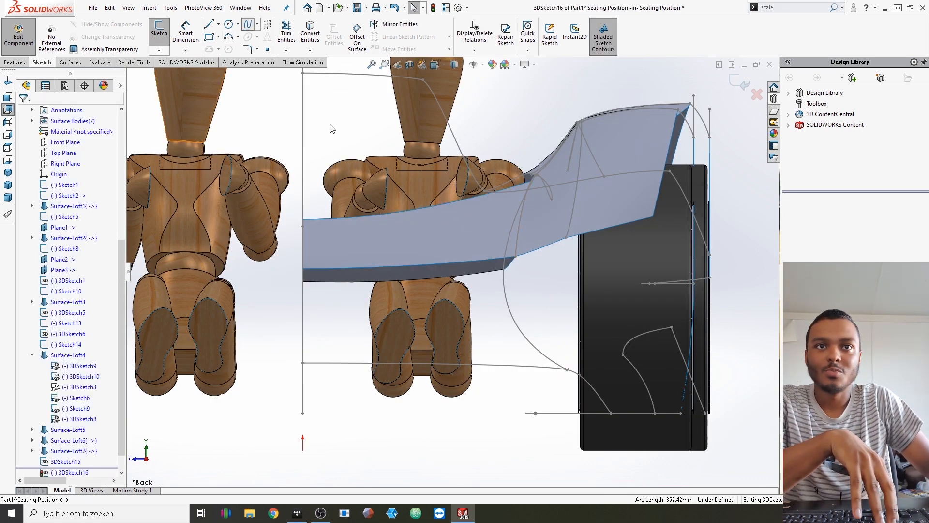
pyautogui.click(516, 256)
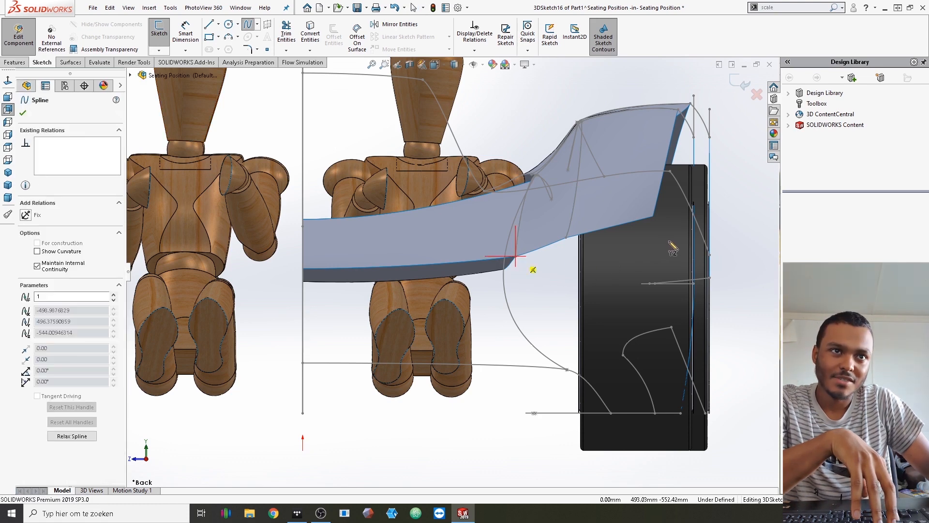
pyautogui.moveTo(657, 258); pyautogui.dragTo(667, 298, button='middle')
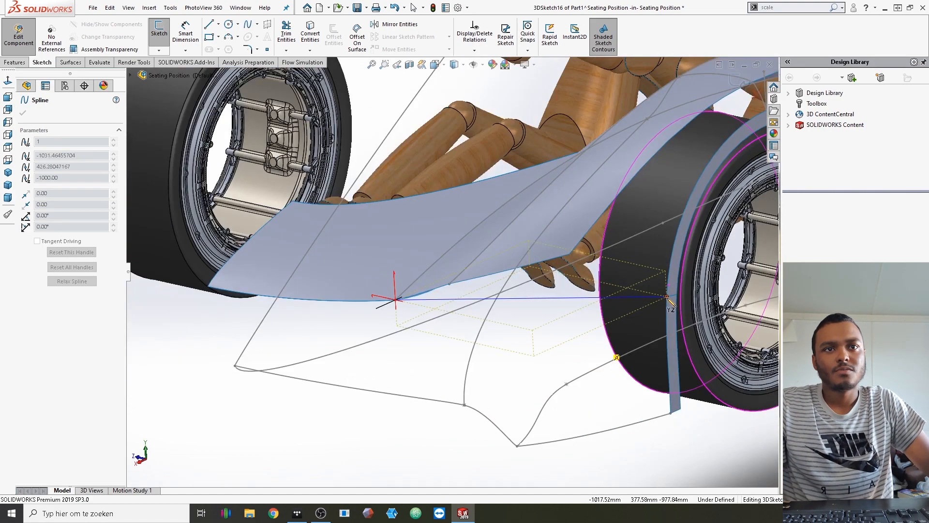
pyautogui.click(666, 296)
pyautogui.press('Escape')
pyautogui.moveTo(522, 226); pyautogui.dragTo(540, 328, button='middle')
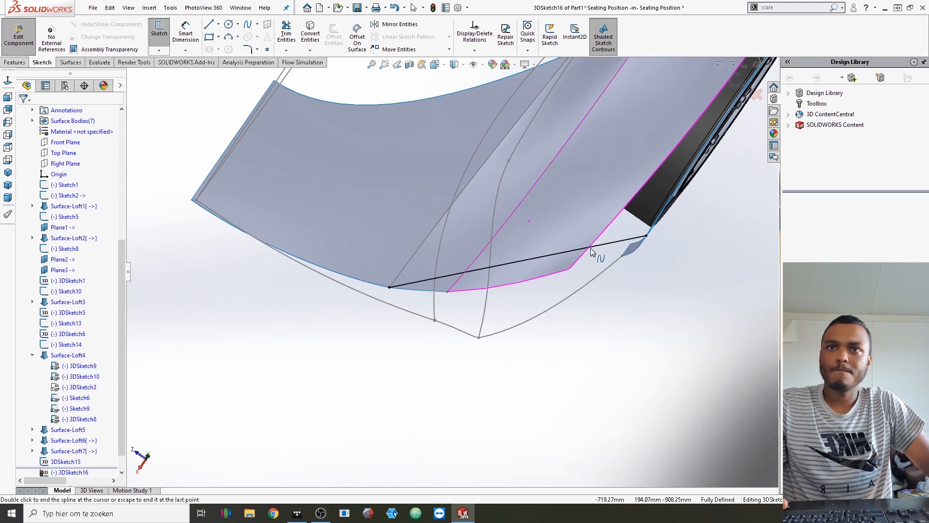
pyautogui.press('Escape')
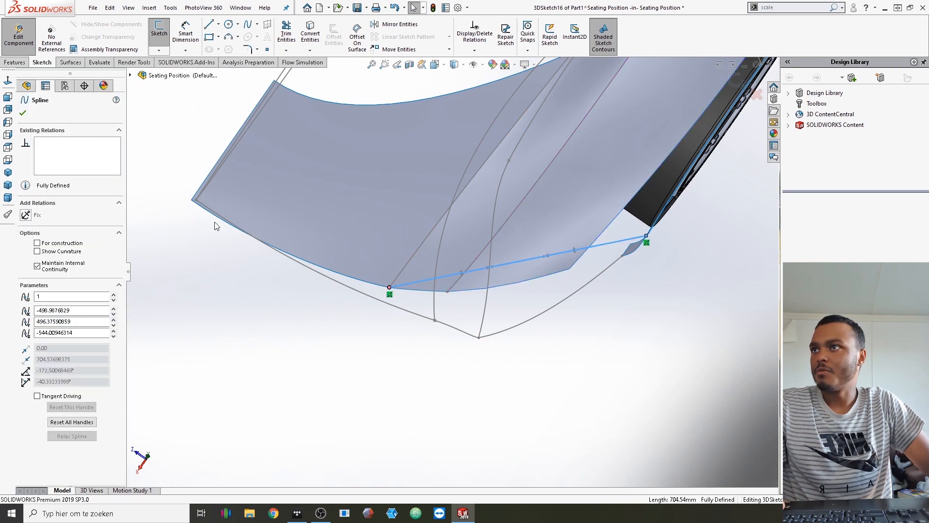
# Bow the new spline outward in the top view with its end handles, so it follows the rounded front corner
pyautogui.click(7, 148)
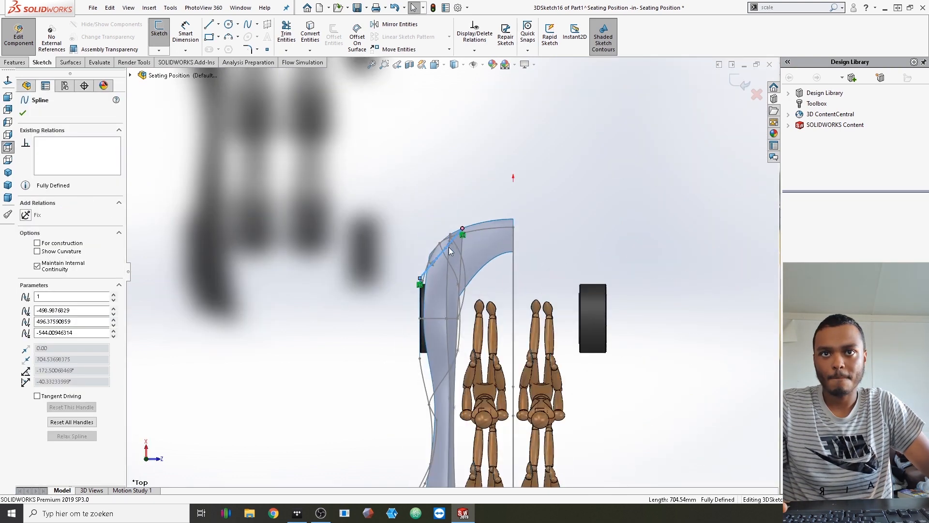
pyautogui.scroll(-2, 449, 247)
pyautogui.moveTo(443, 253); pyautogui.dragTo(435, 241)
pyautogui.scroll(-3, 416, 269)
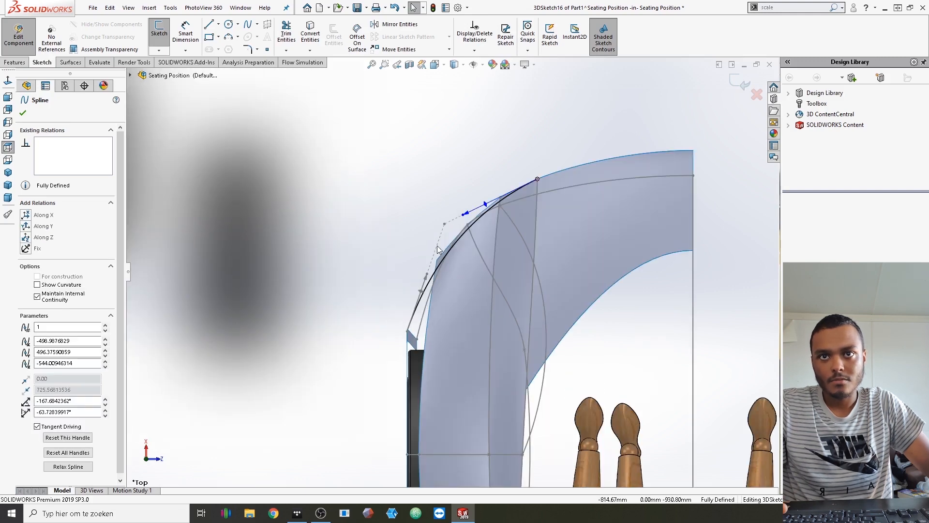
pyautogui.moveTo(420, 272); pyautogui.dragTo(405, 250)
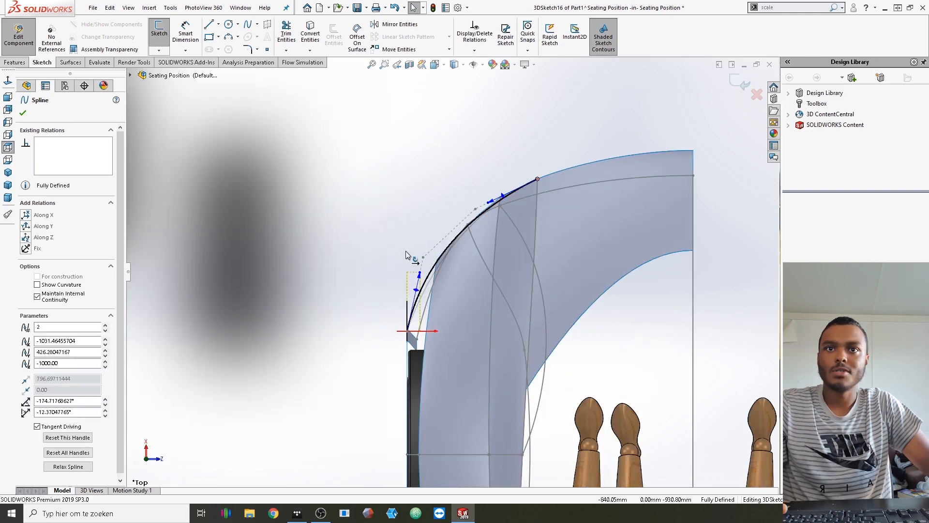
# Raise the spline's nose-end tangent handle in the back view, so the curve arches toward the wheel arch strip
pyautogui.moveTo(533, 156); pyautogui.dragTo(647, 233, button='middle')
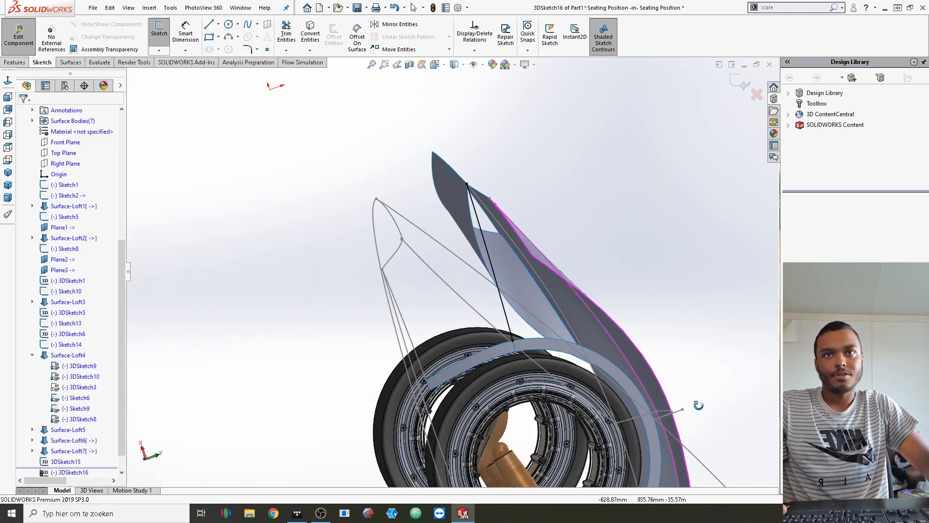
pyautogui.moveTo(699, 405); pyautogui.dragTo(531, 250, button='middle')
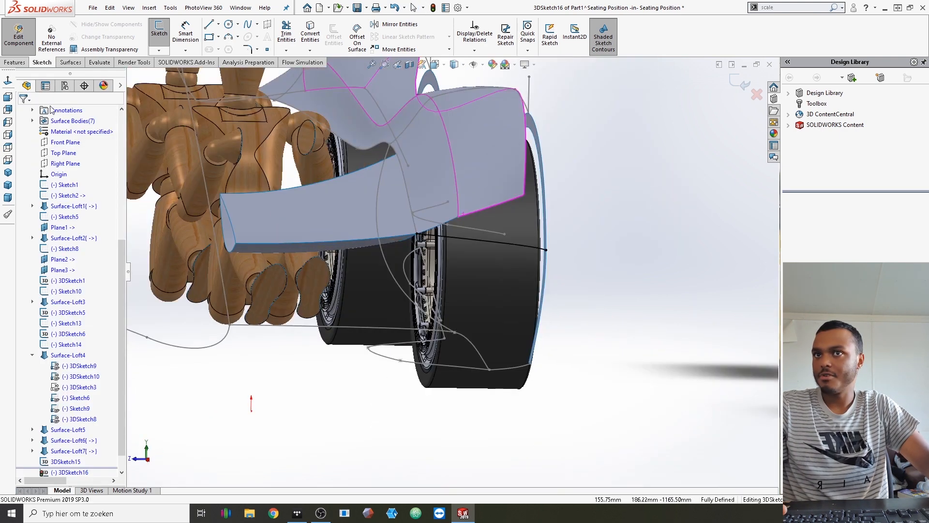
pyautogui.click(12, 124)
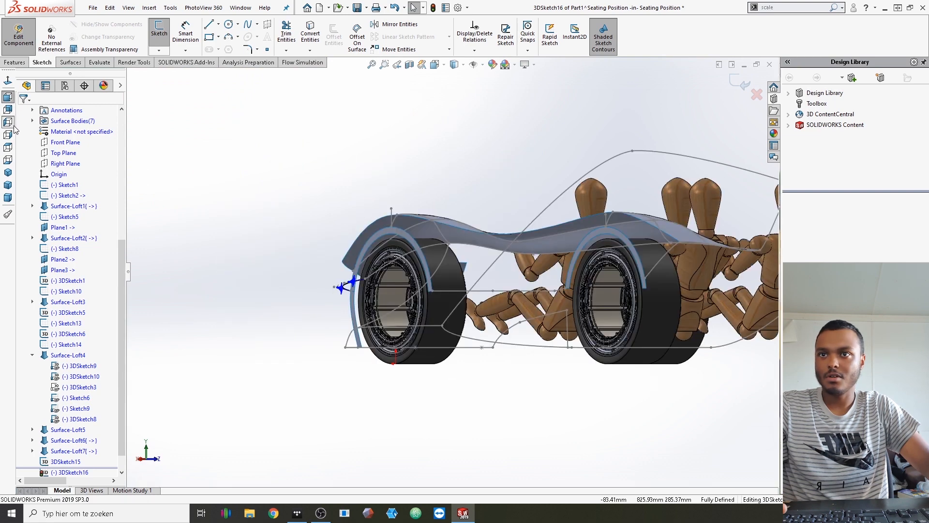
pyautogui.click(9, 136)
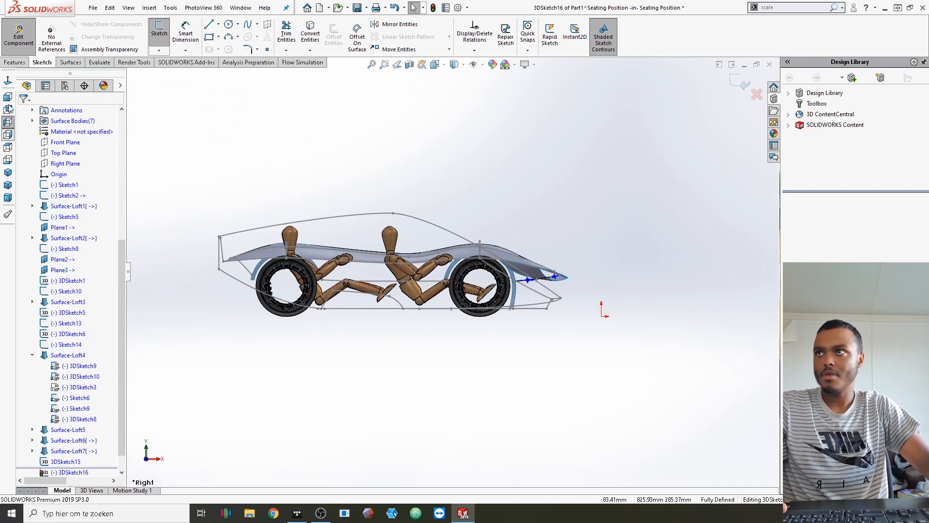
pyautogui.click(9, 111)
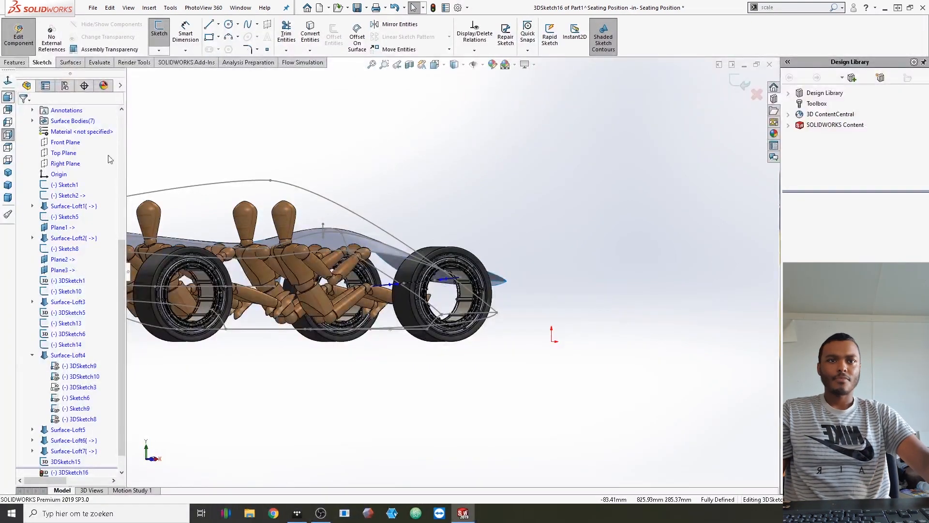
pyautogui.hotkey('ctrl', '2')
pyautogui.moveTo(635, 272); pyautogui.dragTo(640, 248)
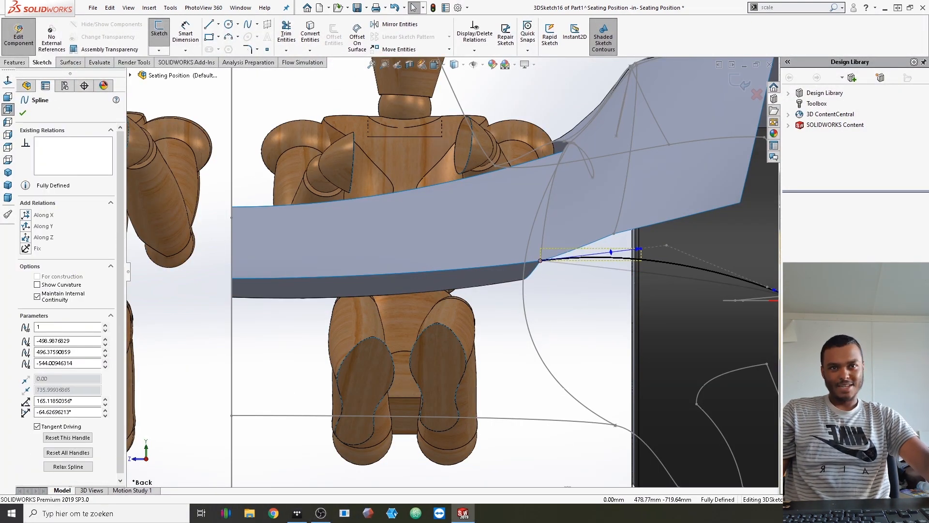
pyautogui.moveTo(641, 251); pyautogui.dragTo(622, 266, button='middle')
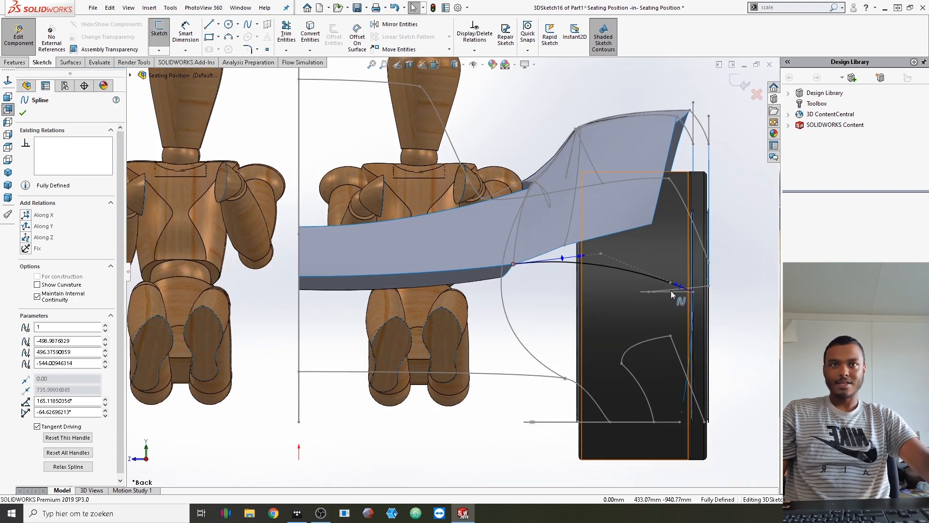
# Deselect the adjusted spline and draw a two-point spline in 3DSketch18 from the nose surface down to the front corner of the lower body curve
pyautogui.scroll(3, 613, 266)
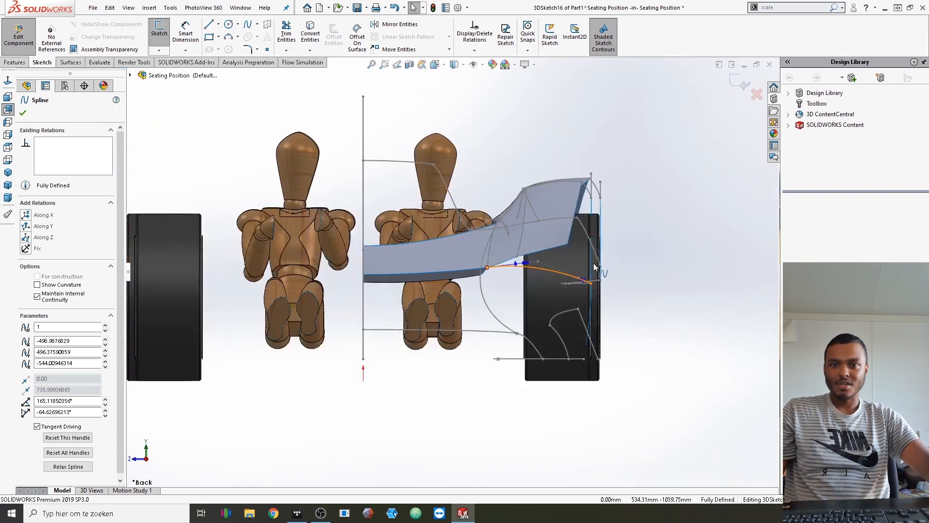
pyautogui.scroll(-2, 595, 266)
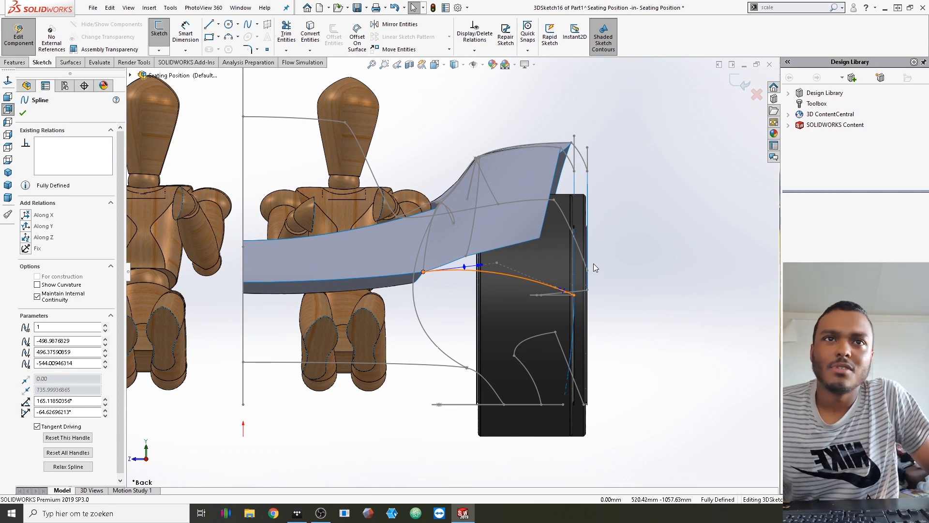
pyautogui.click(644, 192)
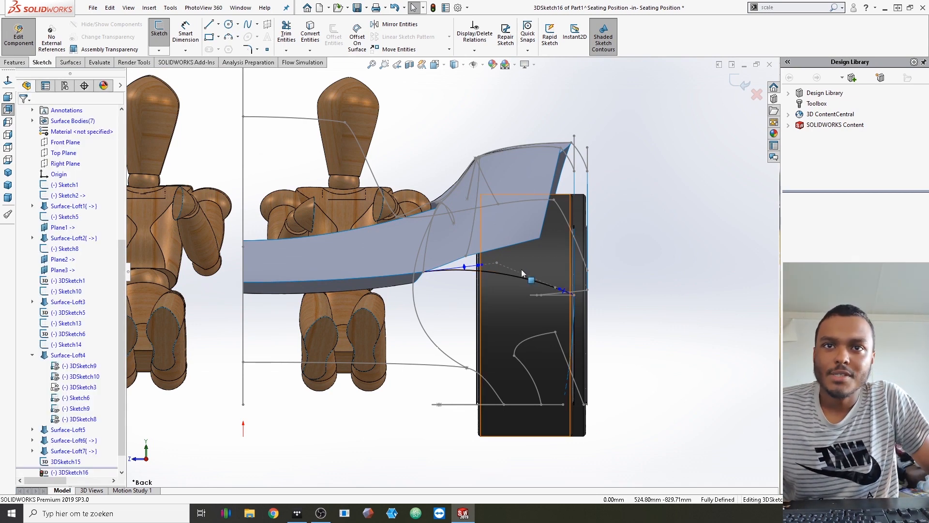
pyautogui.scroll(1, 513, 271)
pyautogui.scroll(1, 463, 286)
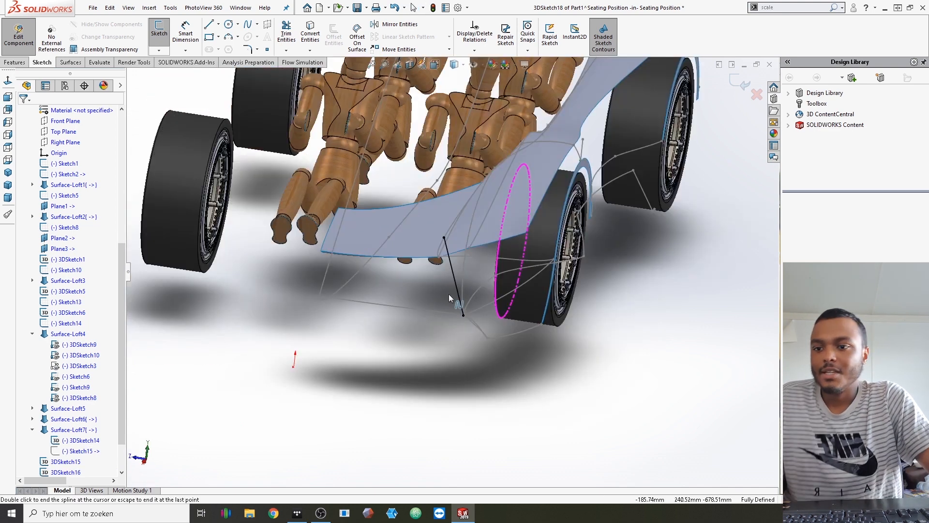
pyautogui.scroll(-1, 449, 294)
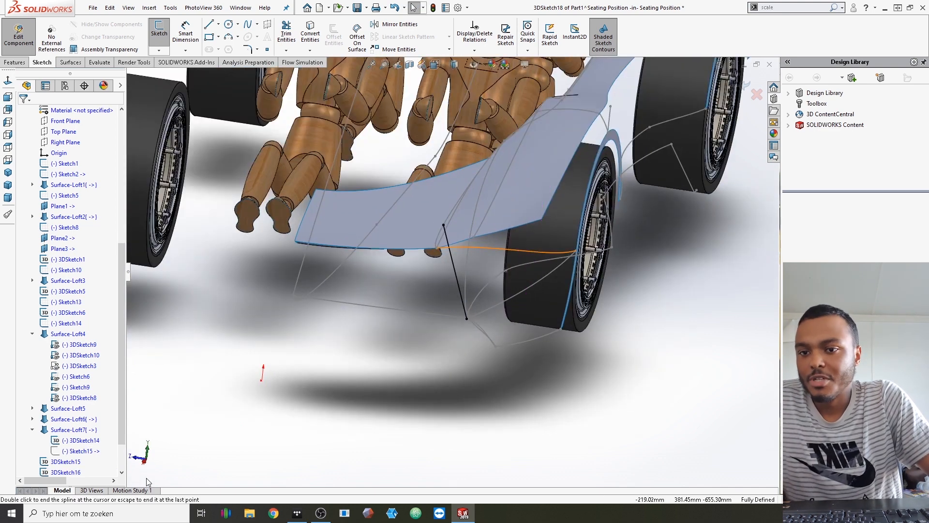
pyautogui.press('Escape')
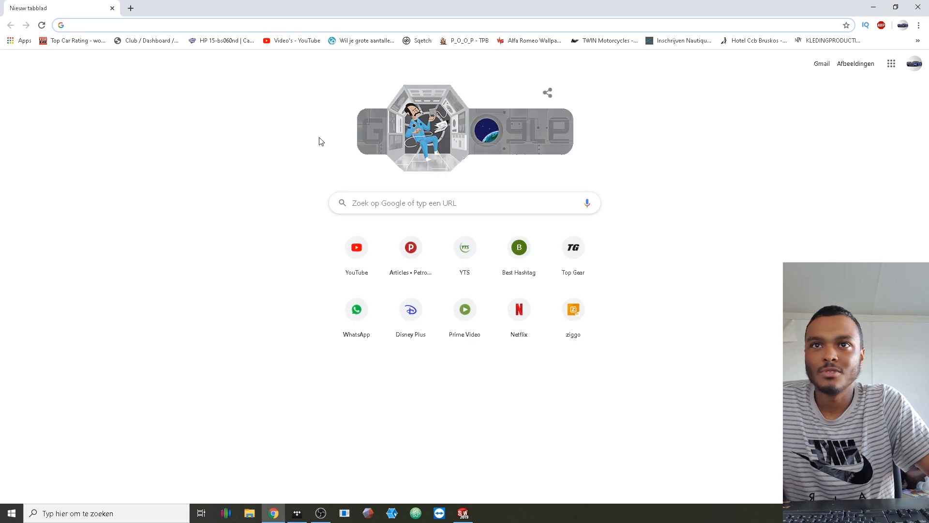
# In the Chrome browser, search Google for "acura lmp daytona" and show the image results
pyautogui.click(372, 199)
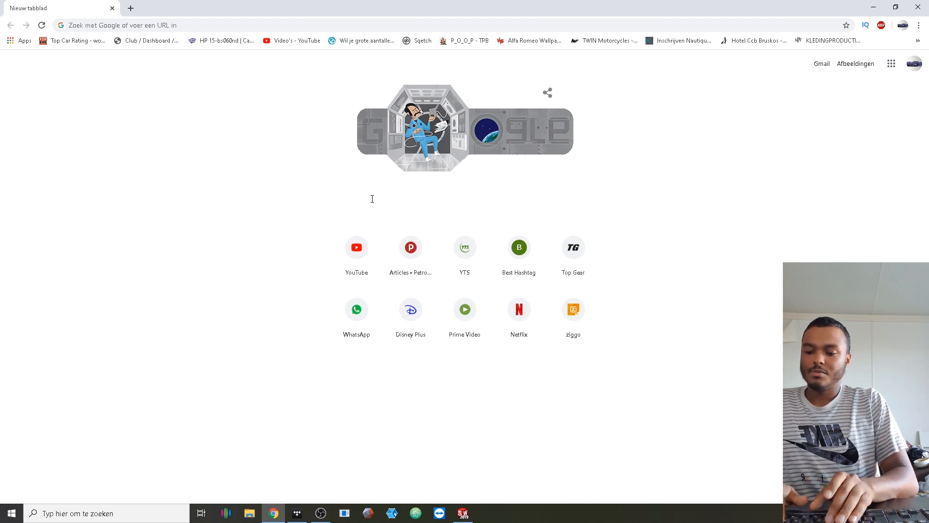
pyautogui.write('acura lmp daytona')
pyautogui.press('Return')
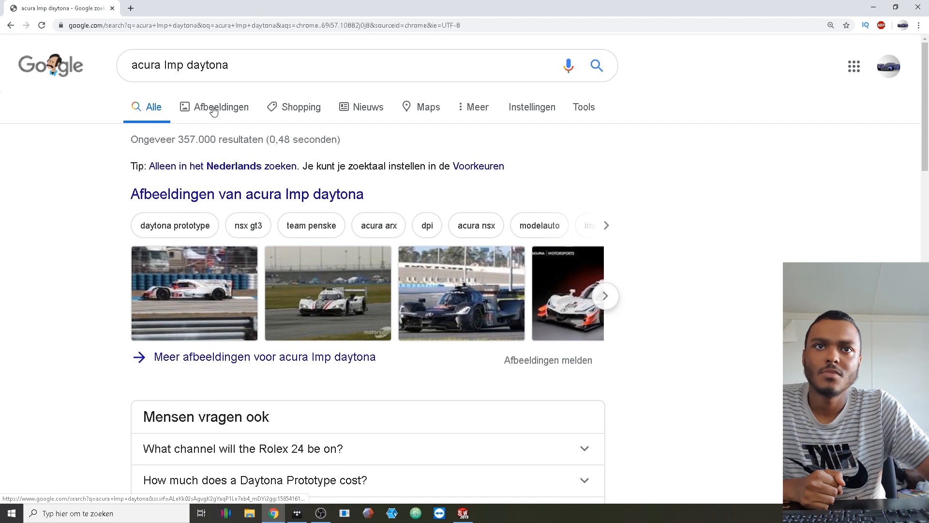
pyautogui.click(213, 111)
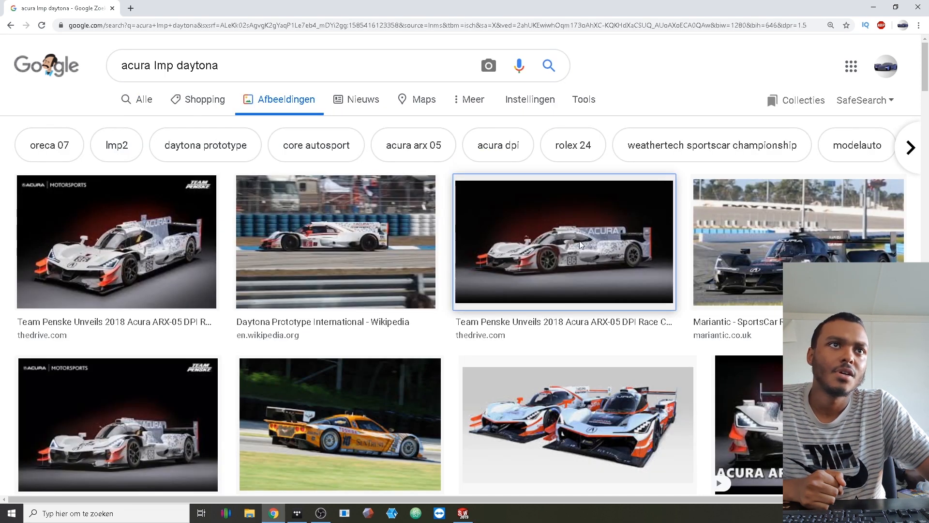
# Open the photos from The Drive, Mariantic and Autoweek to examine the Acura prototype's nose and front fenders
pyautogui.click(581, 244)
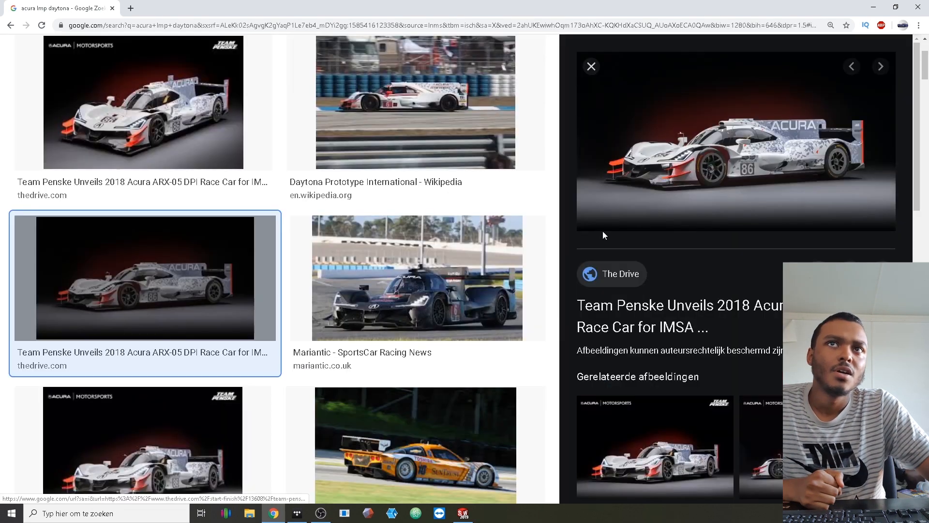
pyautogui.scroll(-2, 474, 234)
pyautogui.click(472, 223)
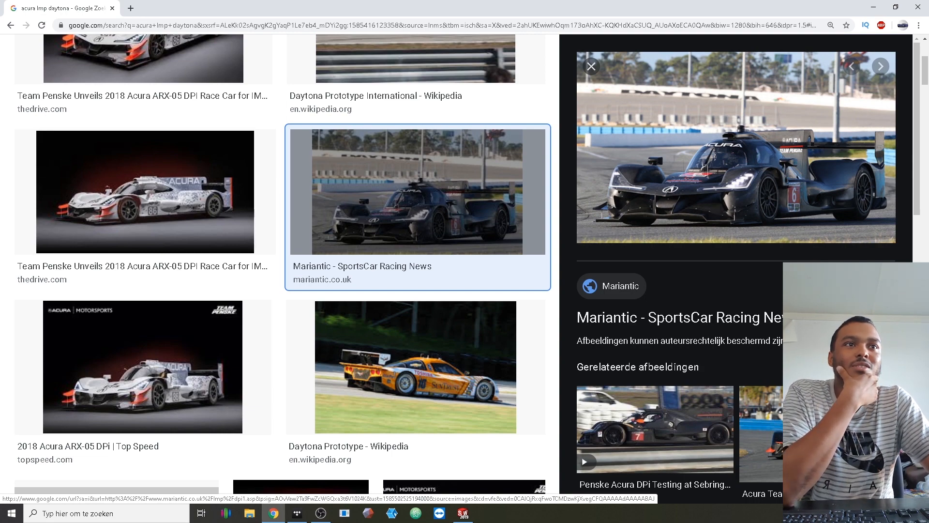
pyautogui.click(760, 426)
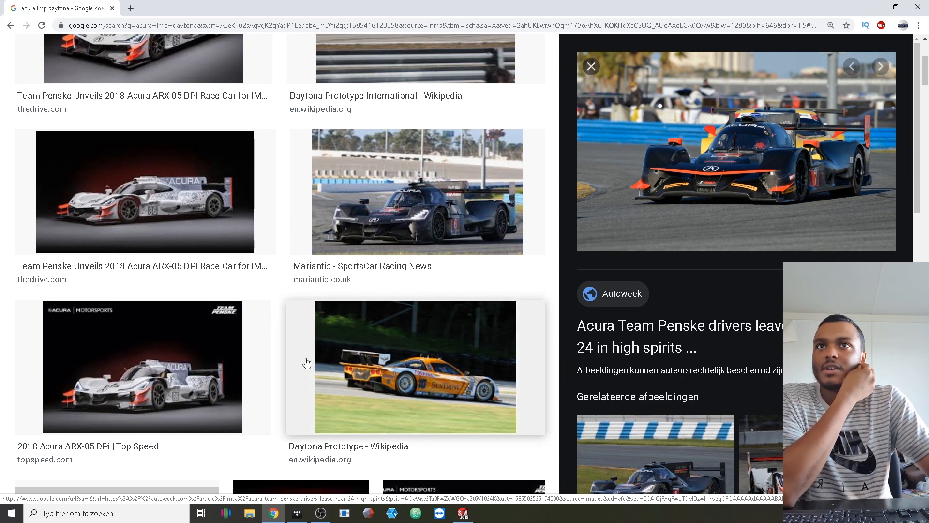
# Browse further image results and open the ARX-05 unveiling and AutoNXT photos to study the front corner bodywork
pyautogui.scroll(-4, 355, 334)
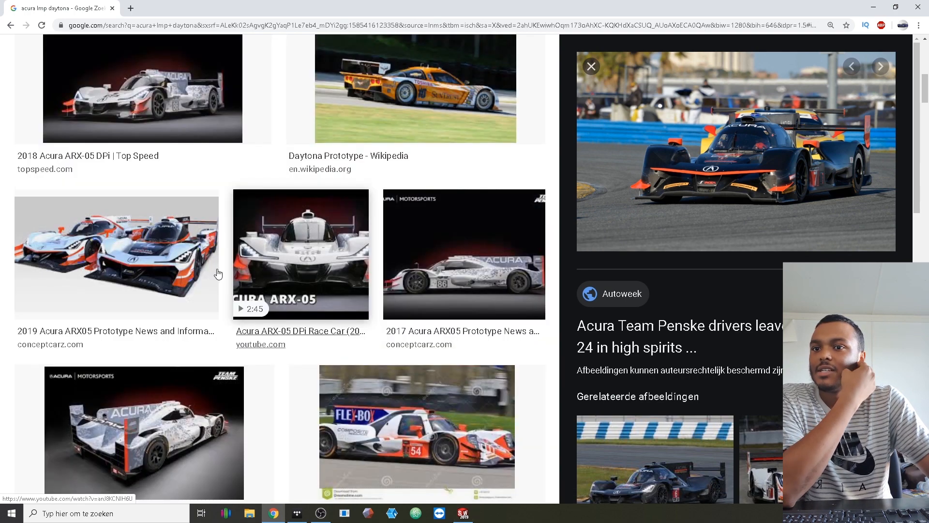
pyautogui.scroll(-6, 217, 276)
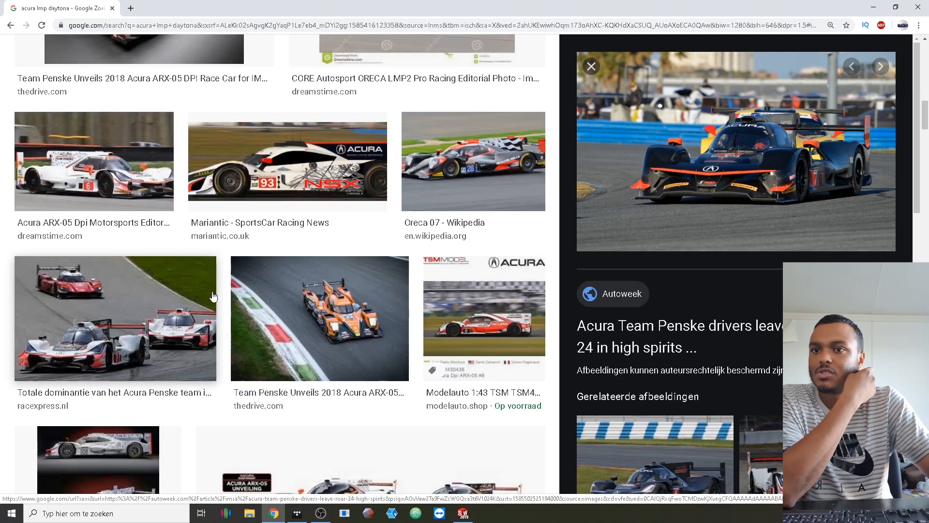
pyautogui.scroll(-3, 215, 290)
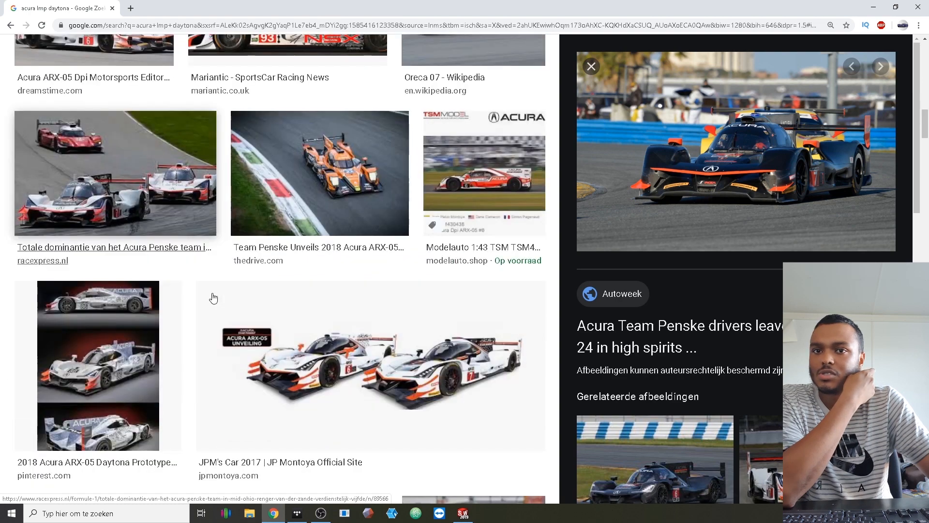
pyautogui.click(330, 390)
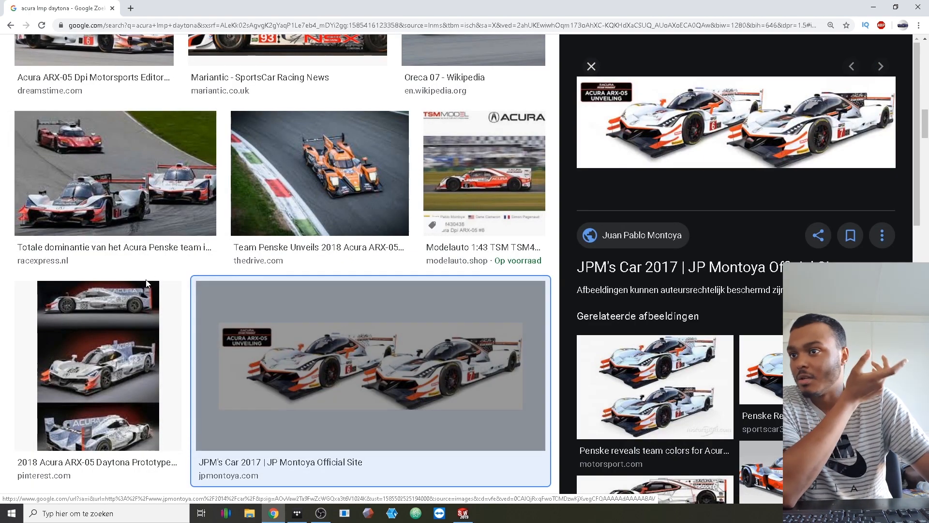
pyautogui.scroll(-2, 151, 283)
pyautogui.scroll(-3, 151, 285)
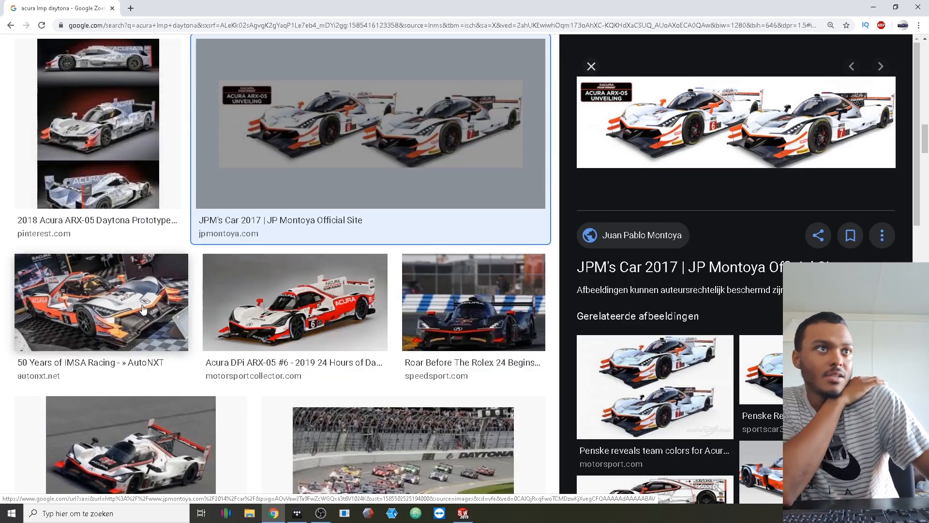
pyautogui.press('Right')
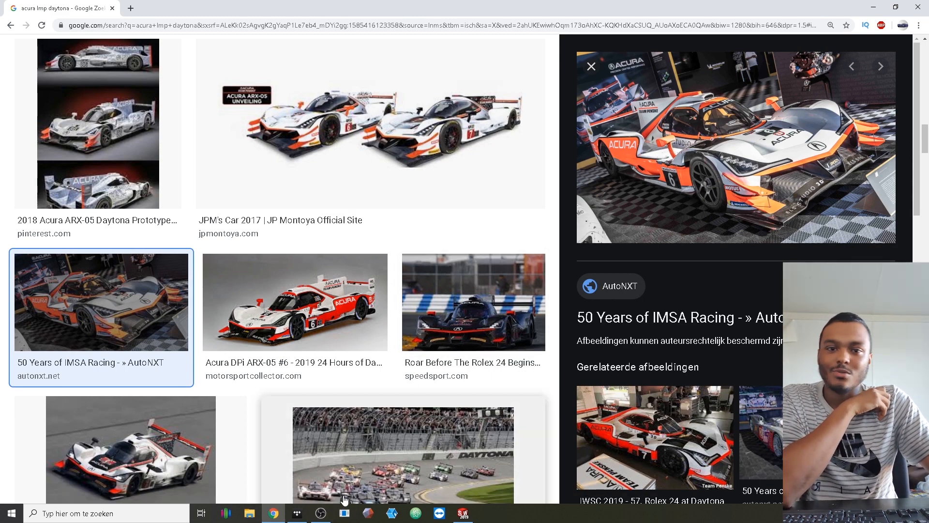
# Switch back to SOLIDWORKS and start a surface loft using 3DSketch14 and 3DSketch24 as its profiles
pyautogui.click(463, 512)
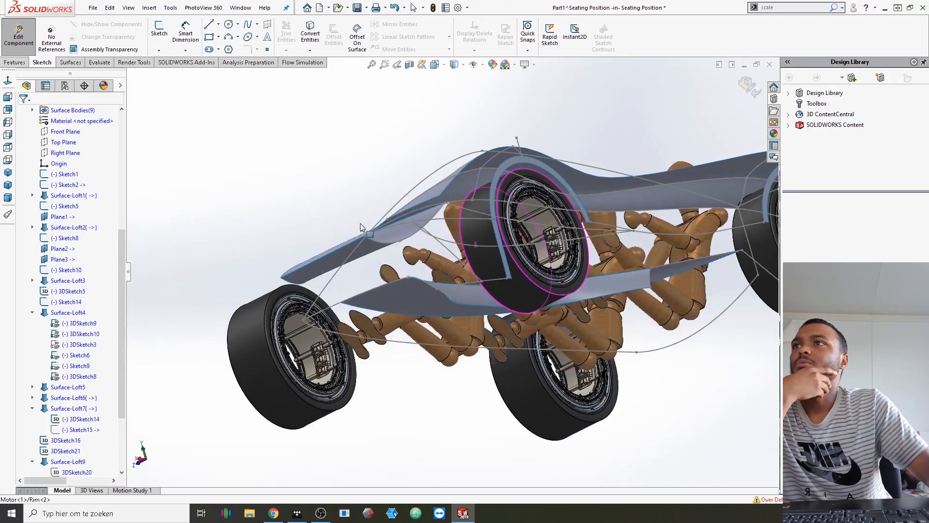
pyautogui.click(70, 63)
pyautogui.click(237, 36)
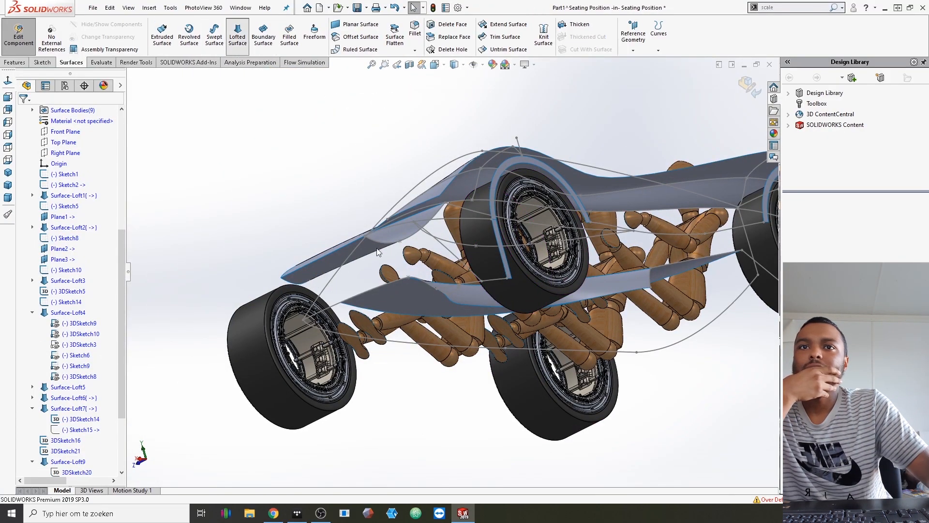
pyautogui.click(409, 237)
pyautogui.moveTo(435, 228); pyautogui.dragTo(458, 217, button='middle')
pyautogui.click(458, 216)
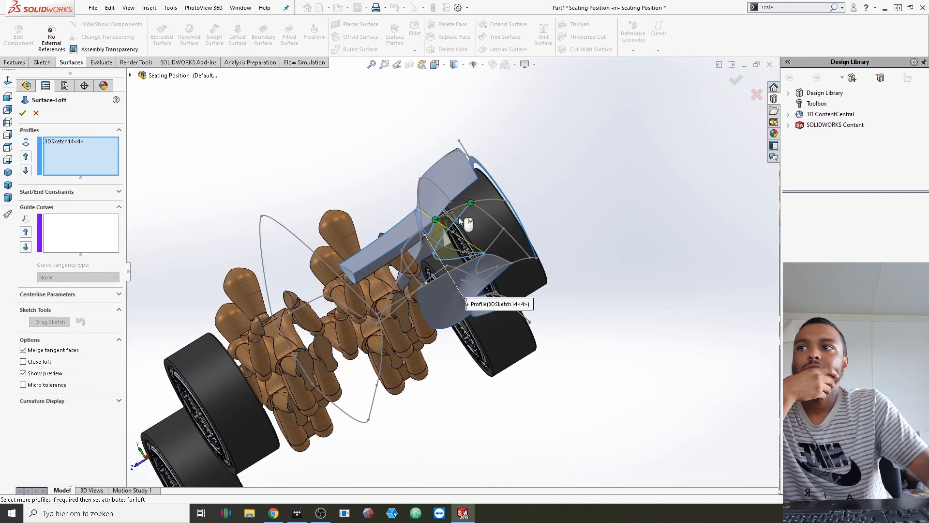
# Add 3DSketch16 and 3DSketch21 as the loft's guide curves and create the surface
pyautogui.click(81, 237)
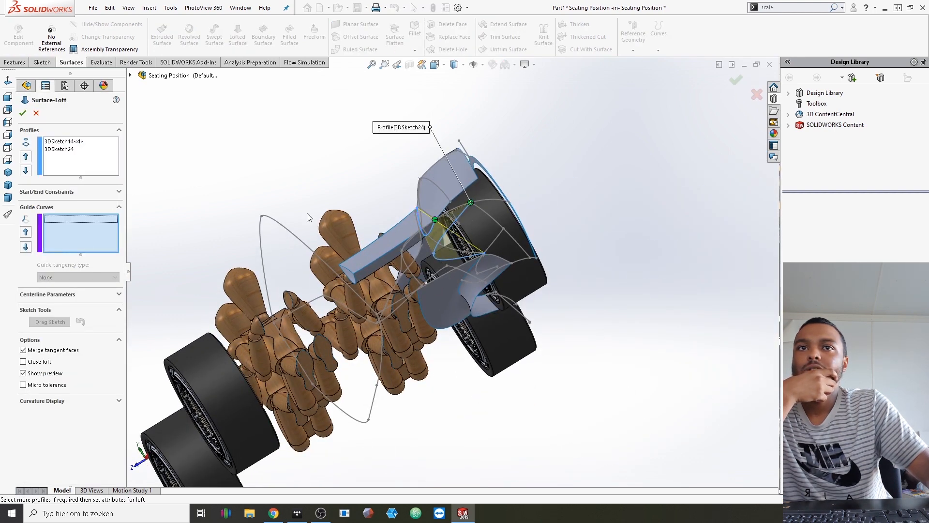
pyautogui.click(460, 205)
pyautogui.moveTo(460, 205); pyautogui.dragTo(268, 173, button='middle')
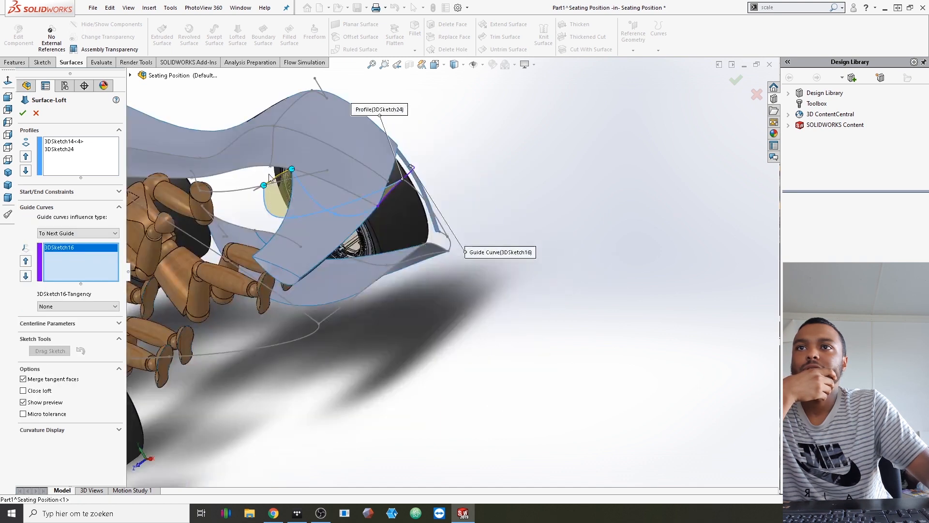
pyautogui.click(276, 180)
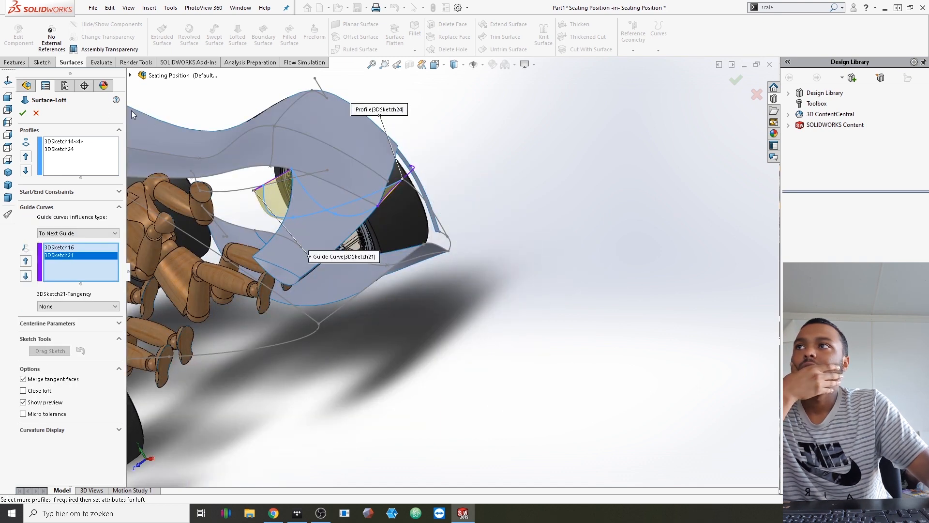
pyautogui.click(23, 114)
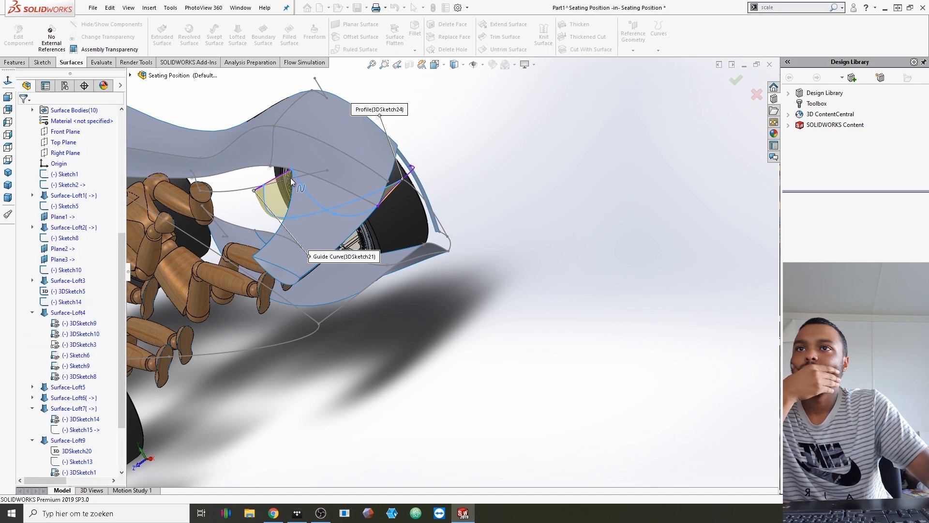
# Create a reference plane from the Right Plane with a 0 mm offset
pyautogui.moveTo(313, 198)
pyautogui.mouseDown(button='middle')
pyautogui.moveTo(270, 215)
pyautogui.moveTo(286, 239)
pyautogui.mouseUp(button='middle')
pyautogui.scroll(-3, 436, 220)
pyautogui.moveTo(446, 217)
pyautogui.mouseDown(button='middle')
pyautogui.moveTo(454, 199)
pyautogui.moveTo(445, 187)
pyautogui.moveTo(462, 167)
pyautogui.moveTo(416, 264)
pyautogui.moveTo(393, 280)
pyautogui.moveTo(310, 283)
pyautogui.moveTo(449, 384)
pyautogui.moveTo(431, 400)
pyautogui.mouseUp(button='middle')
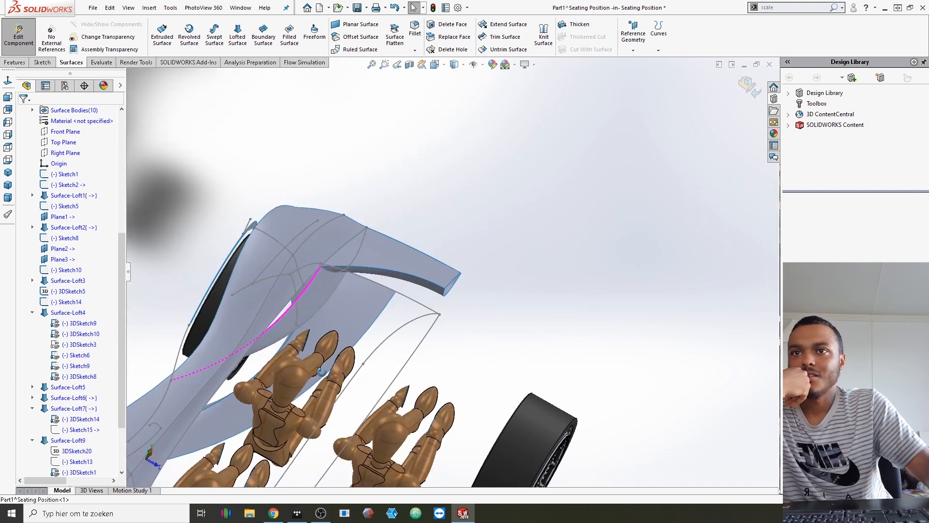
pyautogui.moveTo(319, 371); pyautogui.dragTo(377, 320, button='middle')
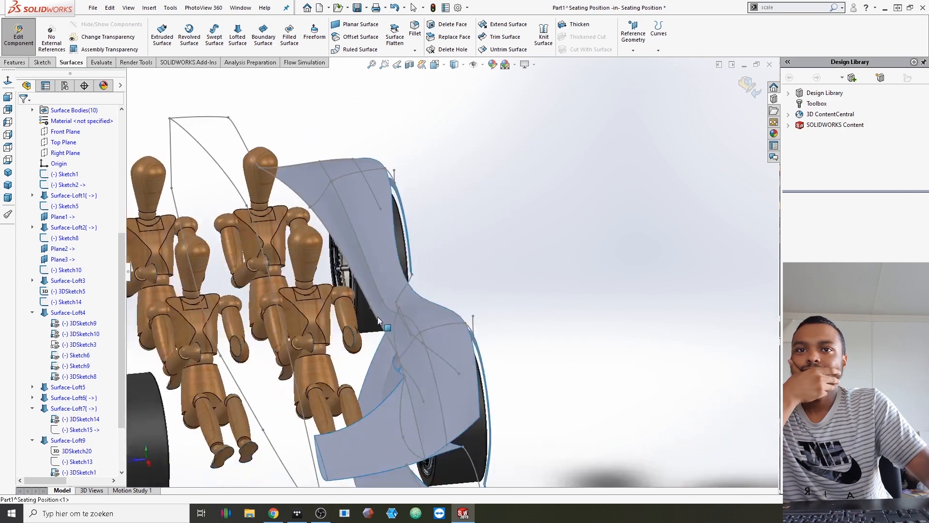
pyautogui.scroll(10, 378, 320)
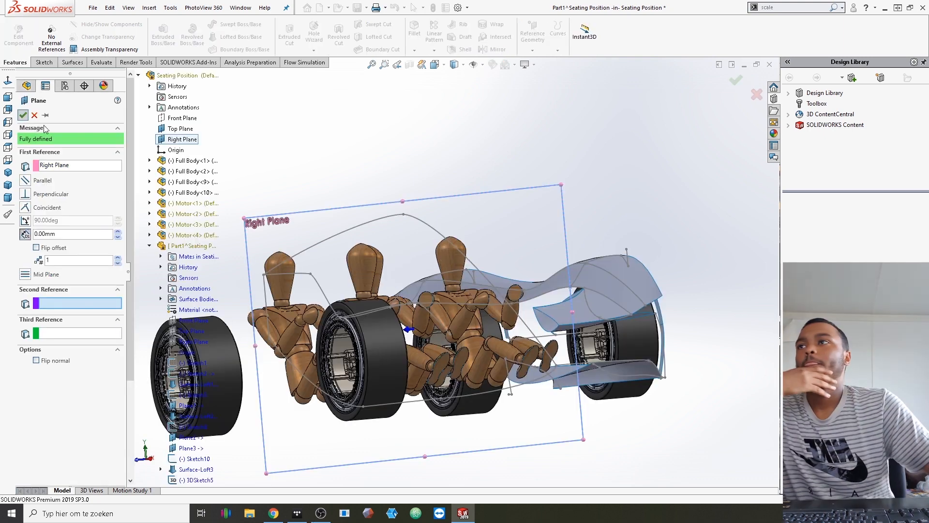
pyautogui.press('Return')
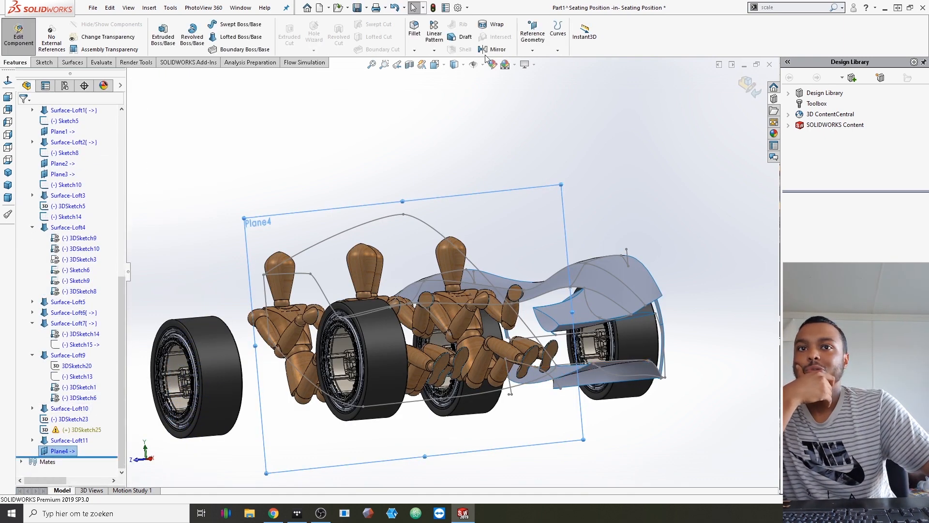
# Start a mirror about Plane4 and choose the Surface-Loft6, Surface-Loft7, Surface-Loft4 and Surface-Loft5 bodies to mirror
pyautogui.click(493, 49)
pyautogui.scroll(3, 577, 245)
pyautogui.moveTo(577, 245); pyautogui.dragTo(491, 359, button='middle')
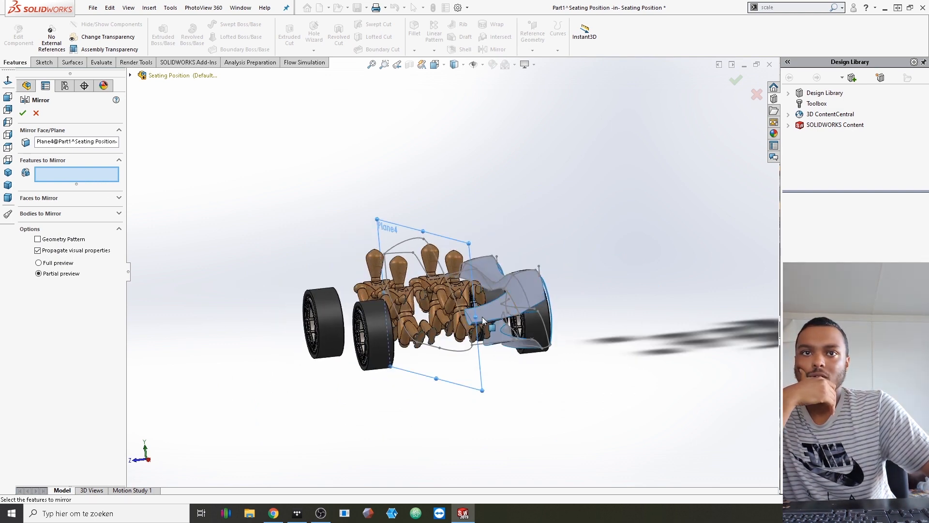
pyautogui.scroll(-4, 483, 319)
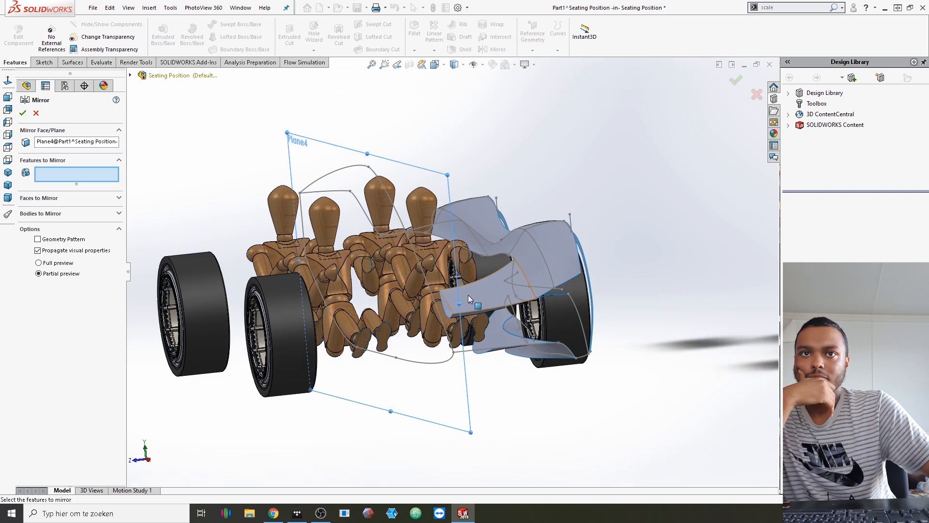
pyautogui.moveTo(472, 310); pyautogui.dragTo(339, 295, button='middle')
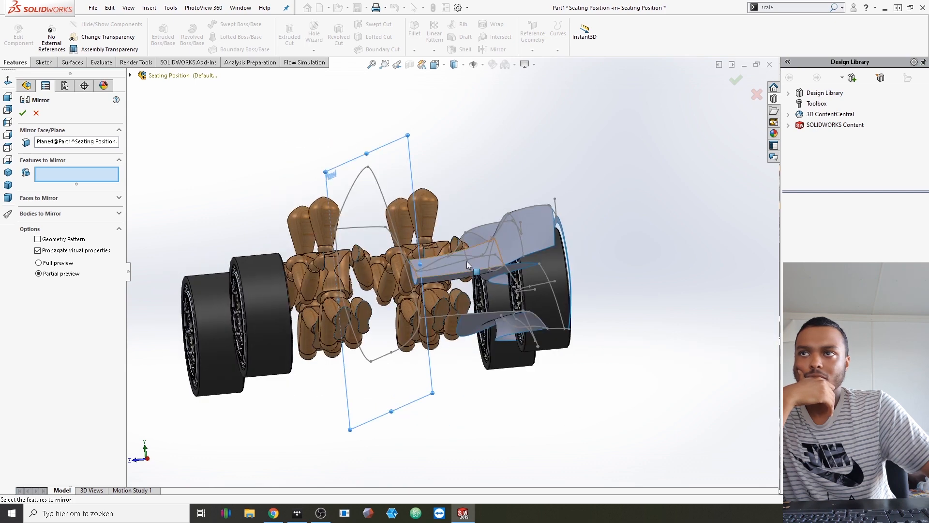
pyautogui.click(35, 213)
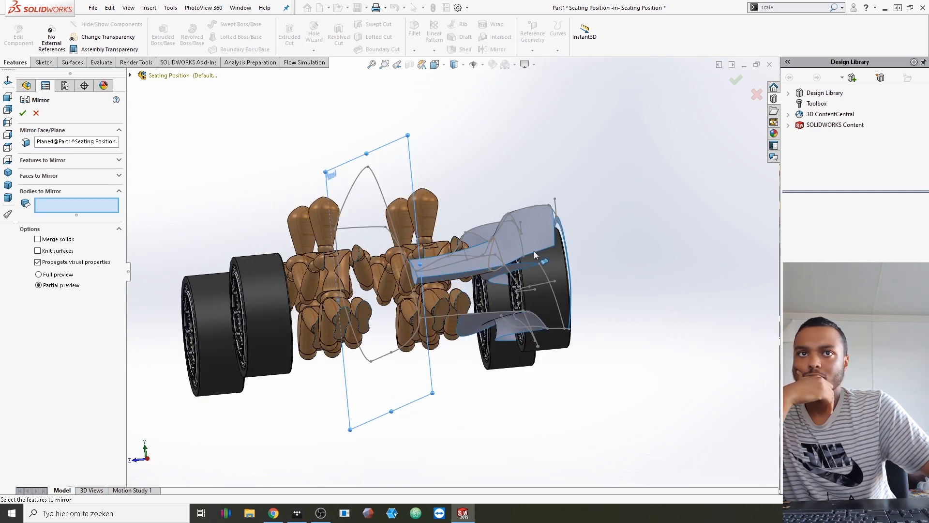
pyautogui.click(459, 280)
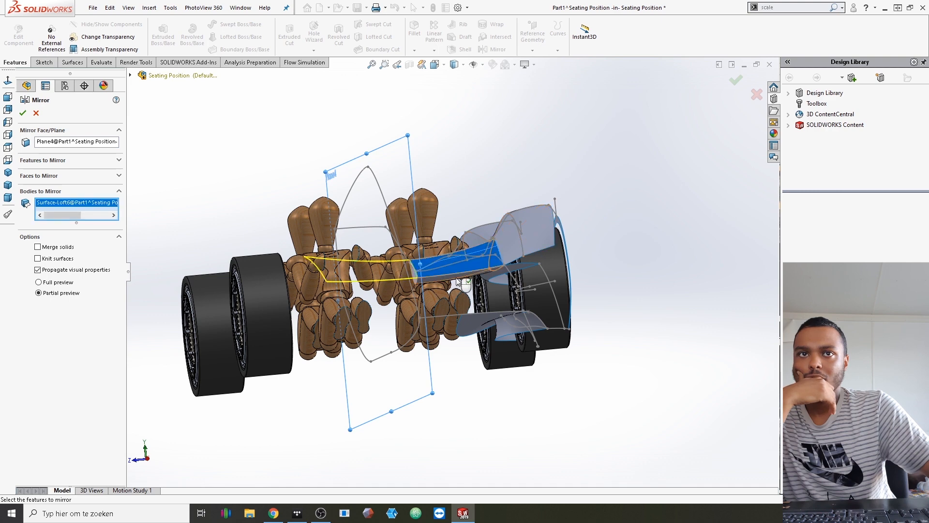
pyautogui.click(465, 278)
pyautogui.click(507, 248)
pyautogui.click(535, 237)
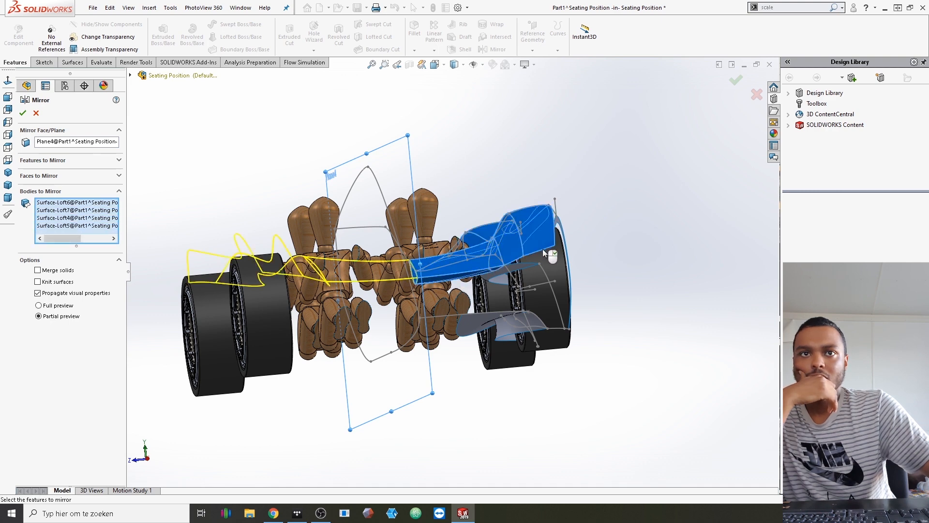
# Add the Surface-Loft1, Surface-Loft2, Surface-Loft10 and Surface-Loft9 bodies to the selection and create the mirror
pyautogui.moveTo(543, 249); pyautogui.dragTo(515, 279, button='middle')
pyautogui.click(493, 278)
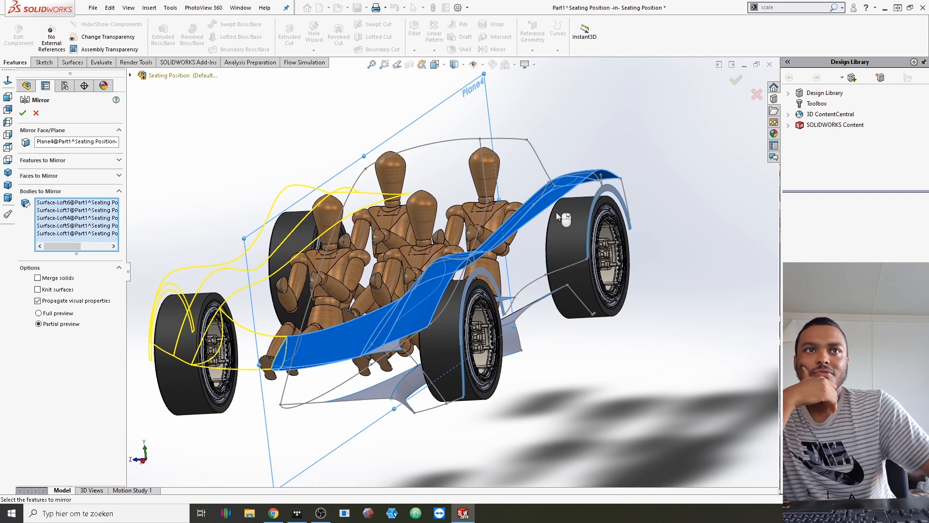
pyautogui.click(613, 194)
pyautogui.click(390, 400)
pyautogui.click(443, 382)
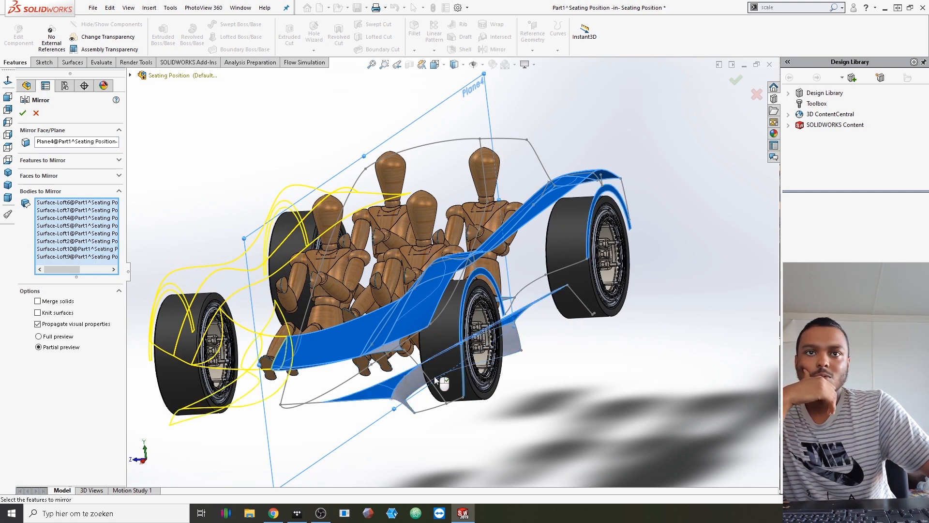
pyautogui.moveTo(498, 333)
pyautogui.mouseDown(button='middle')
pyautogui.moveTo(536, 310)
pyautogui.moveTo(515, 339)
pyautogui.mouseUp(button='middle')
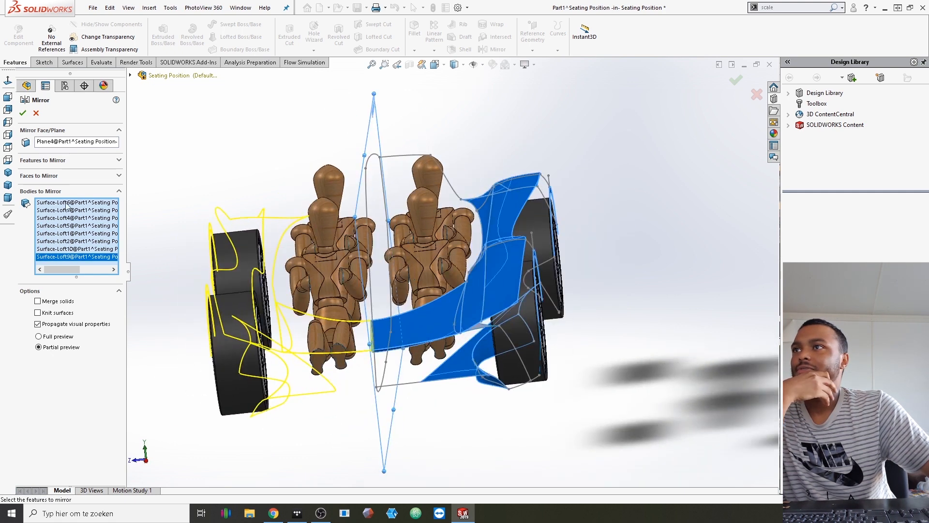
pyautogui.click(23, 113)
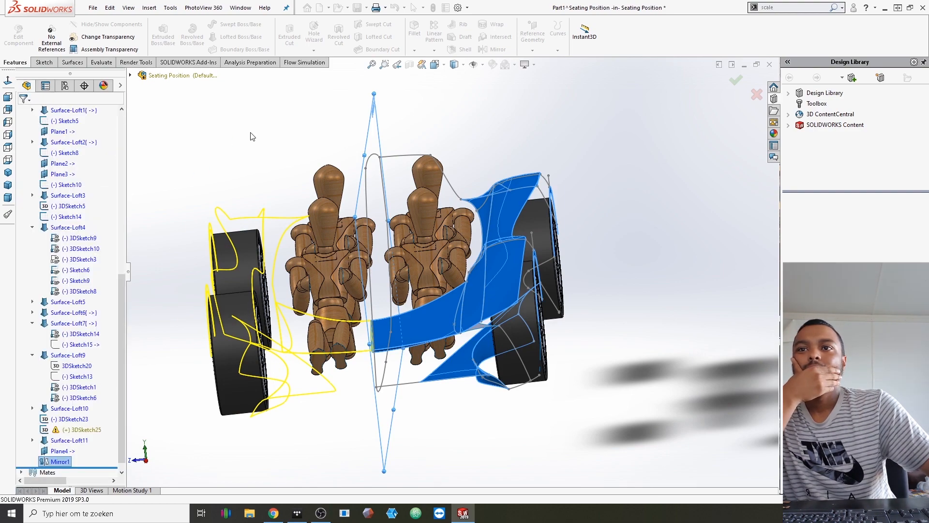
# Turn on the perspective display of the car model
pyautogui.moveTo(335, 227); pyautogui.dragTo(378, 214, button='middle')
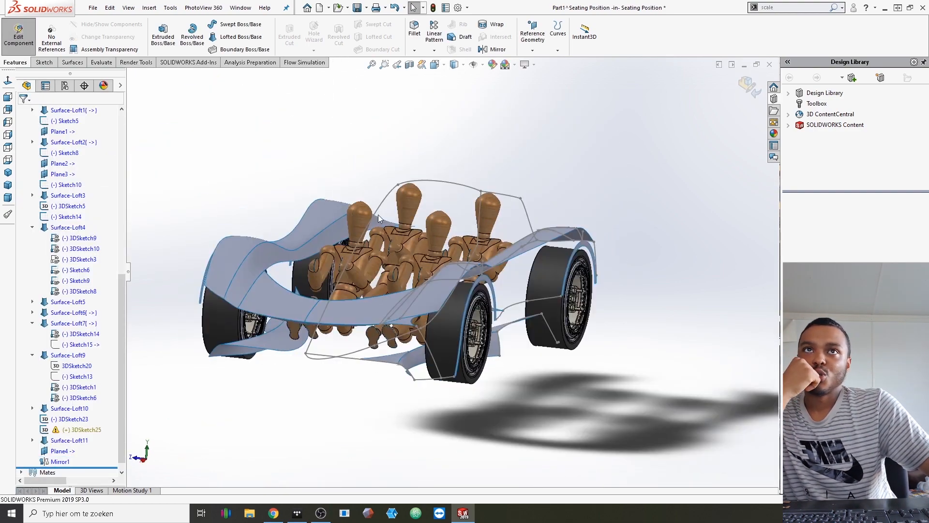
pyautogui.click(527, 65)
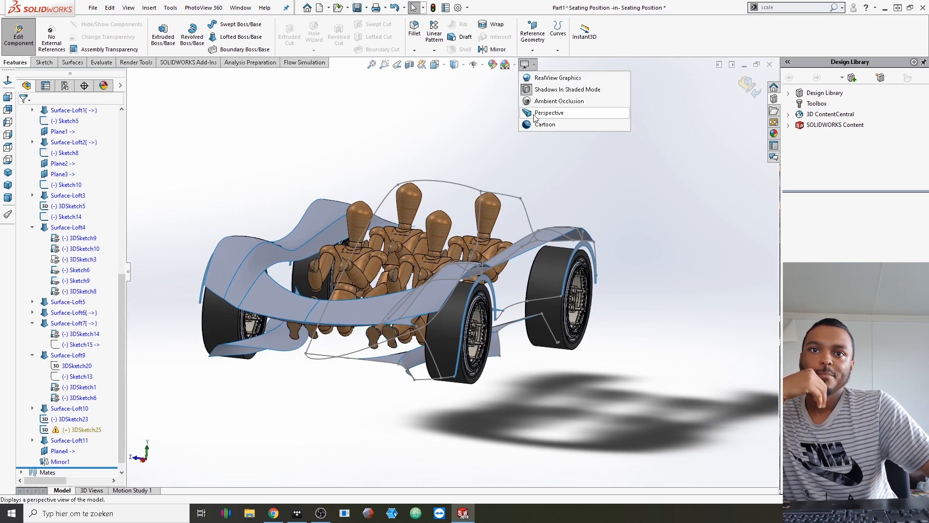
pyautogui.click(534, 115)
# Examine the mirrored body surfaces in perspective from the front and sides, checking the nose, fenders and lower front corners
pyautogui.moveTo(369, 171)
pyautogui.mouseDown(button='middle')
pyautogui.moveTo(386, 172)
pyautogui.moveTo(357, 161)
pyautogui.moveTo(366, 170)
pyautogui.mouseUp(button='middle')
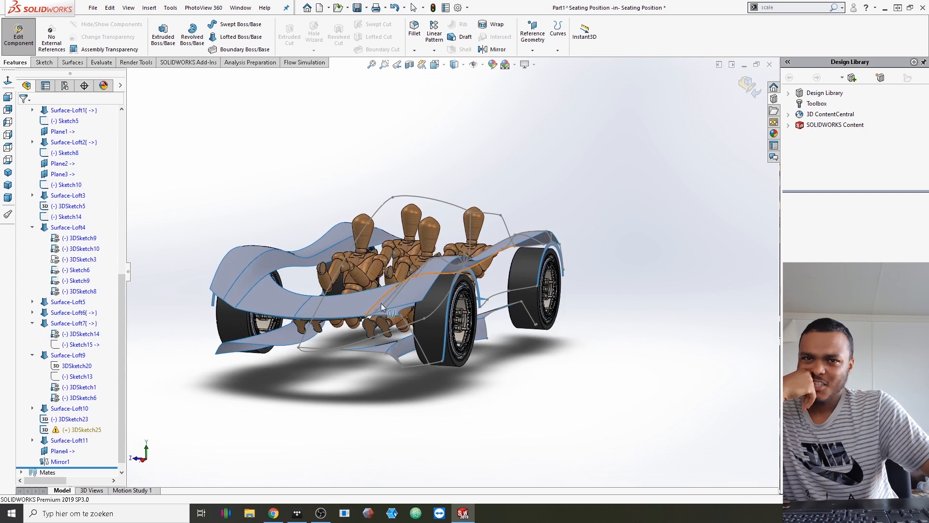
pyautogui.scroll(-2, 379, 303)
pyautogui.moveTo(380, 303)
pyautogui.mouseDown(button='middle')
pyautogui.moveTo(403, 291)
pyautogui.moveTo(387, 288)
pyautogui.mouseUp(button='middle')
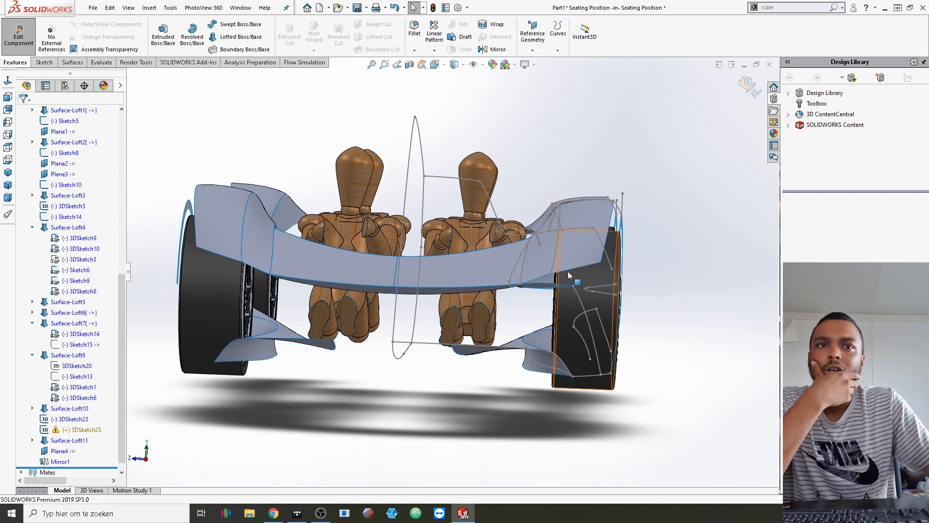
pyautogui.scroll(-2, 542, 292)
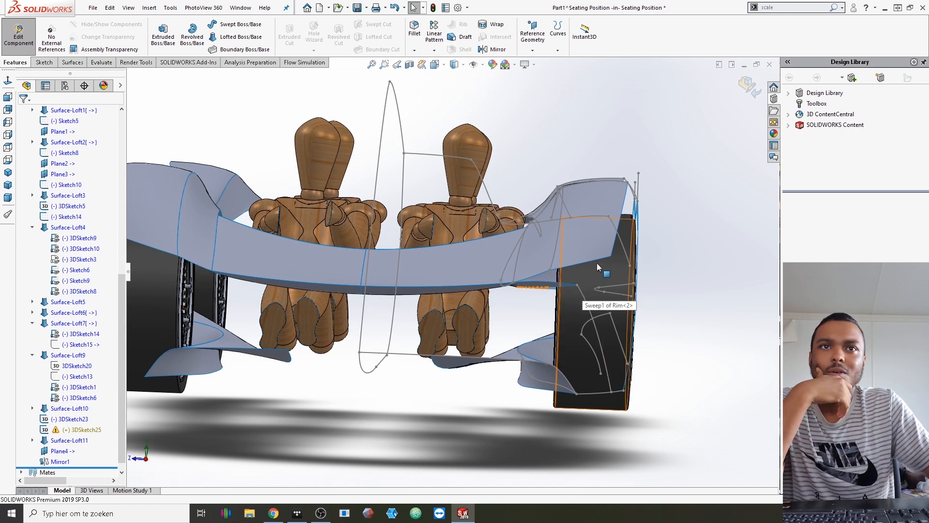
pyautogui.scroll(4, 595, 266)
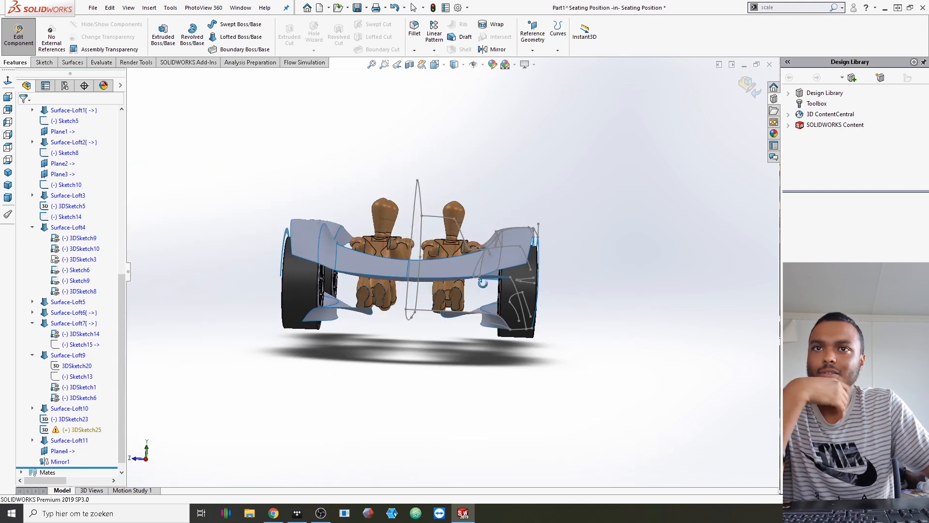
pyautogui.scroll(-4, 509, 252)
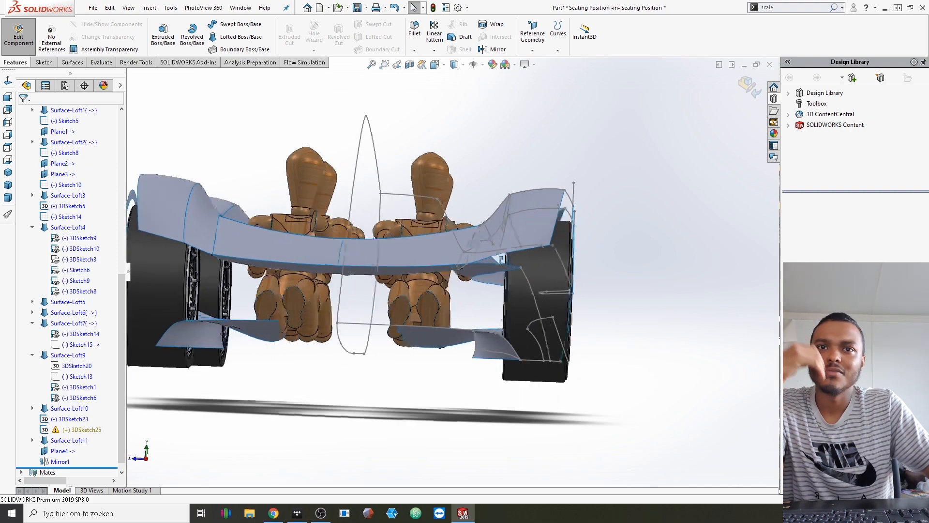
pyautogui.moveTo(509, 253); pyautogui.dragTo(498, 279, button='middle')
pyautogui.moveTo(501, 279); pyautogui.dragTo(449, 328, button='middle')
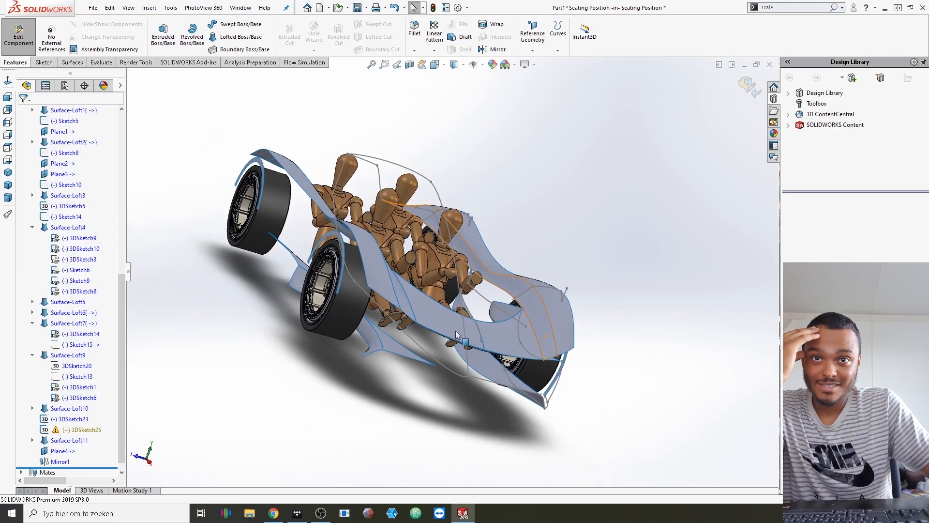